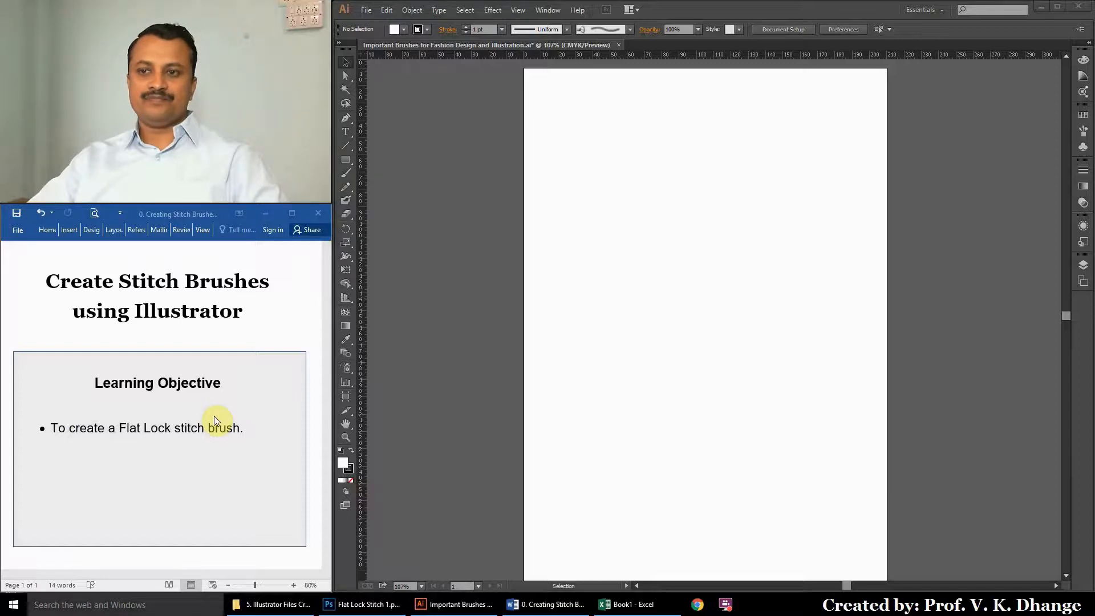
Switch to Photoshop and examine the thread structure of the flat lock stitch up close in Flat Lock Stitch 1.psd.
click(369, 606)
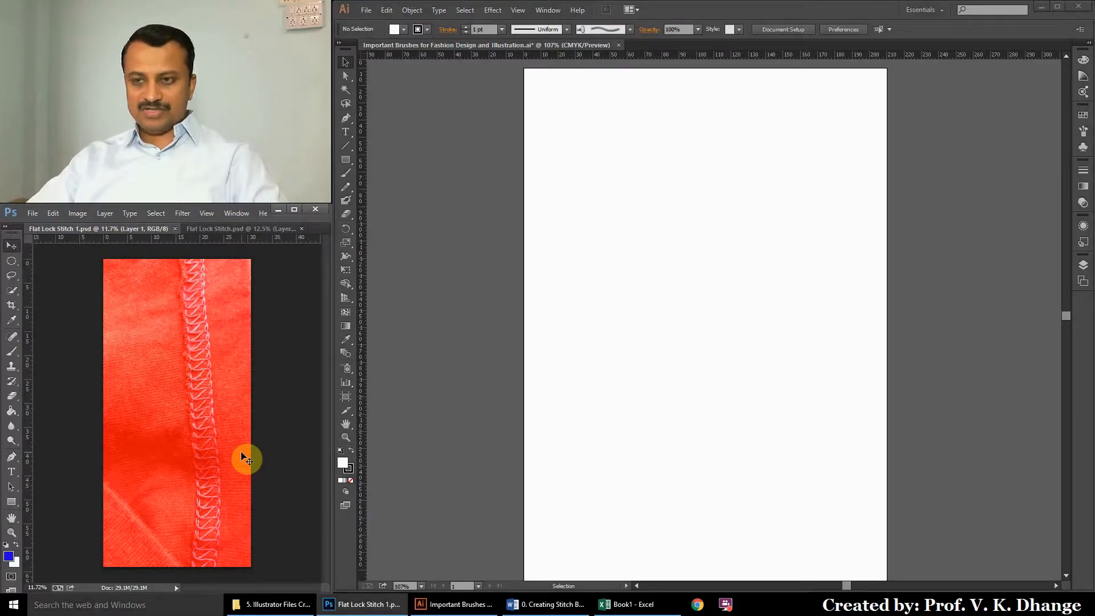
key(z)
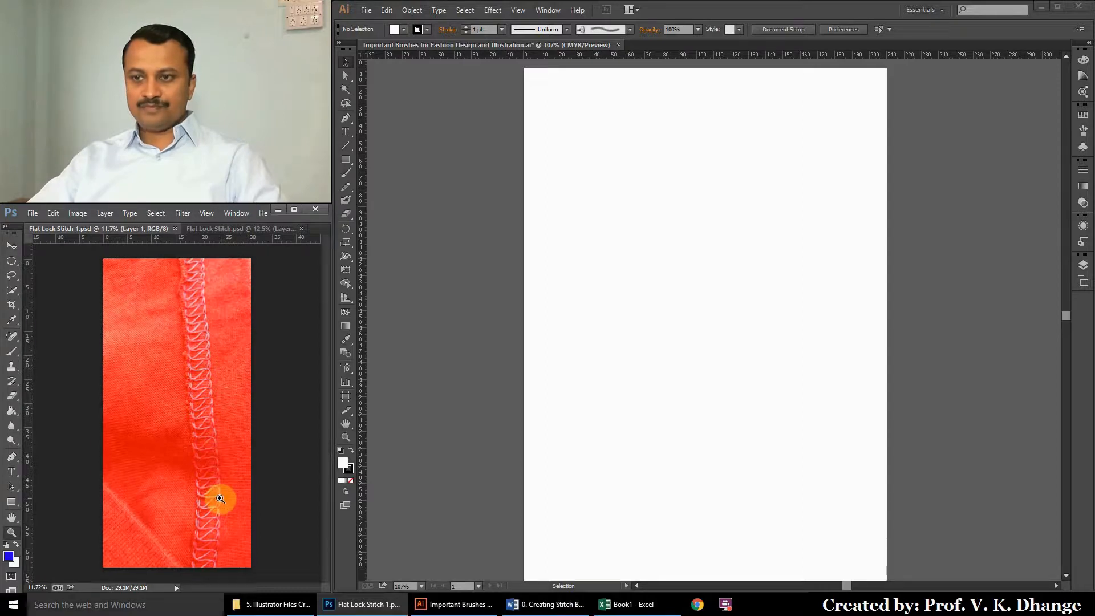
click(218, 493)
click(220, 457)
click(222, 450)
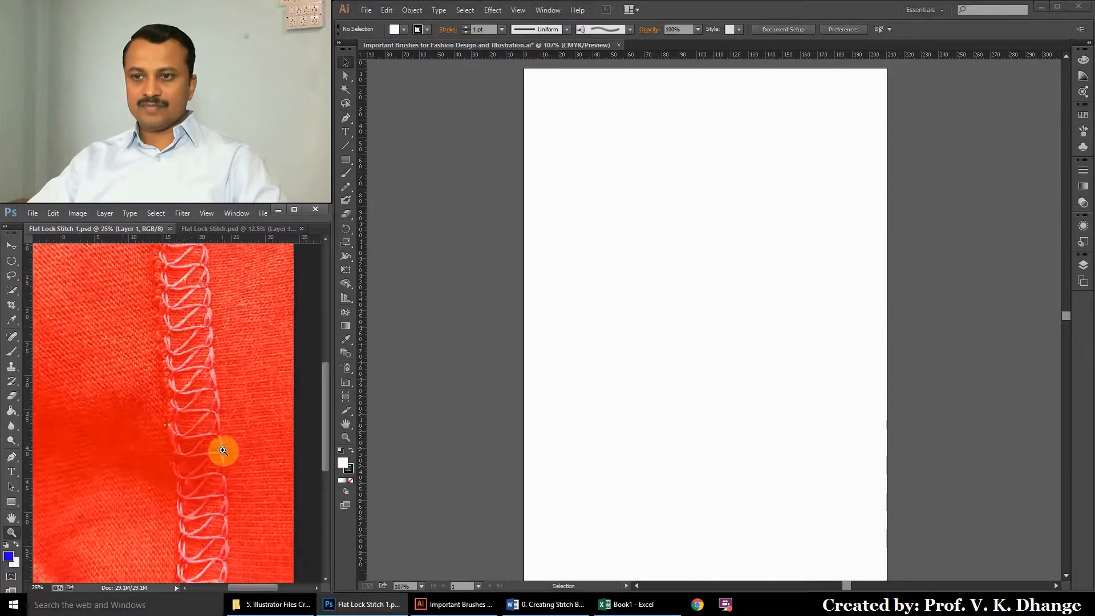
click(210, 480)
click(210, 480)
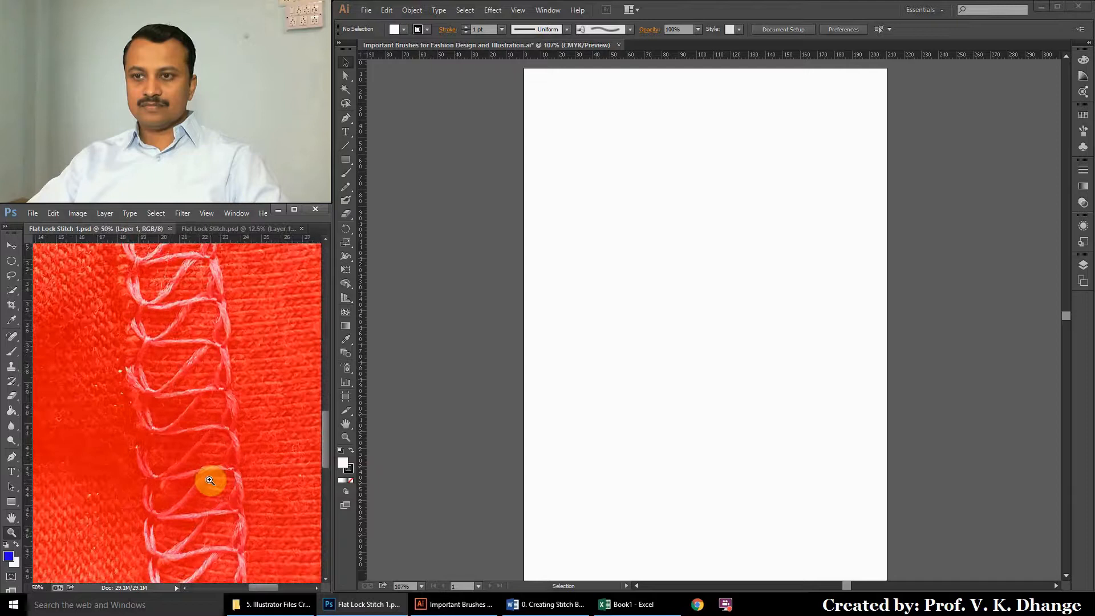
drag(205, 480, 220, 425)
drag(220, 520, 222, 435)
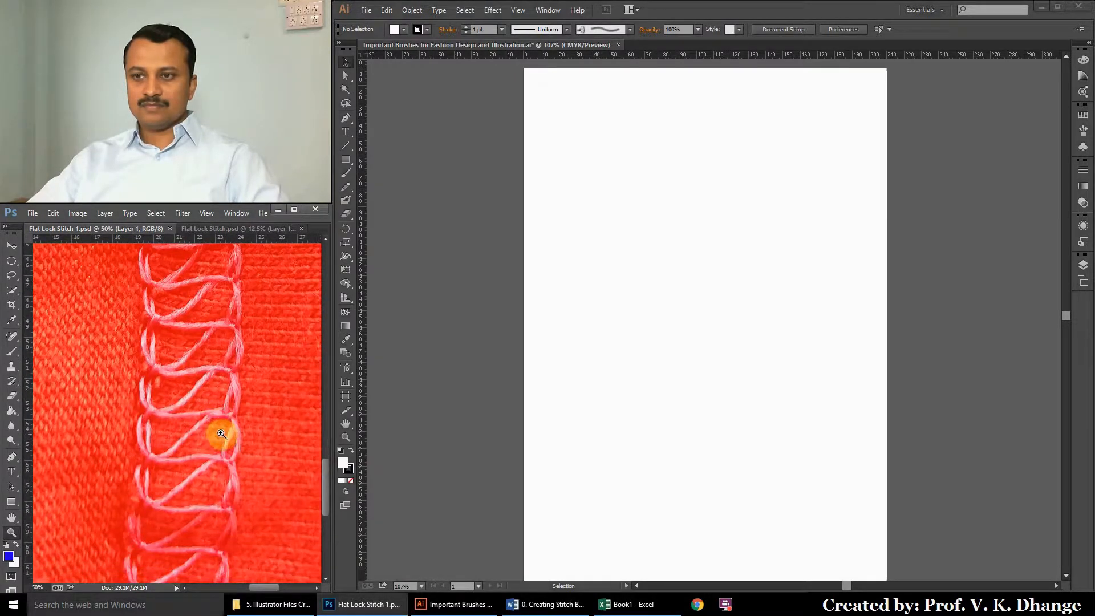
click(211, 438)
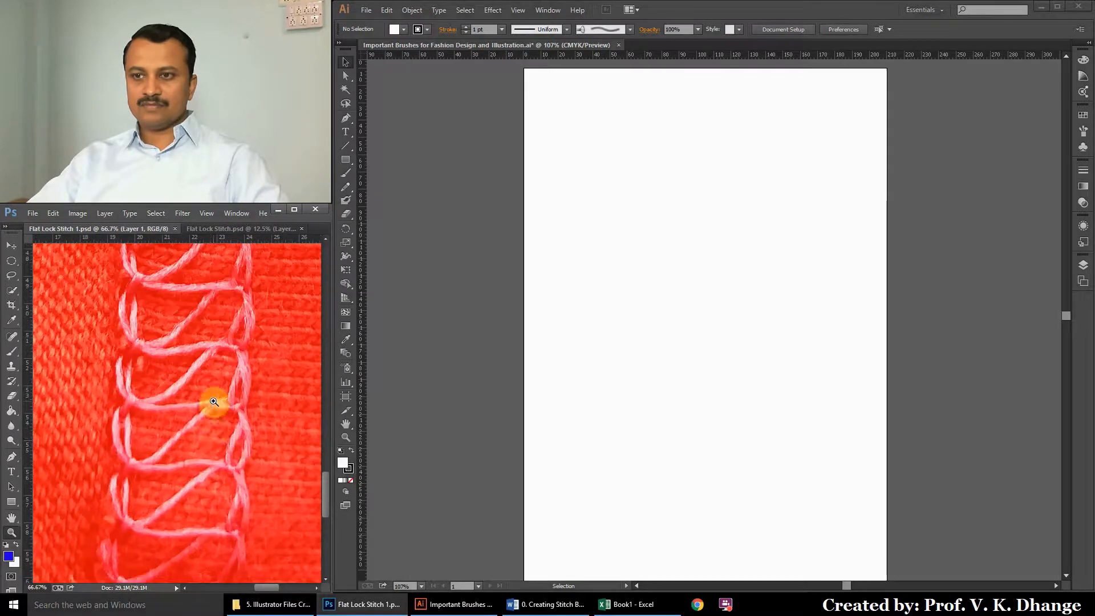
click(214, 437)
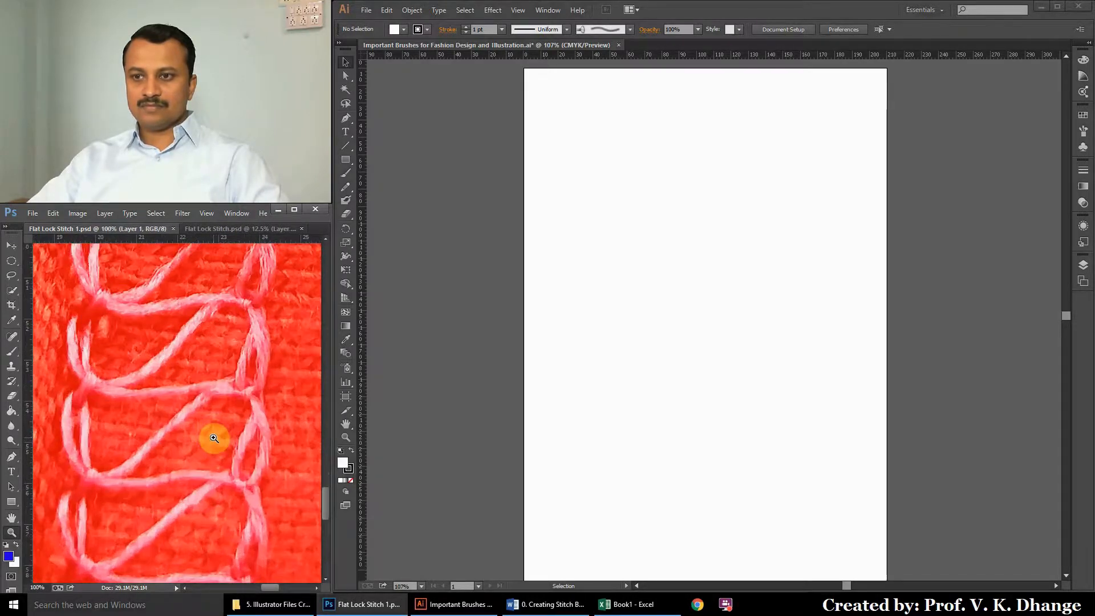
drag(212, 452, 218, 411)
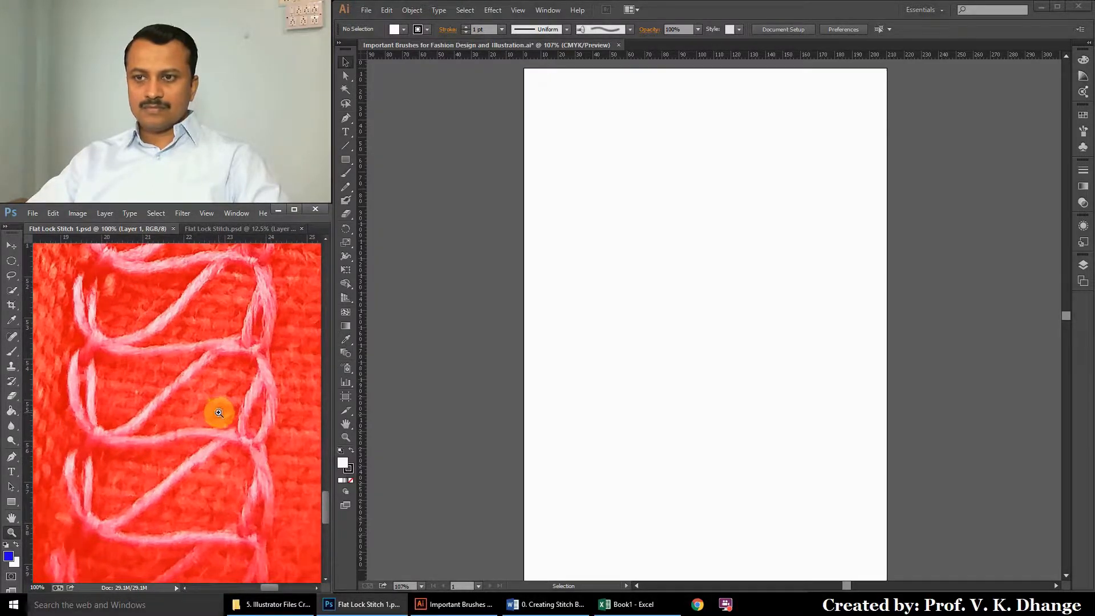
Trace one stitch repeat in blue with the Brush tool: both side loops, the lower cross thread and the diagonal thread.
key(b)
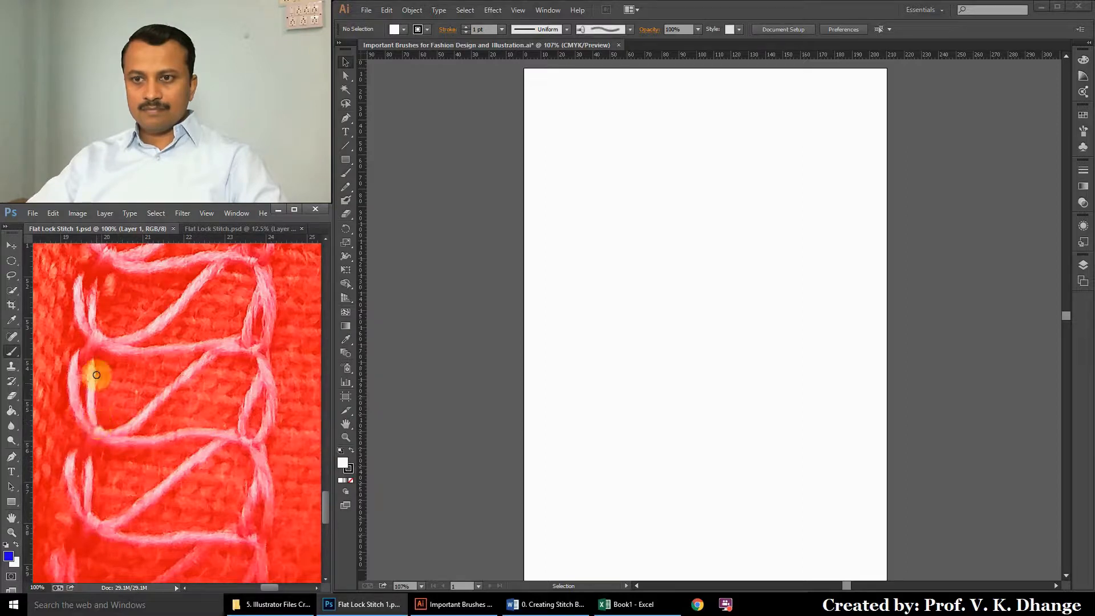
mouse_move(85, 357)
mouse_down()
mouse_move(75, 361)
mouse_move(75, 393)
mouse_move(94, 436)
mouse_up()
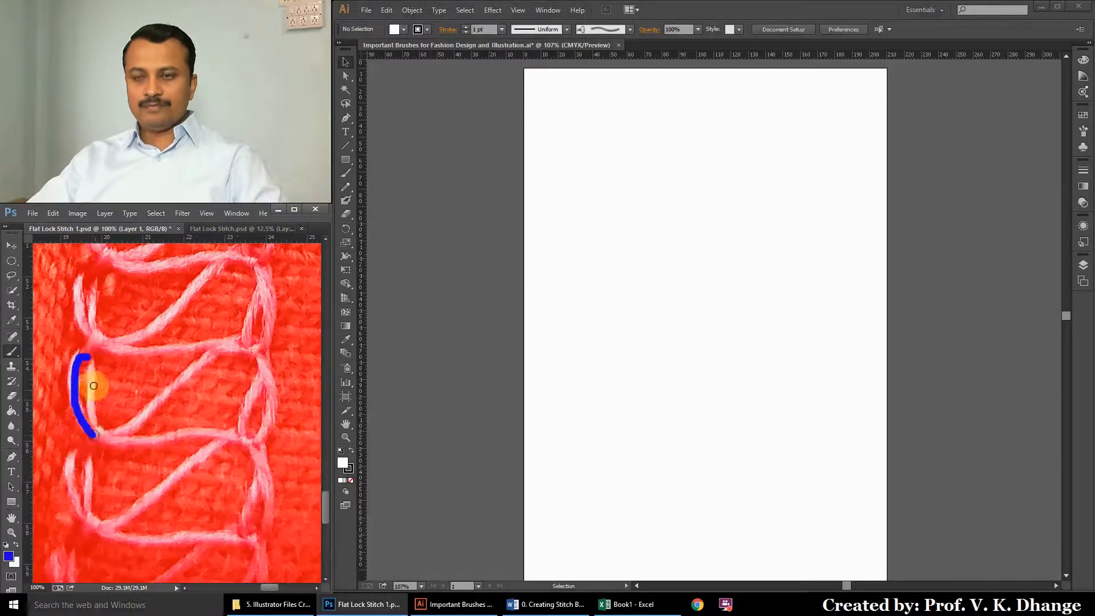
drag(90, 364, 99, 435)
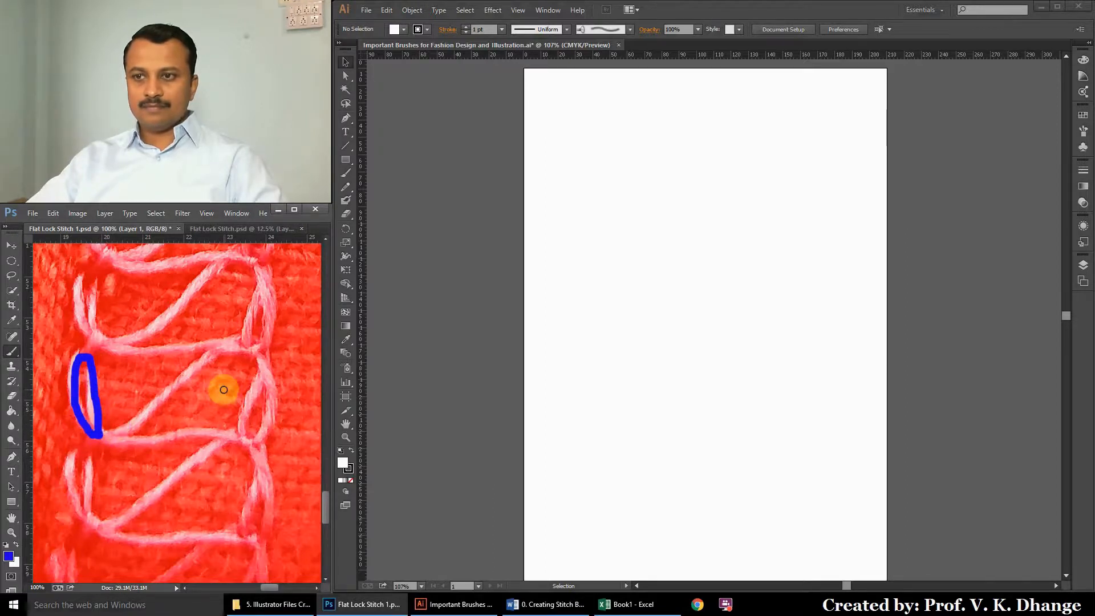
mouse_move(254, 358)
mouse_down()
mouse_move(269, 416)
mouse_move(252, 433)
mouse_up()
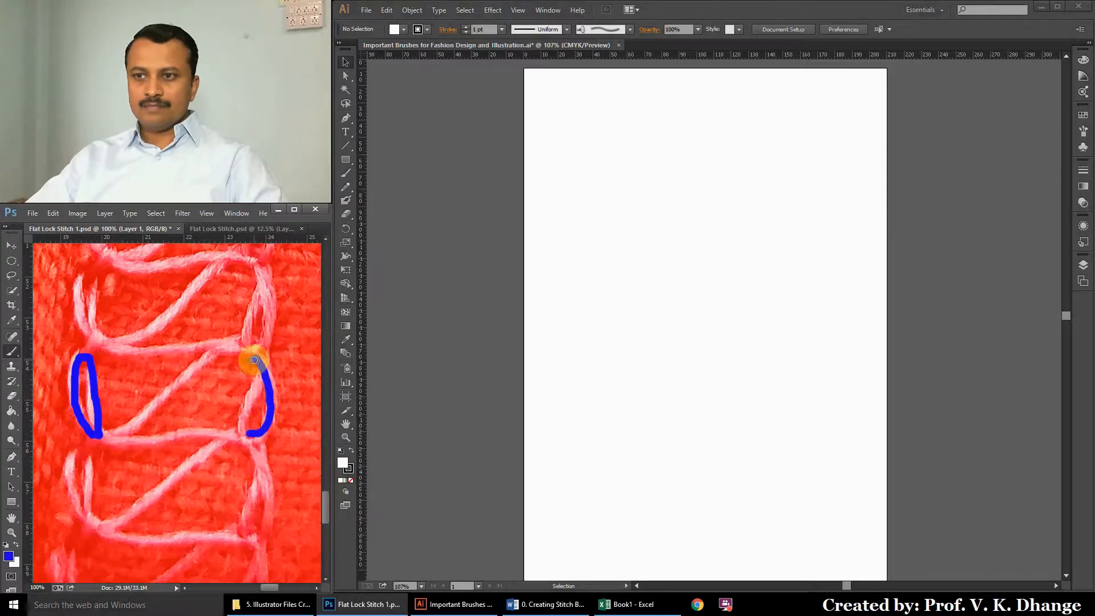
mouse_move(243, 402)
mouse_down()
mouse_move(237, 417)
mouse_move(255, 433)
mouse_up()
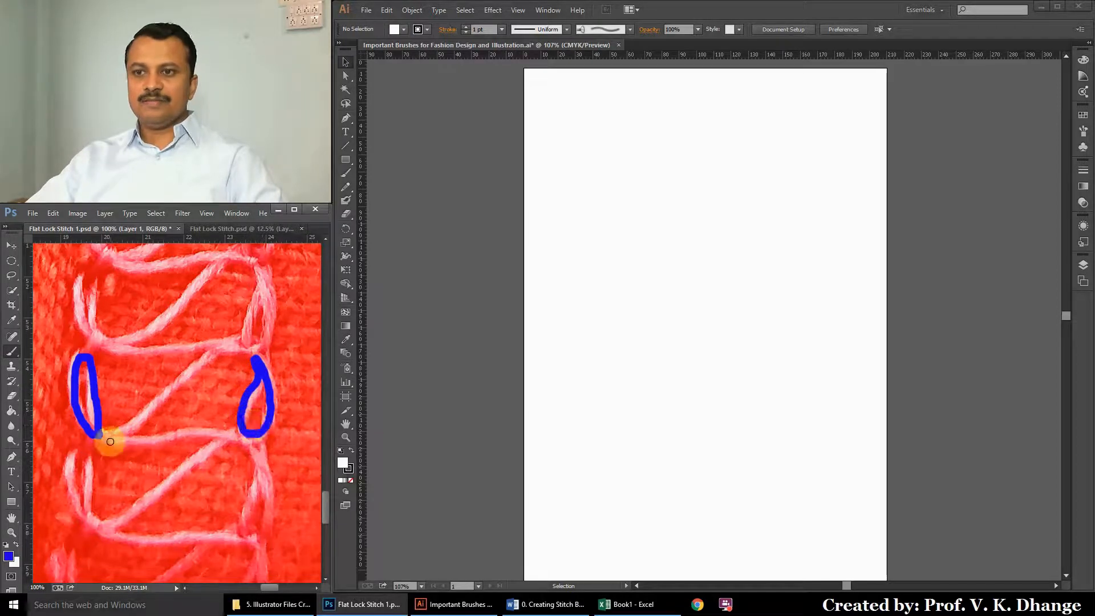
drag(95, 433, 257, 438)
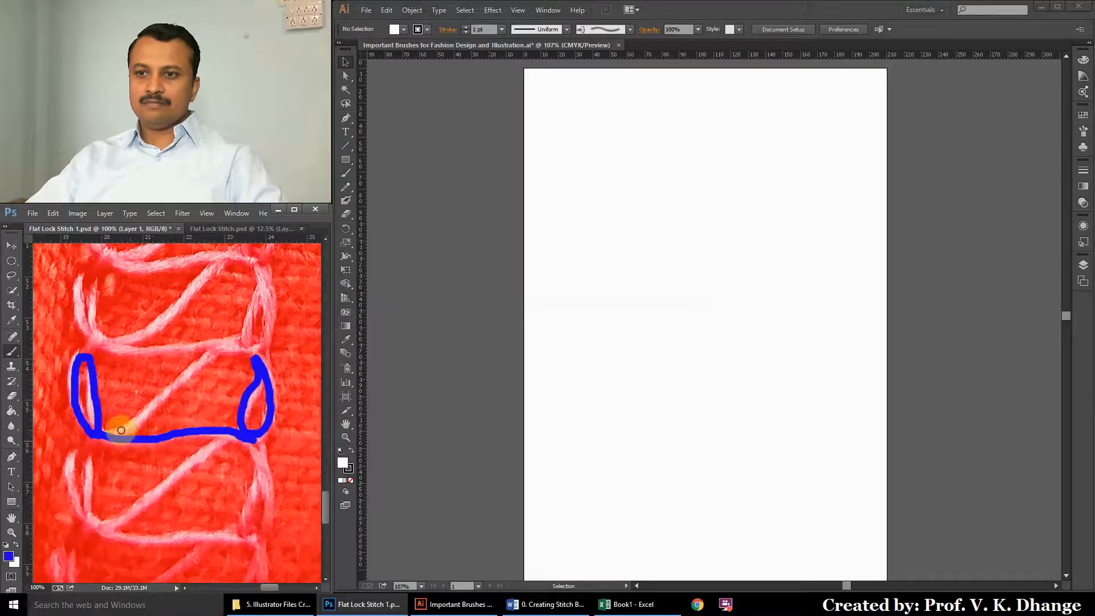
mouse_move(126, 424)
mouse_down()
mouse_move(221, 356)
mouse_move(257, 352)
mouse_move(264, 368)
mouse_up()
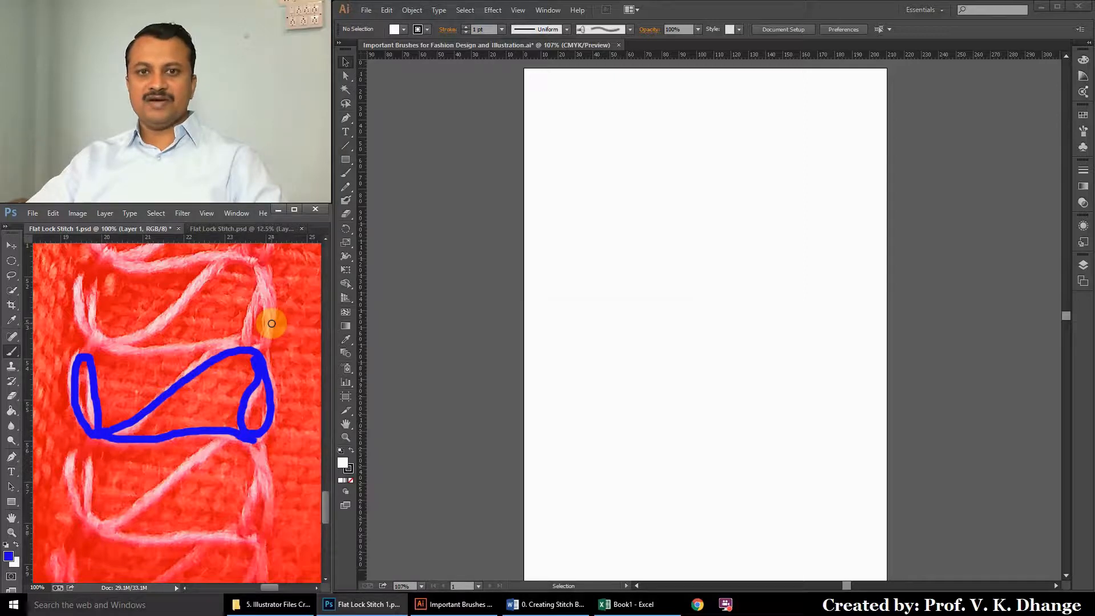
Switch to Illustrator and create a rectangle 0.5 mm wide and 2 mm high in the upper part of the artboard.
click(682, 232)
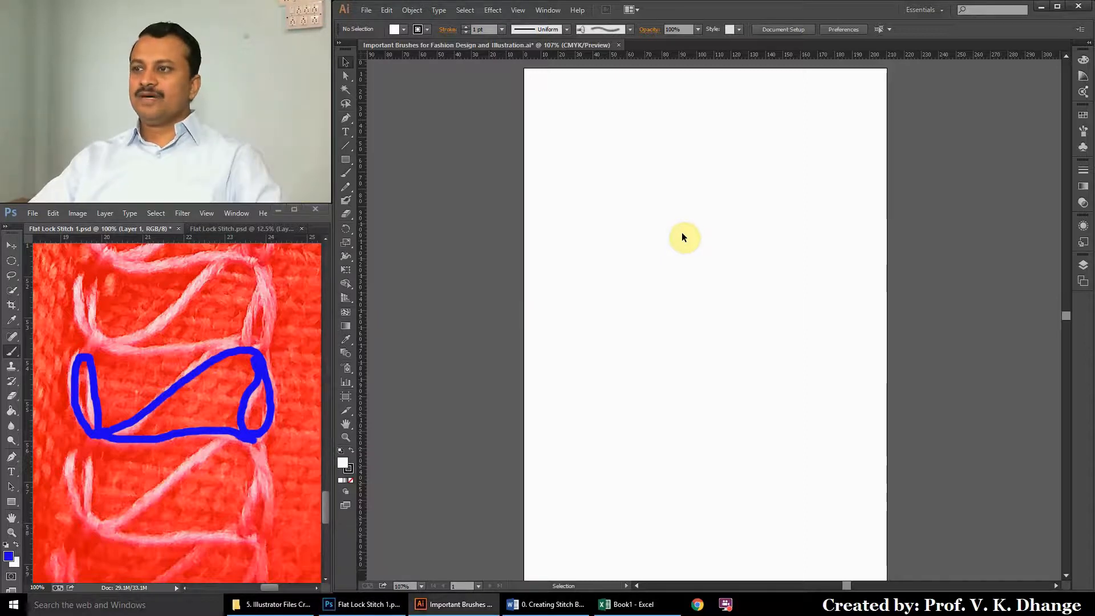
click(346, 162)
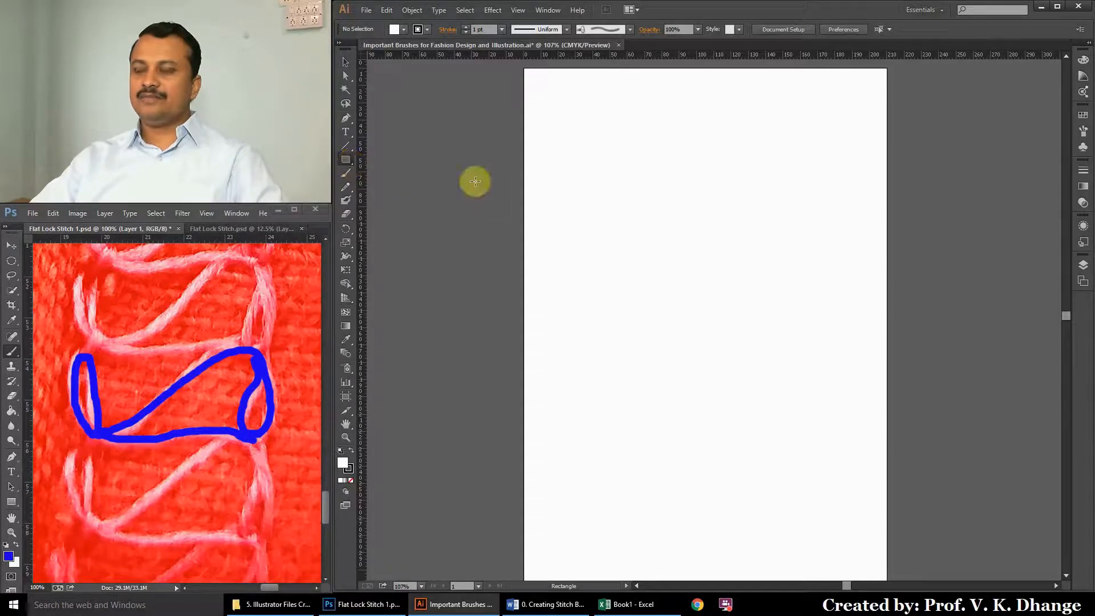
click(597, 182)
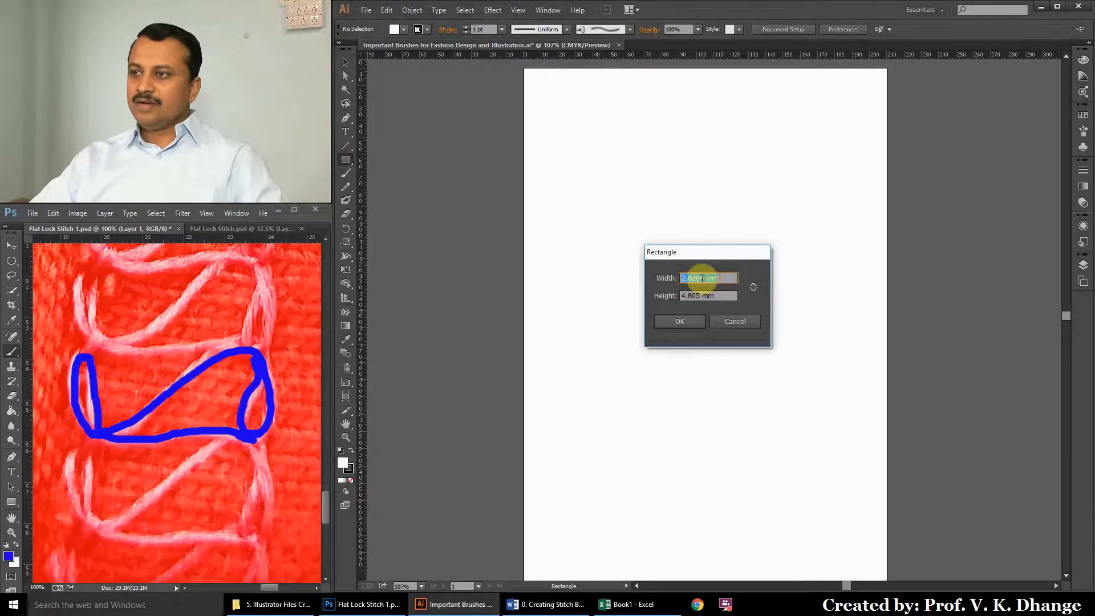
drag(704, 277, 664, 279)
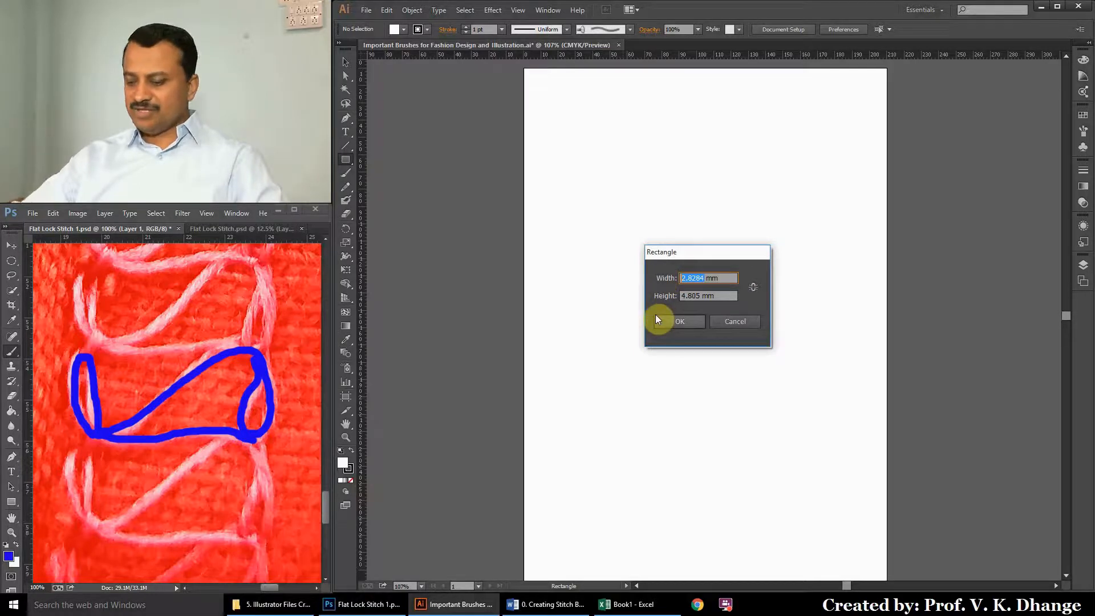
text(0.5)
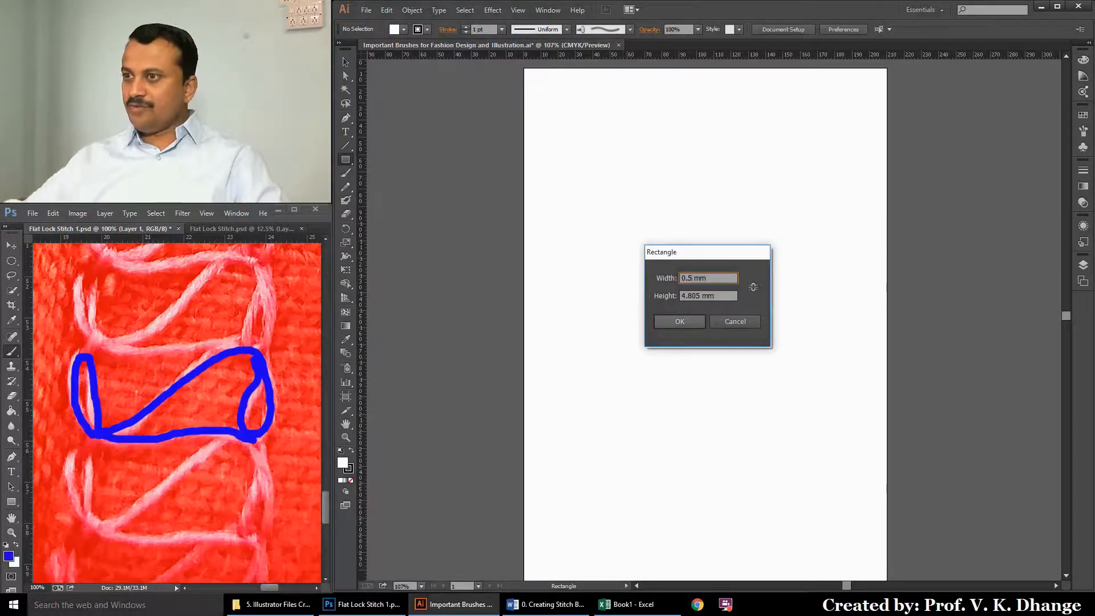
drag(701, 295, 674, 298)
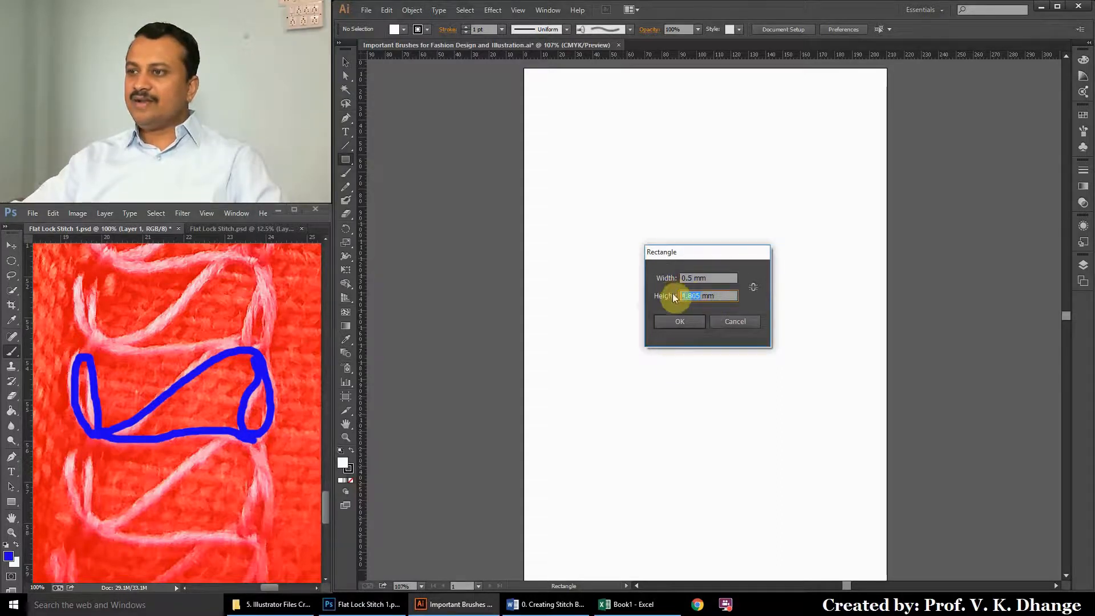
text(2)
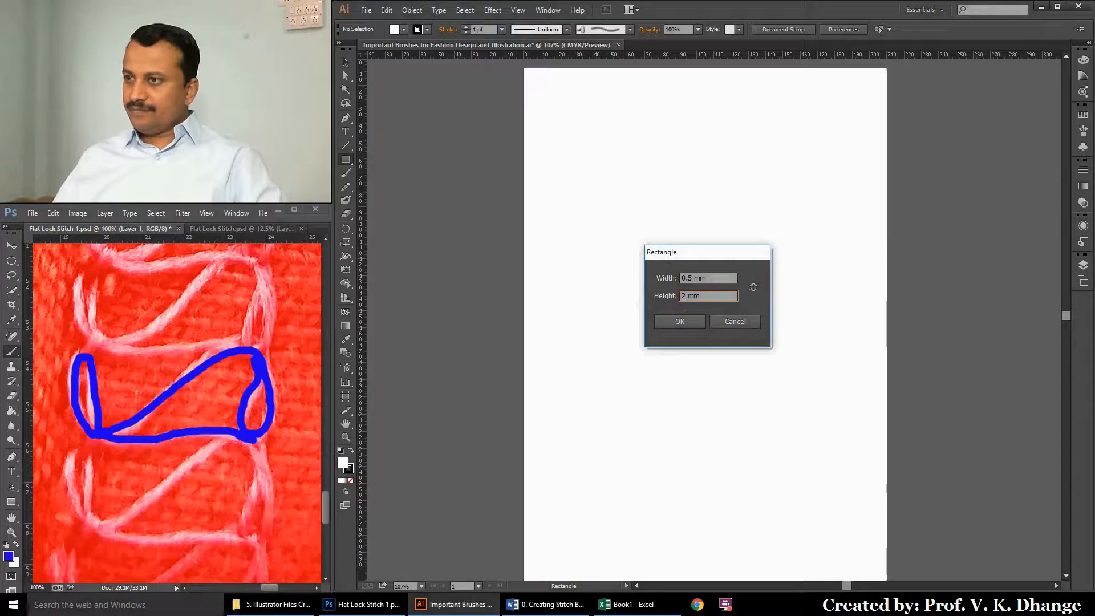
click(677, 322)
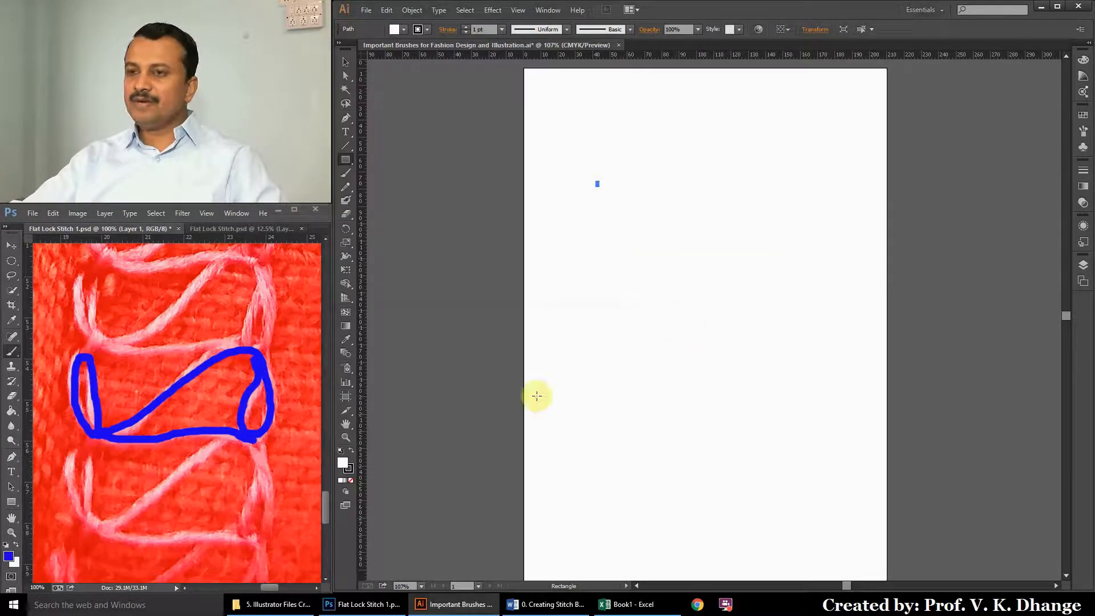
Set the small rectangle's stroke weight to 0.025 pt and deselect it.
click(346, 437)
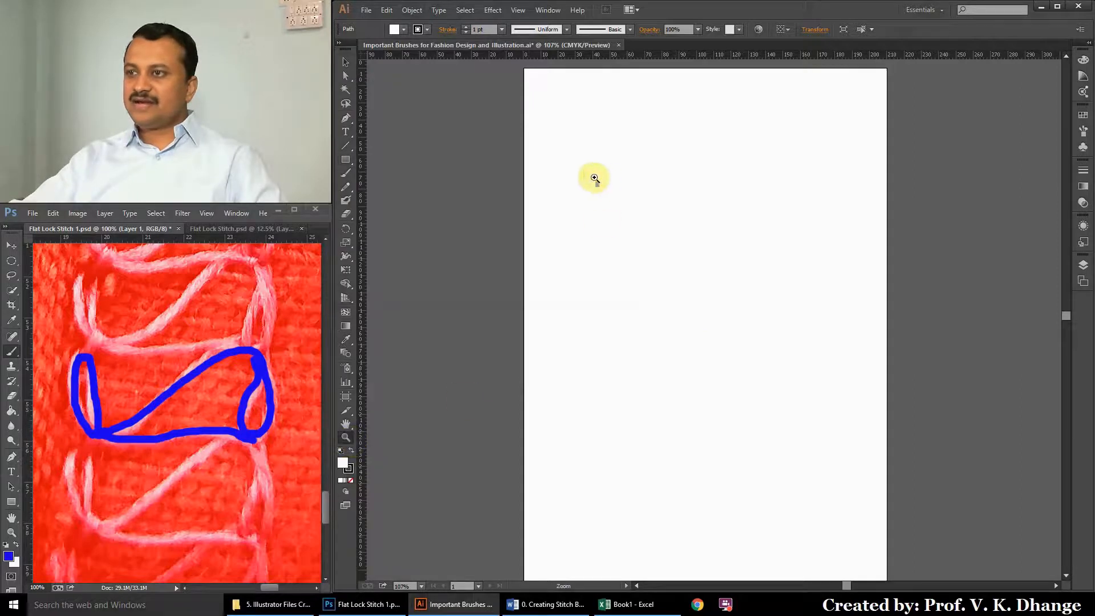
drag(593, 182, 604, 194)
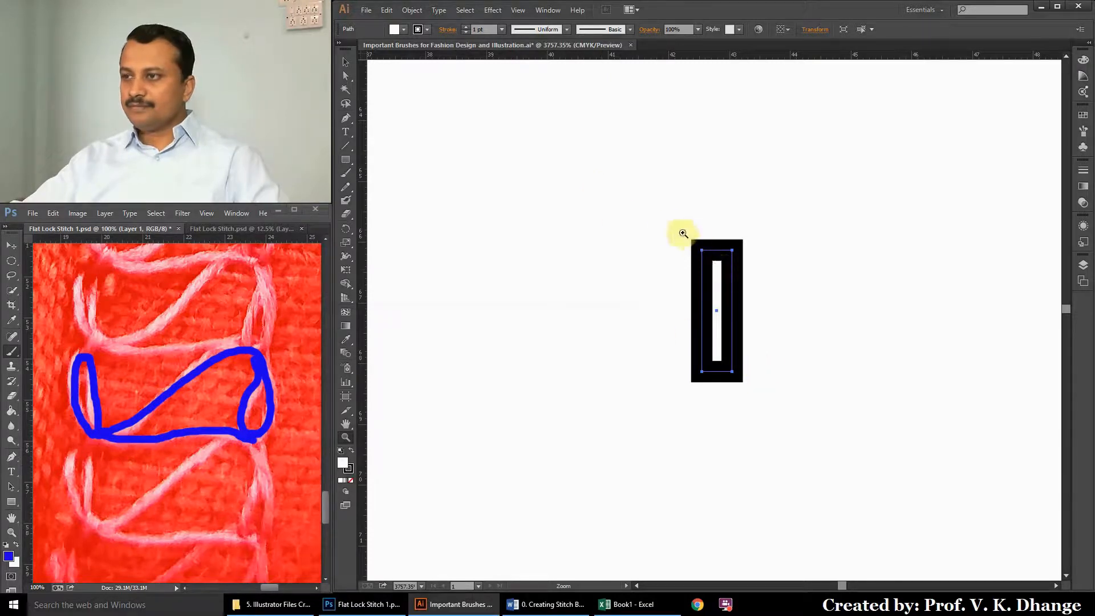
drag(662, 223, 659, 371)
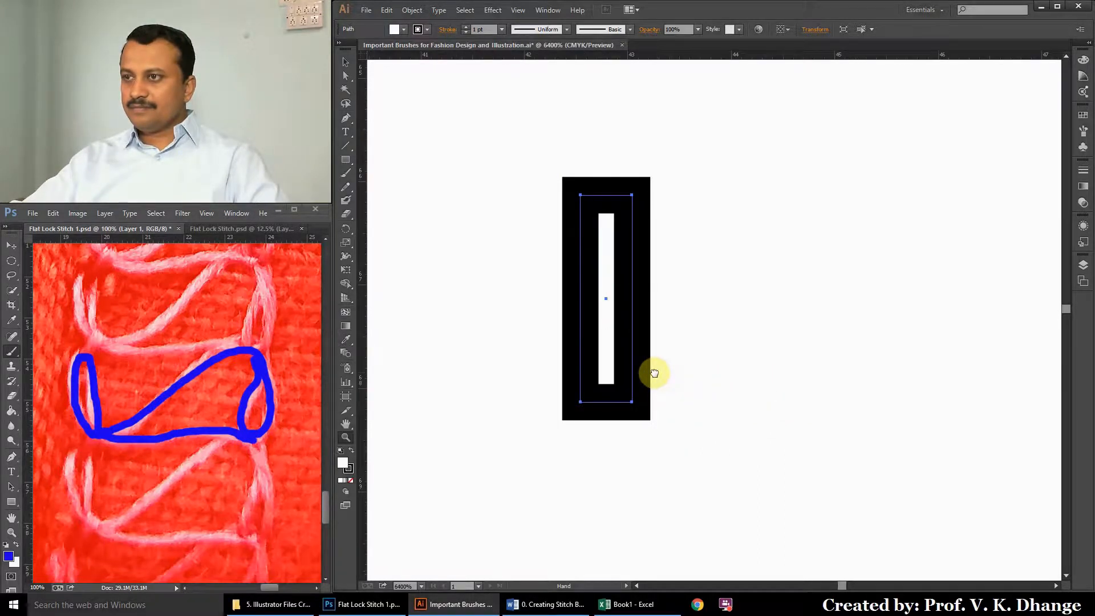
click(345, 62)
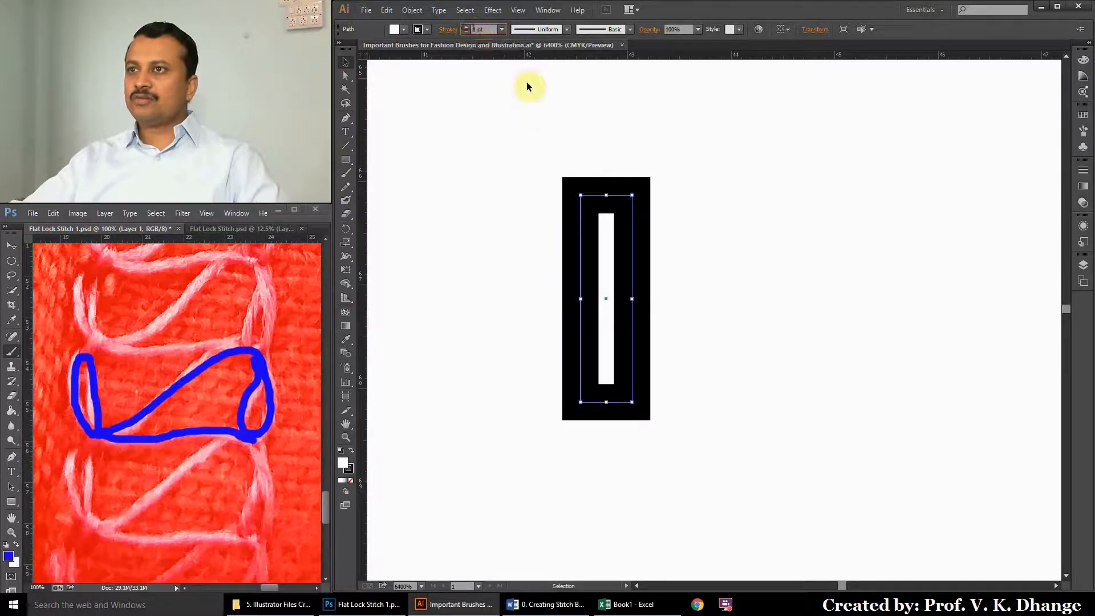
key(BackSpace)
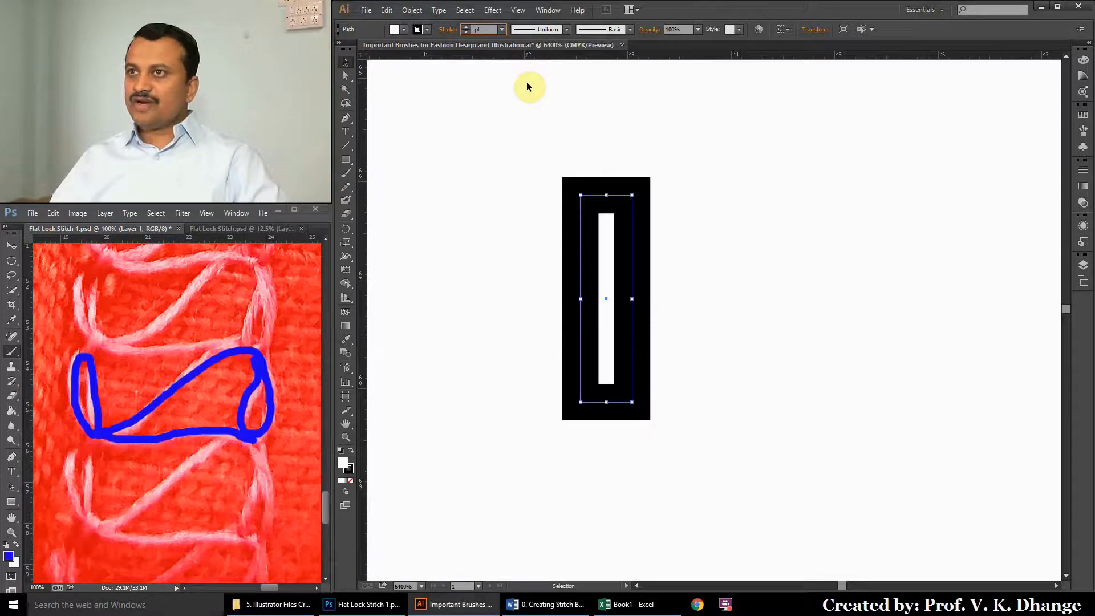
text(0.025)
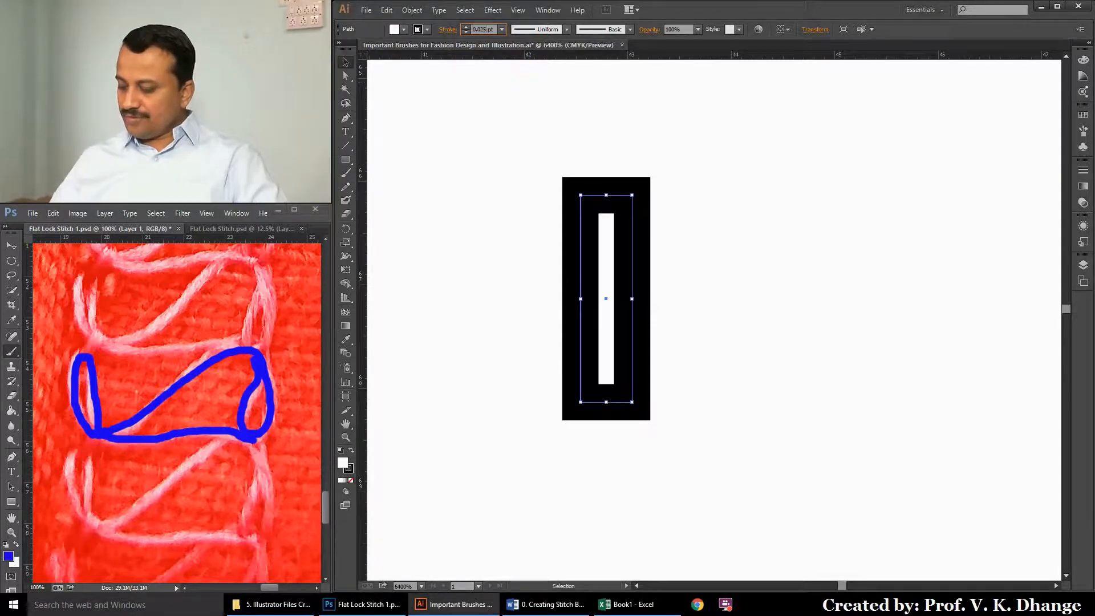
key(Return)
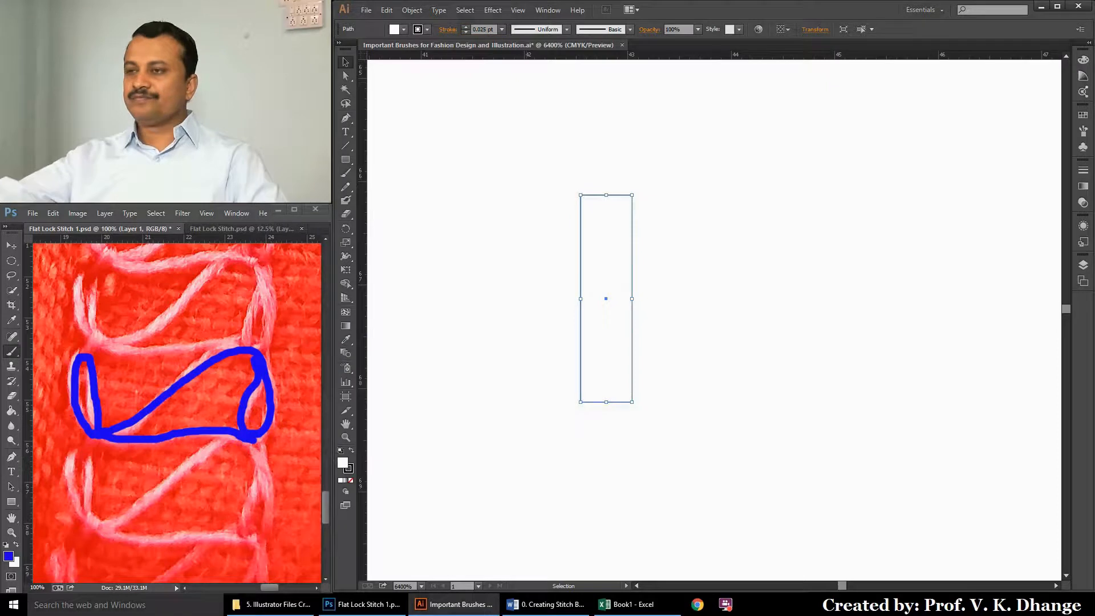
click(699, 222)
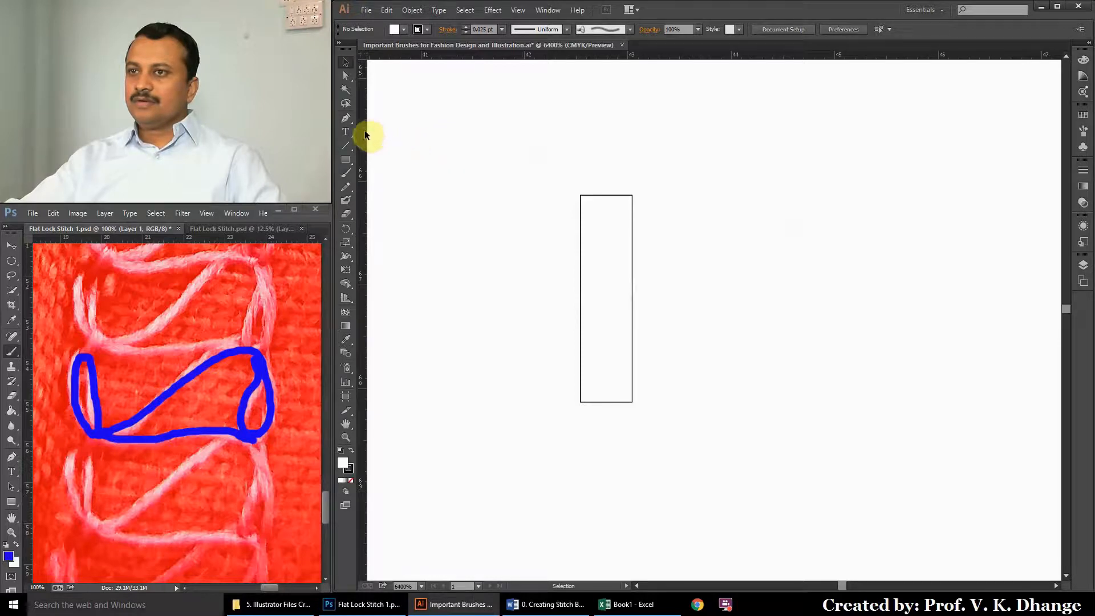
Place two vertical and two horizontal ruler guides along the four edges of the rectangle.
drag(361, 136, 580, 151)
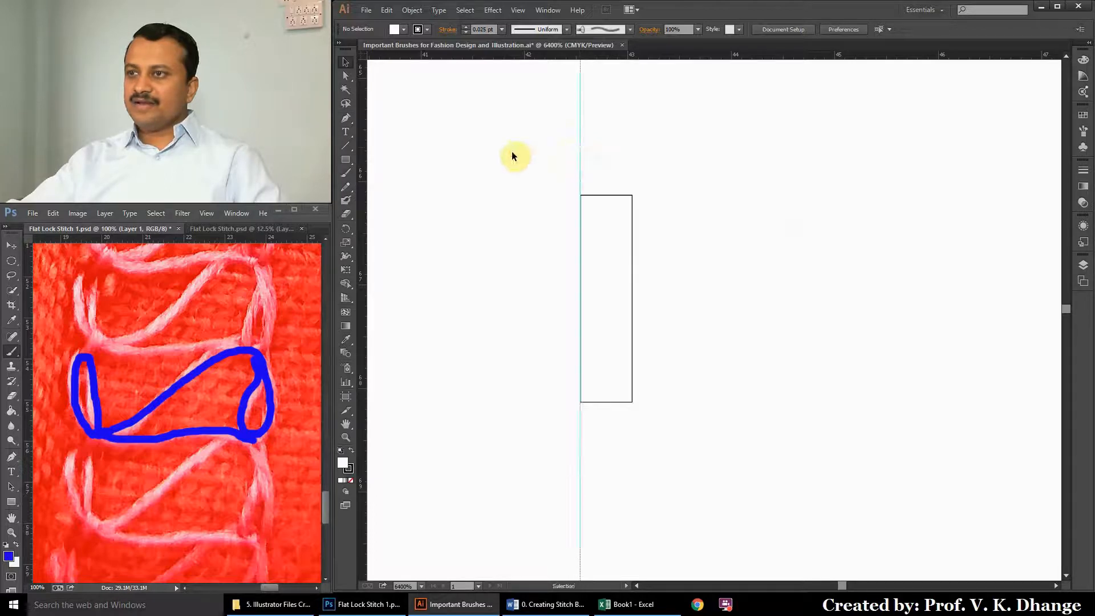
drag(365, 152, 633, 166)
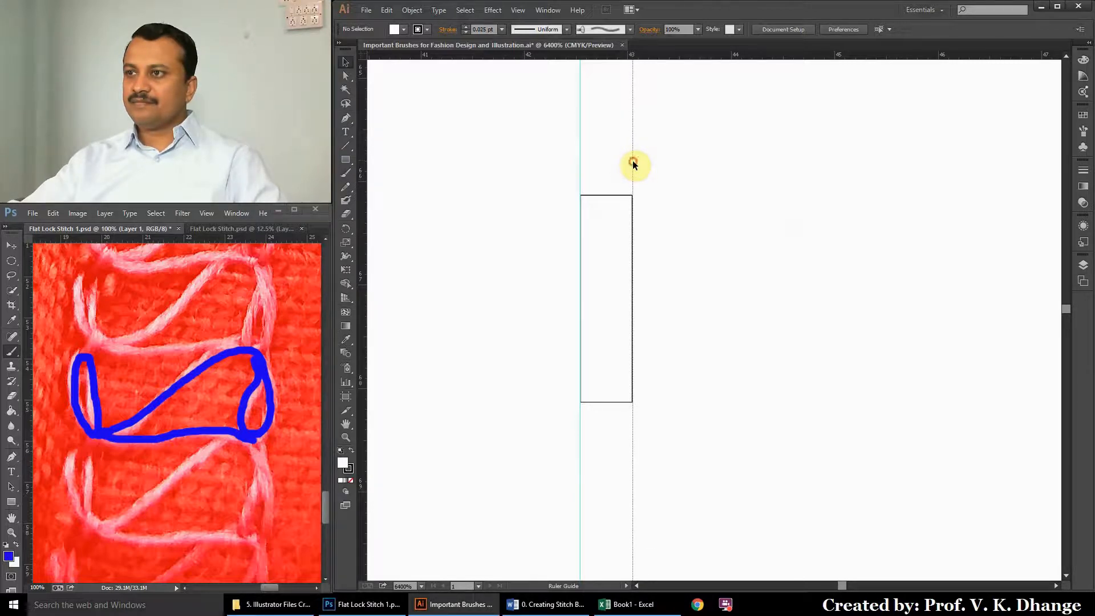
drag(661, 56, 670, 196)
drag(680, 54, 679, 403)
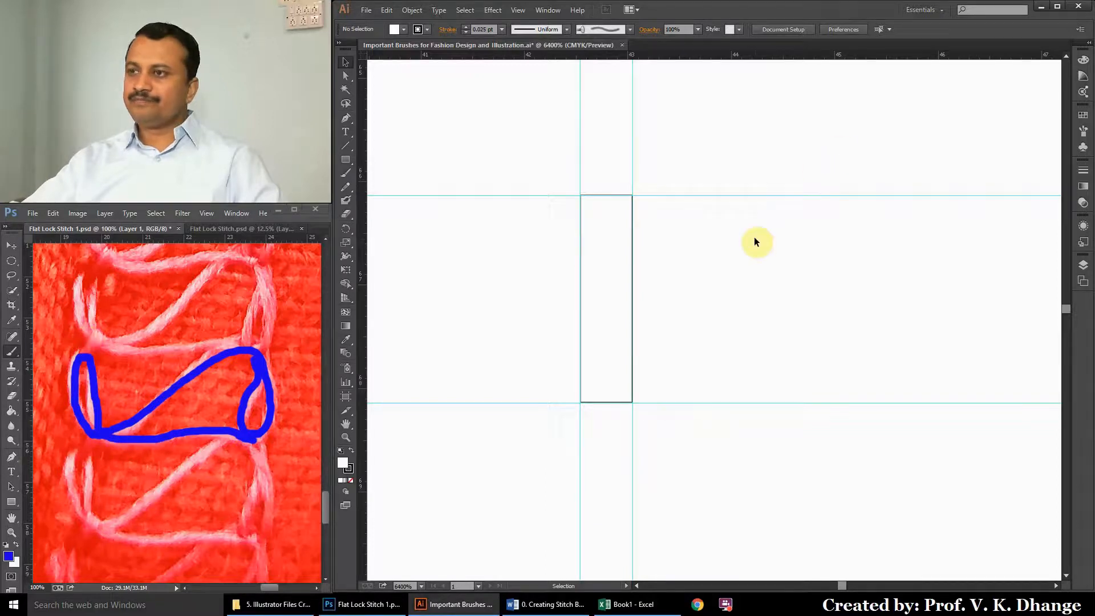
Hide the guide rectangle's path and lock the four guides and their layer.
click(1083, 265)
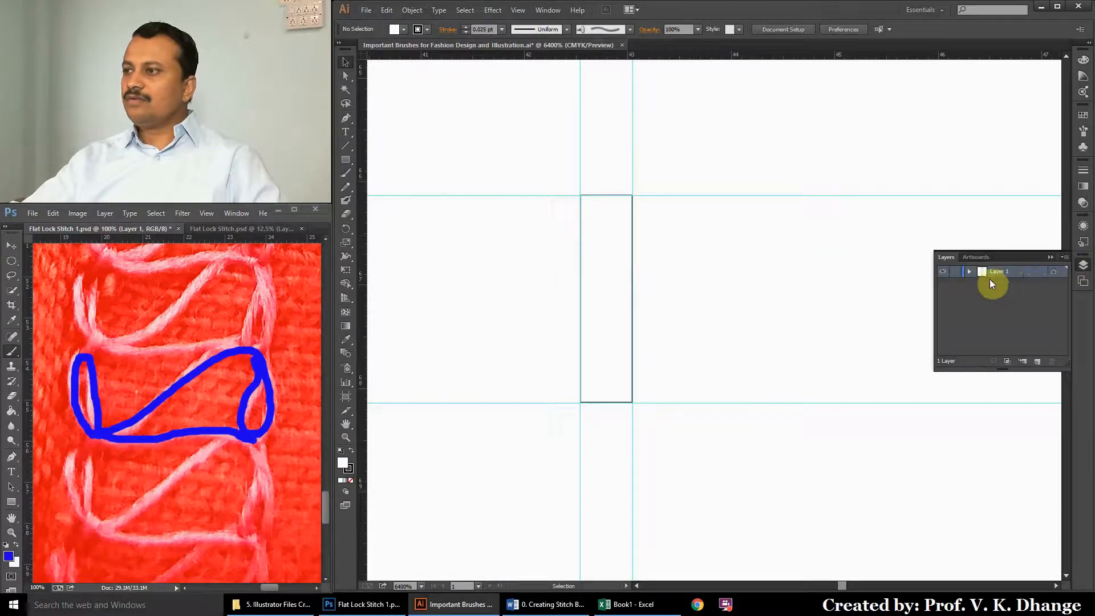
click(969, 271)
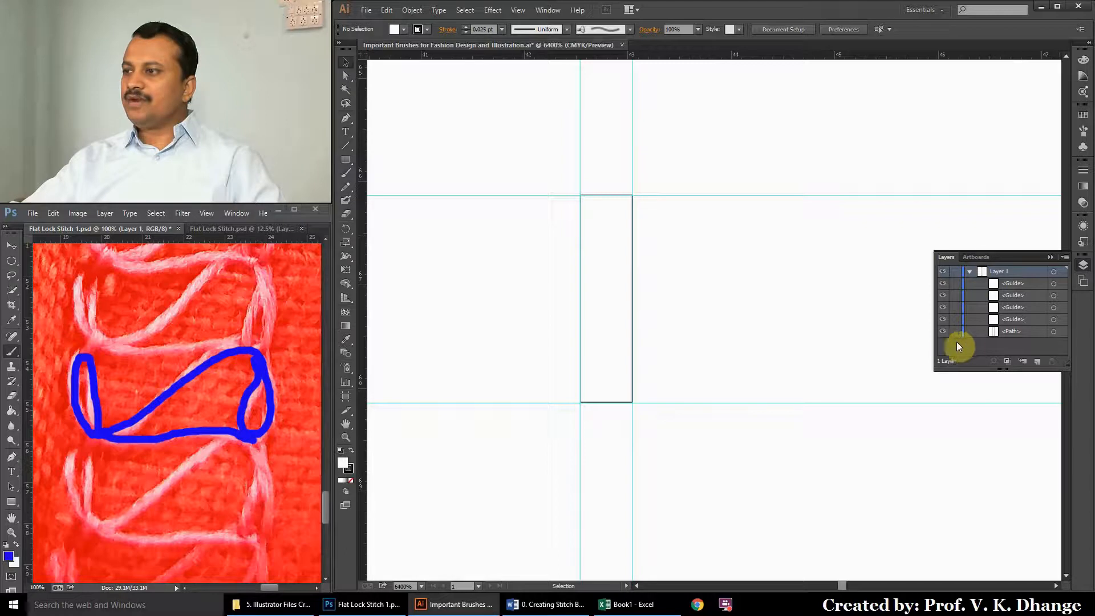
click(944, 332)
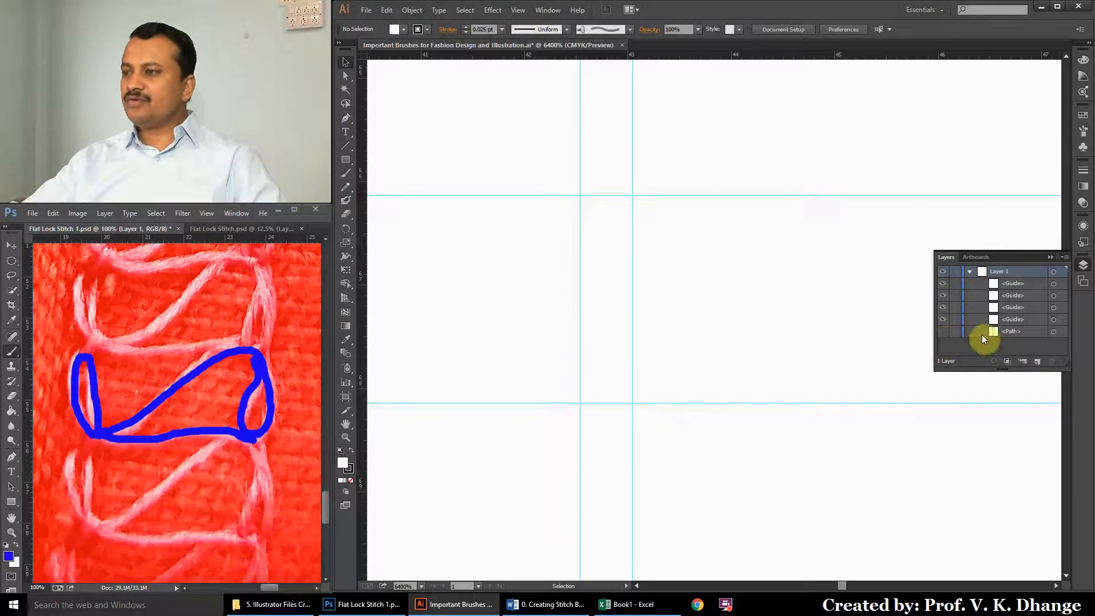
click(957, 295)
click(956, 282)
click(956, 273)
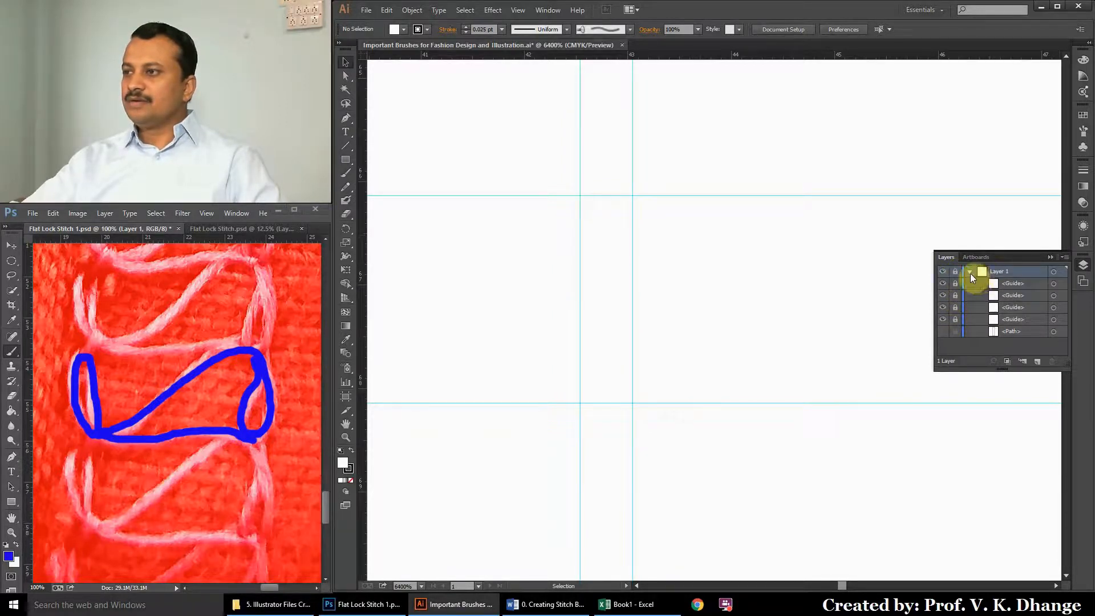
Rename the locked layer as Reference Guide and add a new layer above it.
click(970, 272)
double_click(995, 272)
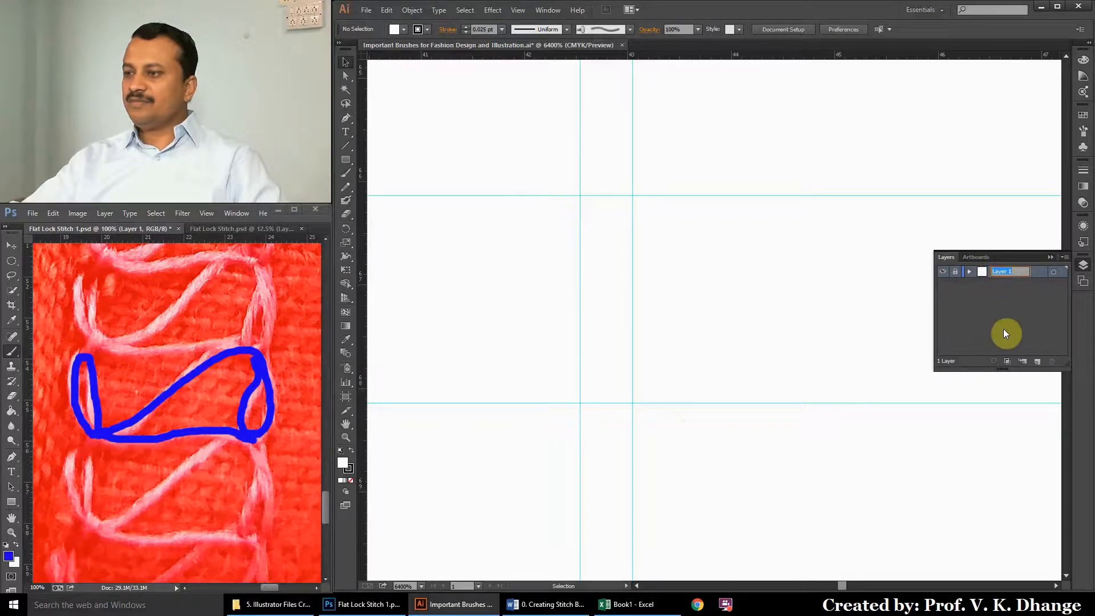
text(Reference Guide)
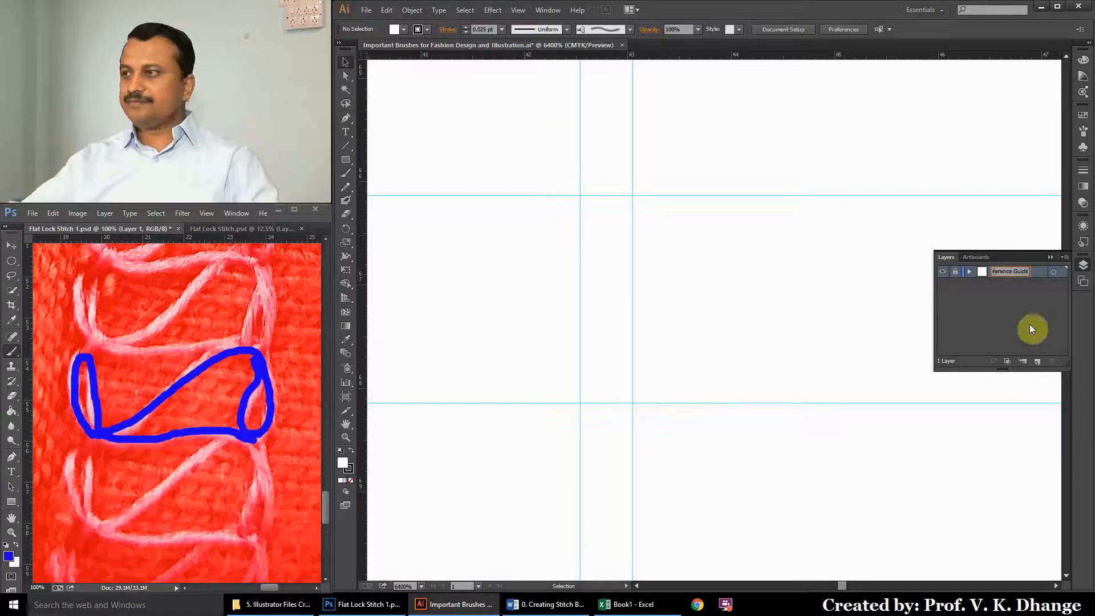
click(1030, 325)
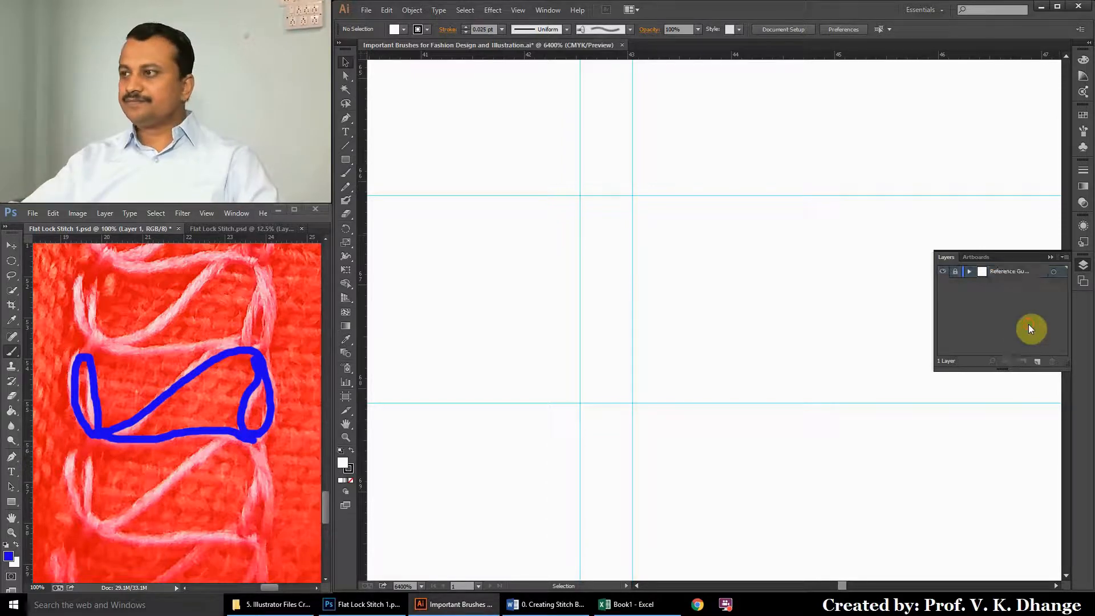
click(1037, 361)
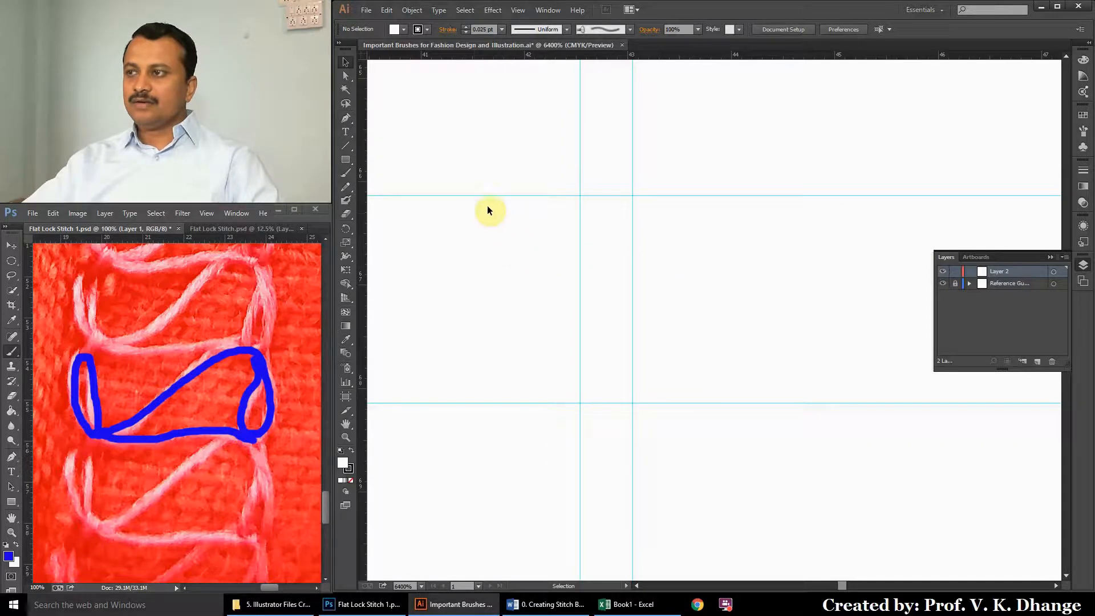
Add a lowercase letter "o" as 12 pt Myriad Pro point text beside the vertical guides on the new layer.
click(347, 134)
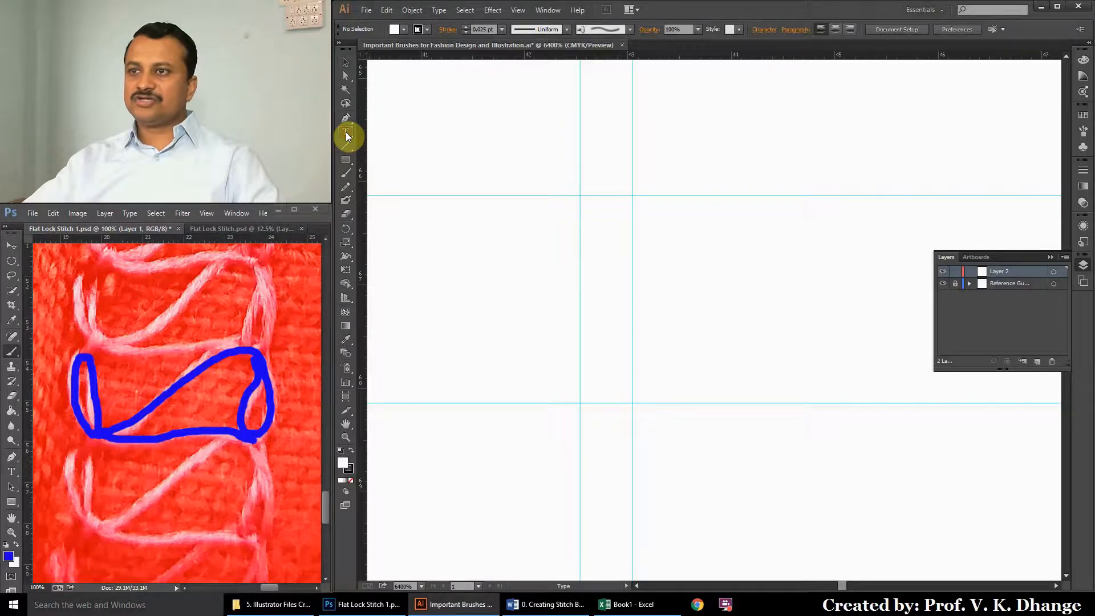
click(666, 258)
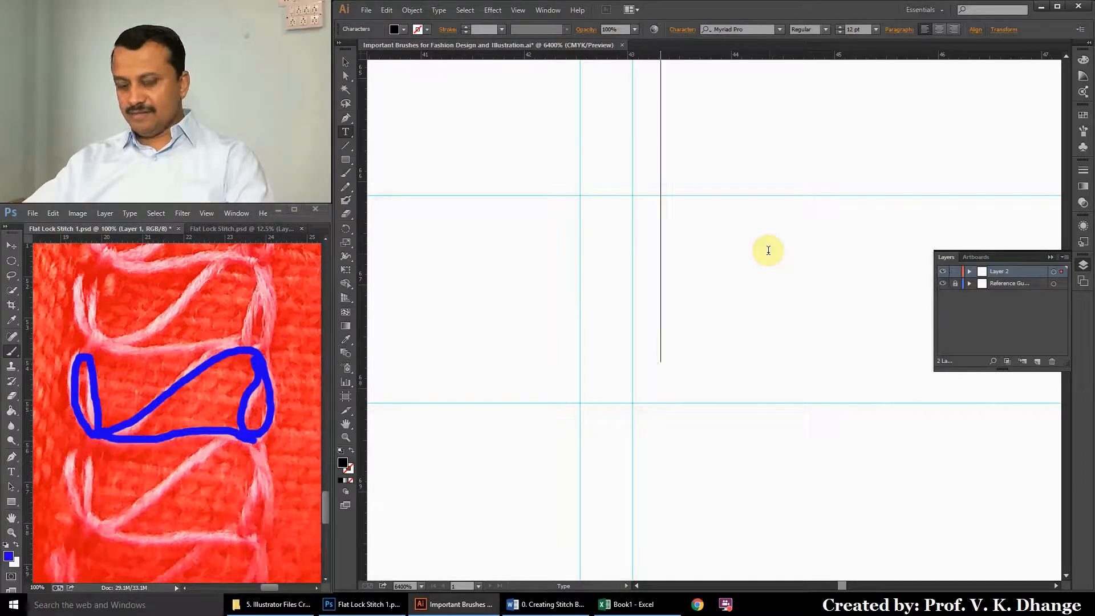
text(o)
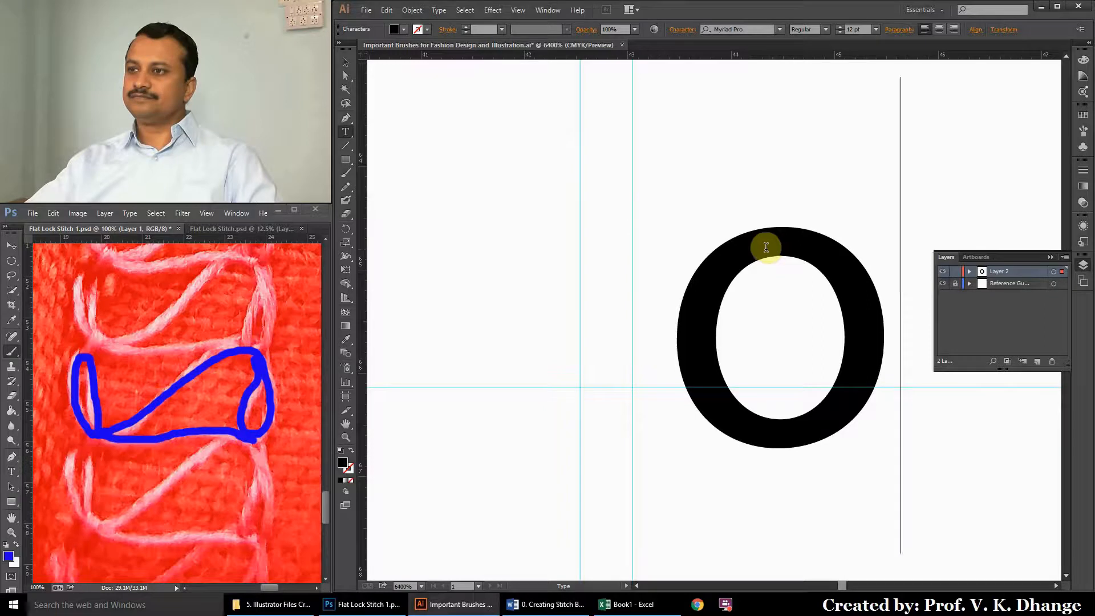
click(345, 62)
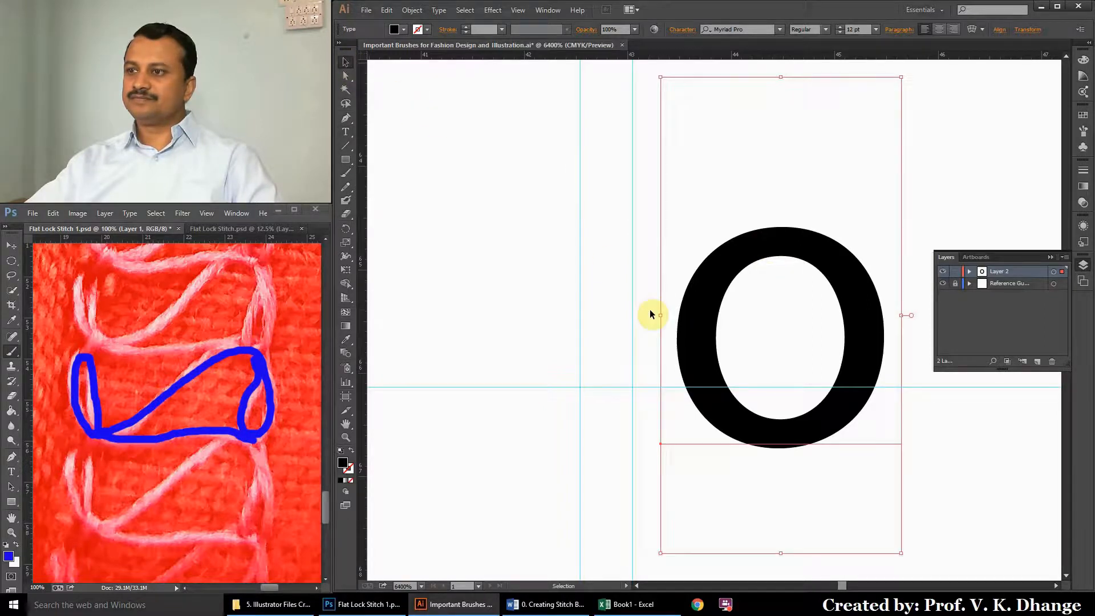
Shrink and narrow the letter "o" and move it against the outer vertical guide, just below the upper horizontal guide.
key(z)
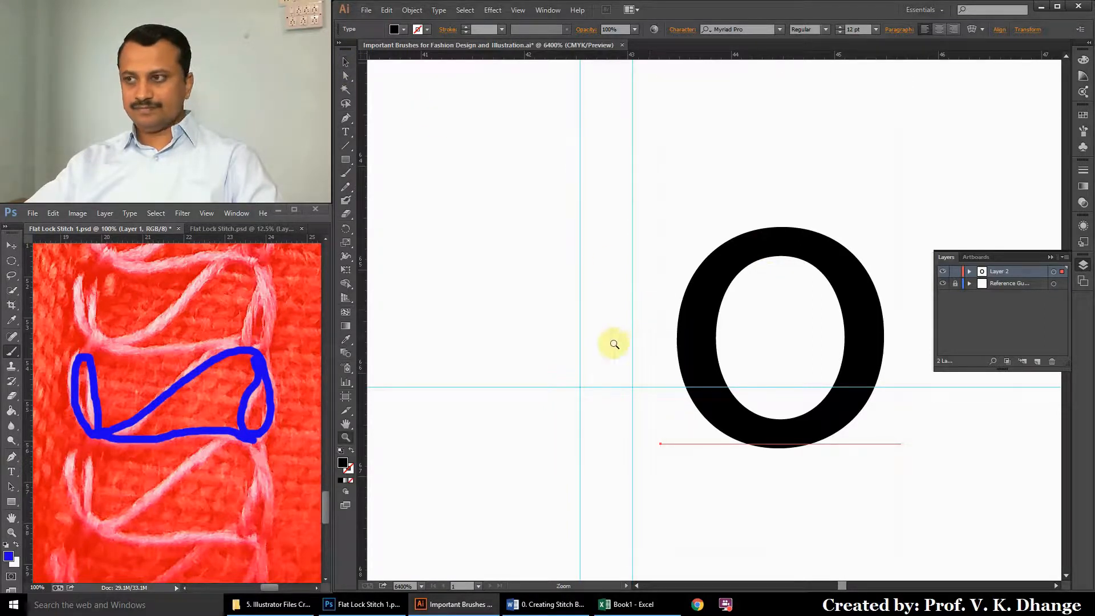
alt+click(614, 344)
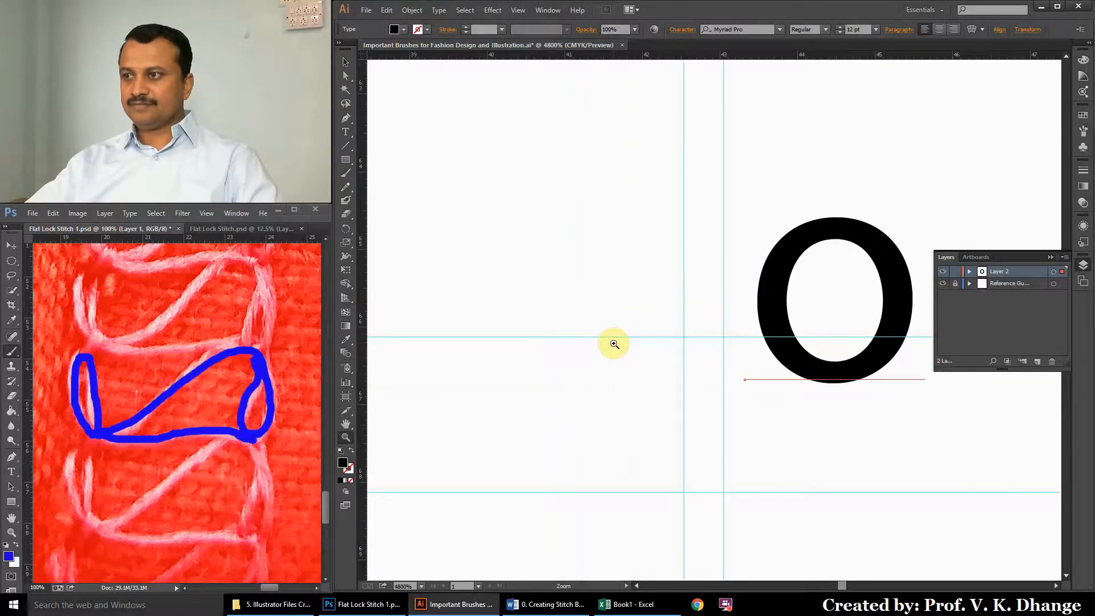
click(346, 62)
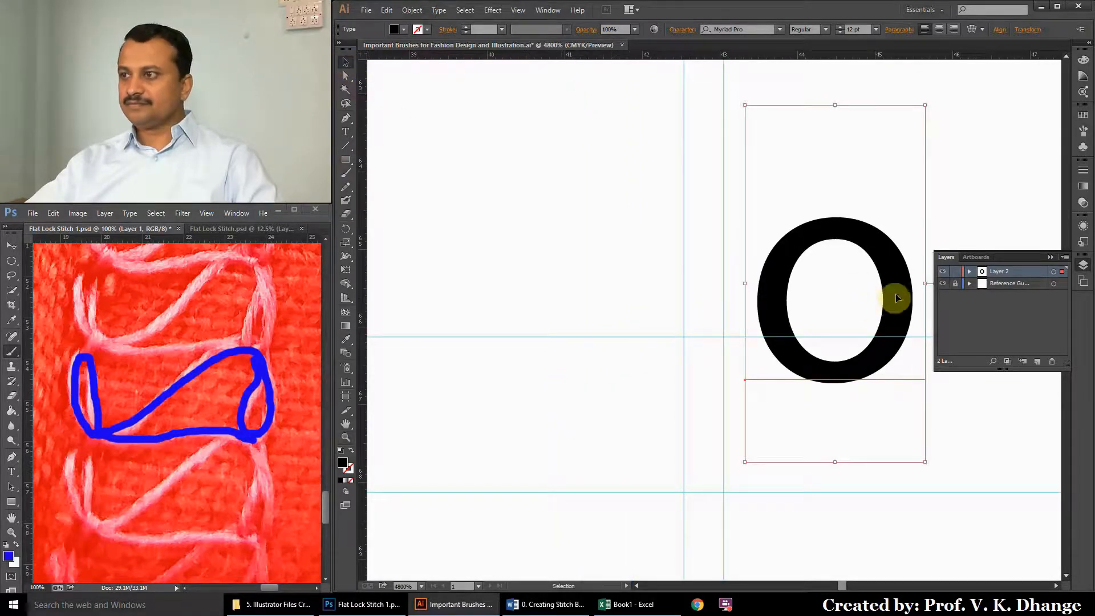
drag(924, 106, 894, 178)
drag(879, 321, 808, 388)
click(869, 426)
Move the letter "o" over the vertical guide pair and stretch it to nearly span the distance between the horizontal guides.
key(z)
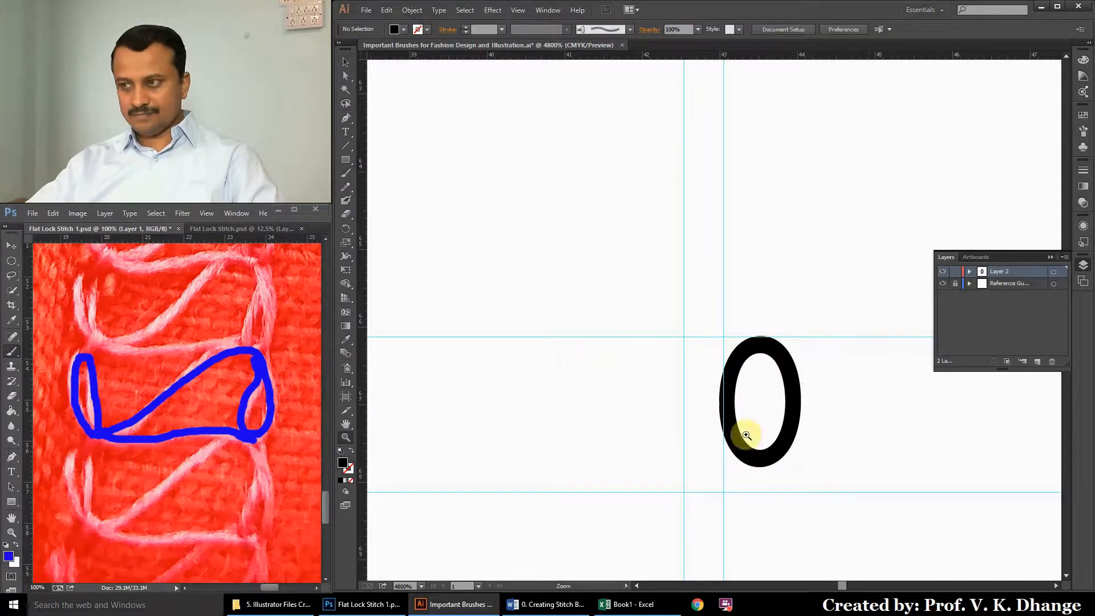
drag(589, 285, 864, 536)
key(space)
drag(745, 375, 717, 376)
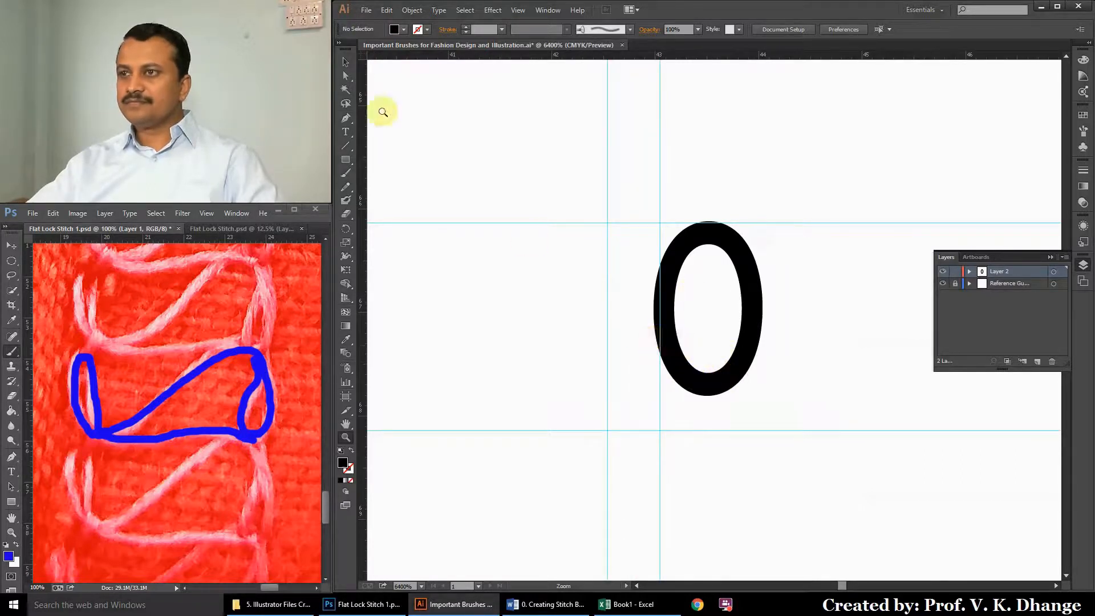
click(345, 62)
click(687, 247)
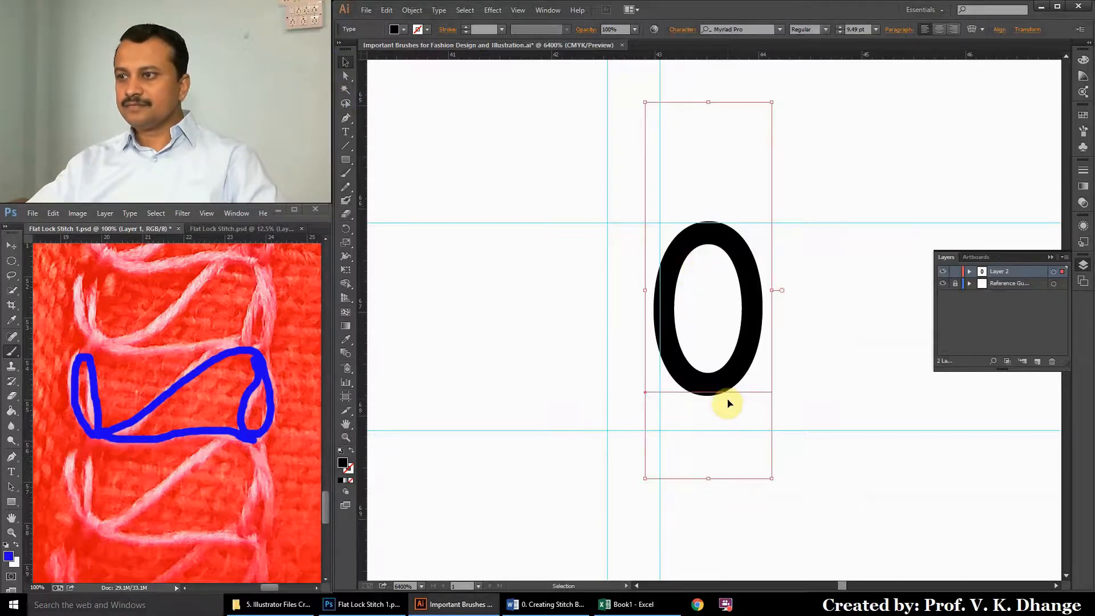
drag(709, 477, 708, 503)
drag(745, 357, 684, 352)
drag(645, 501, 645, 533)
drag(642, 250, 645, 242)
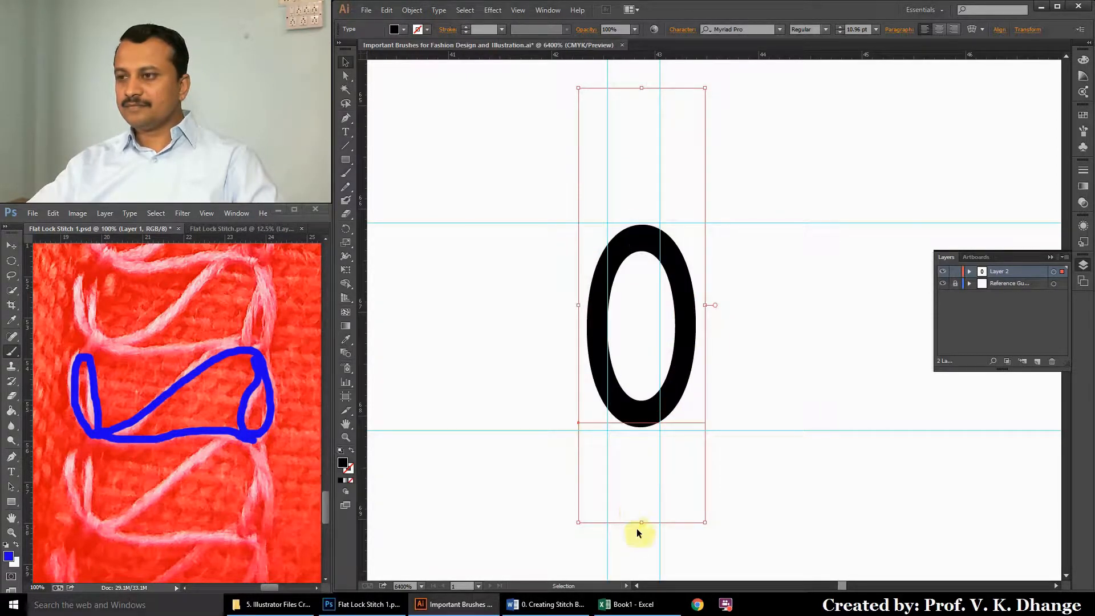
drag(642, 523, 641, 506)
click(786, 477)
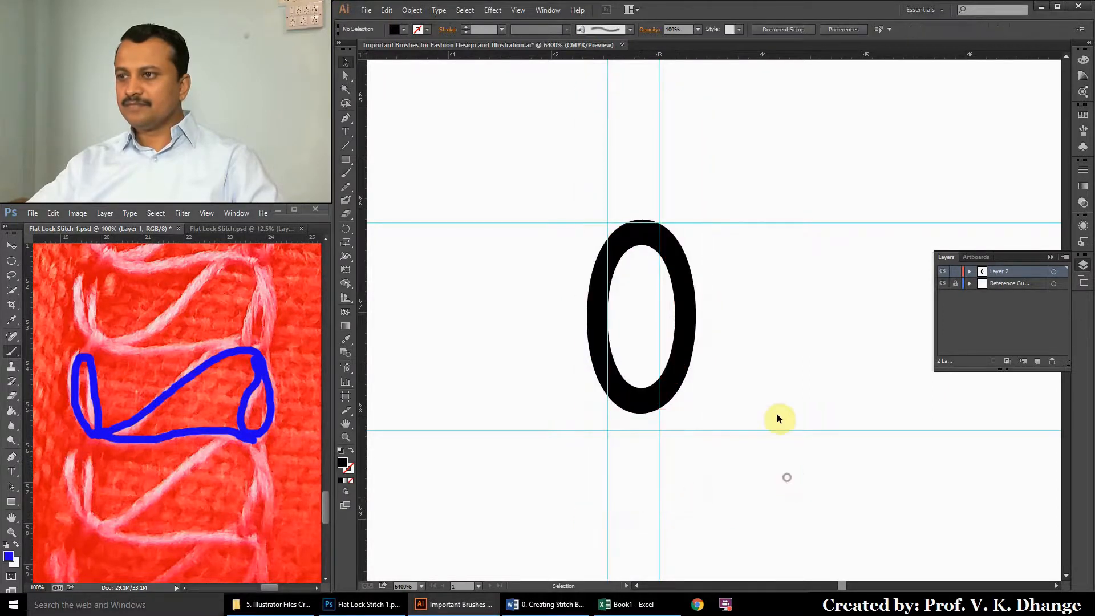
Narrow the letter "o" from both sides into a slim oval centred around the two vertical guides.
click(687, 322)
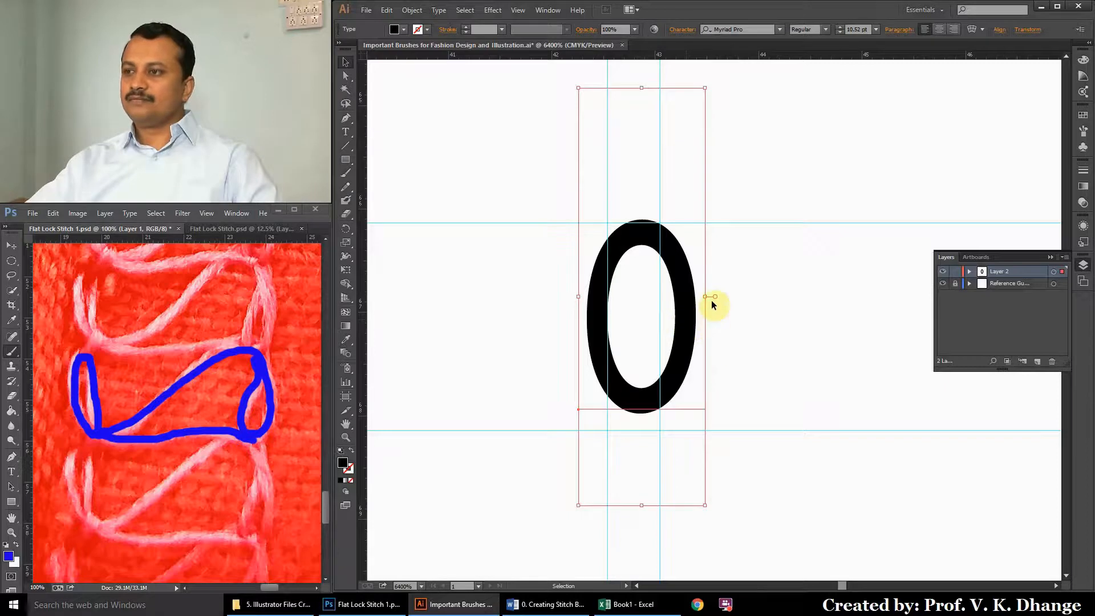
drag(707, 297, 690, 295)
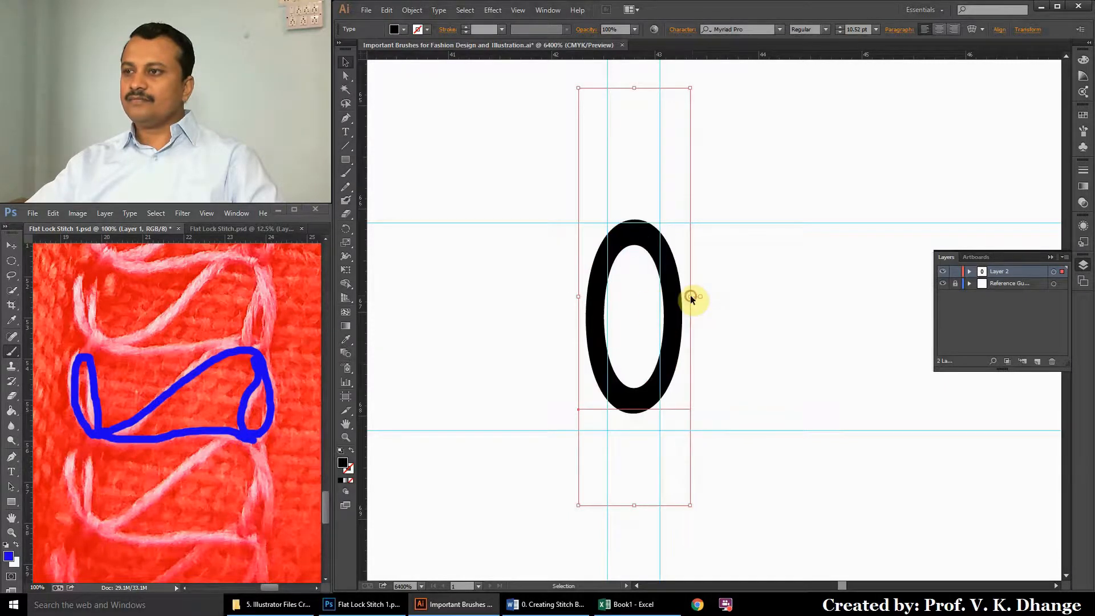
drag(577, 297, 590, 296)
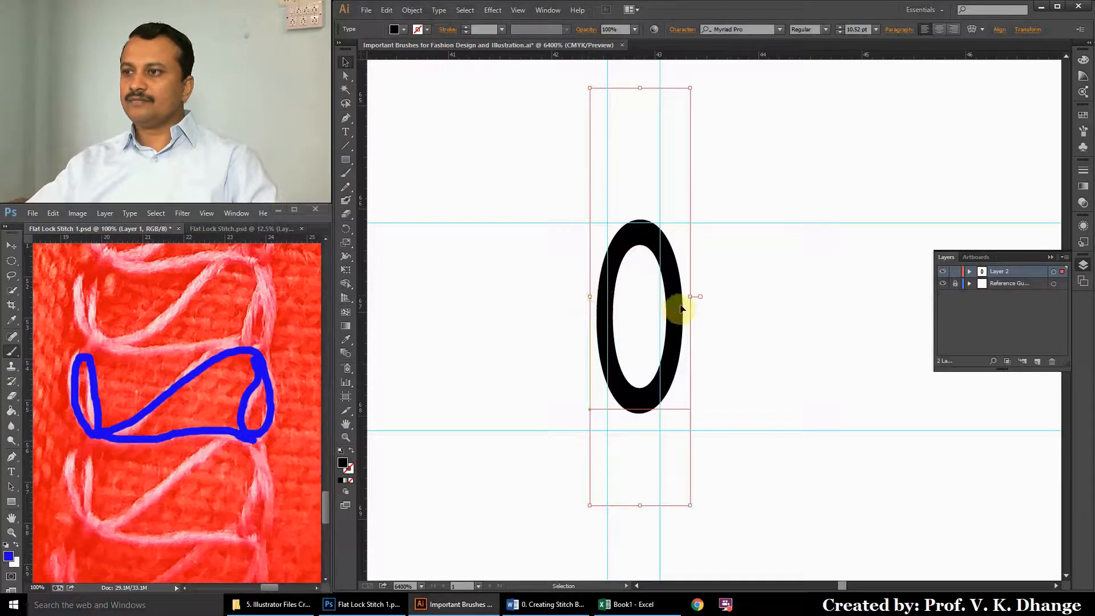
drag(690, 297, 672, 318)
click(742, 322)
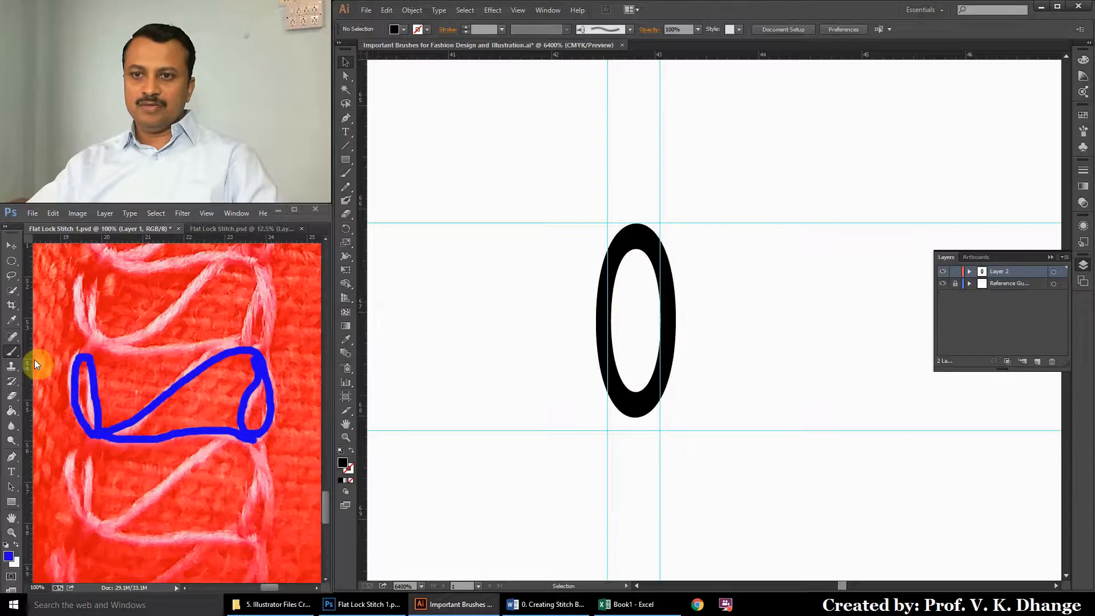
Switch to Photoshop and brush a blue arrow across the traced stitch's narrow loop, pointing outward from the stitch.
key(b)
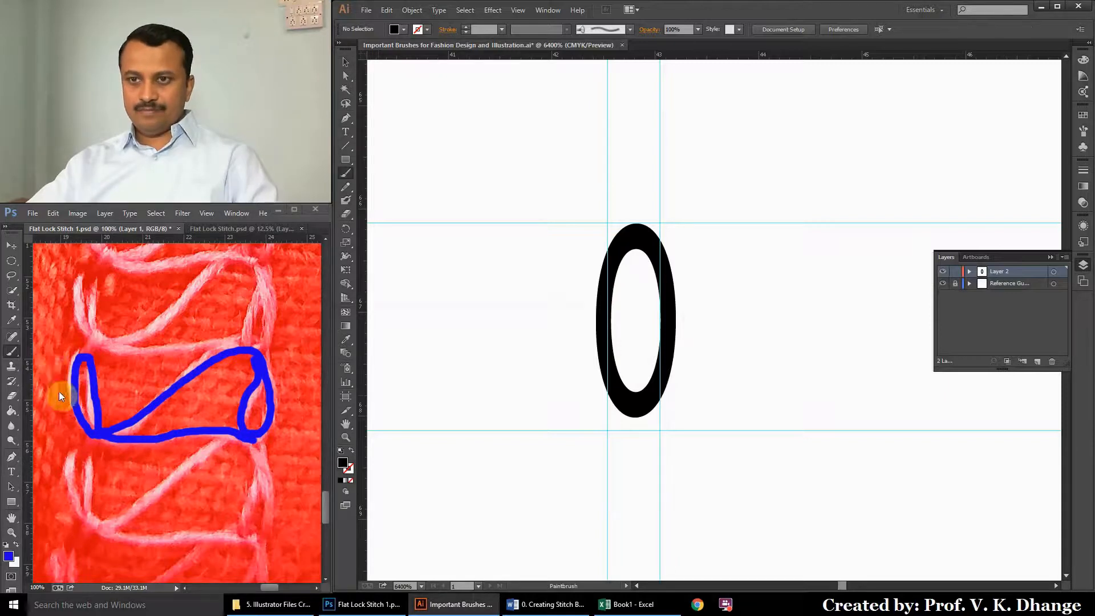
click(84, 388)
mouse_move(135, 373)
mouse_down()
mouse_move(41, 383)
mouse_move(55, 365)
mouse_move(35, 384)
mouse_move(57, 397)
mouse_up()
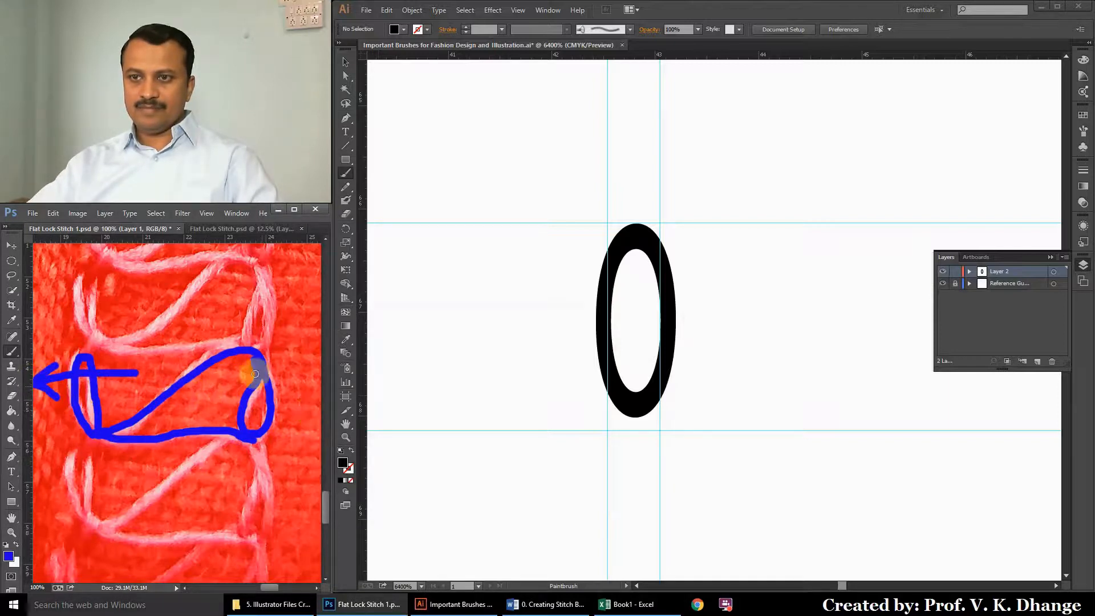
Switch to Illustrator and expand the letter "o" into outlines with Object and Fill enabled.
click(346, 64)
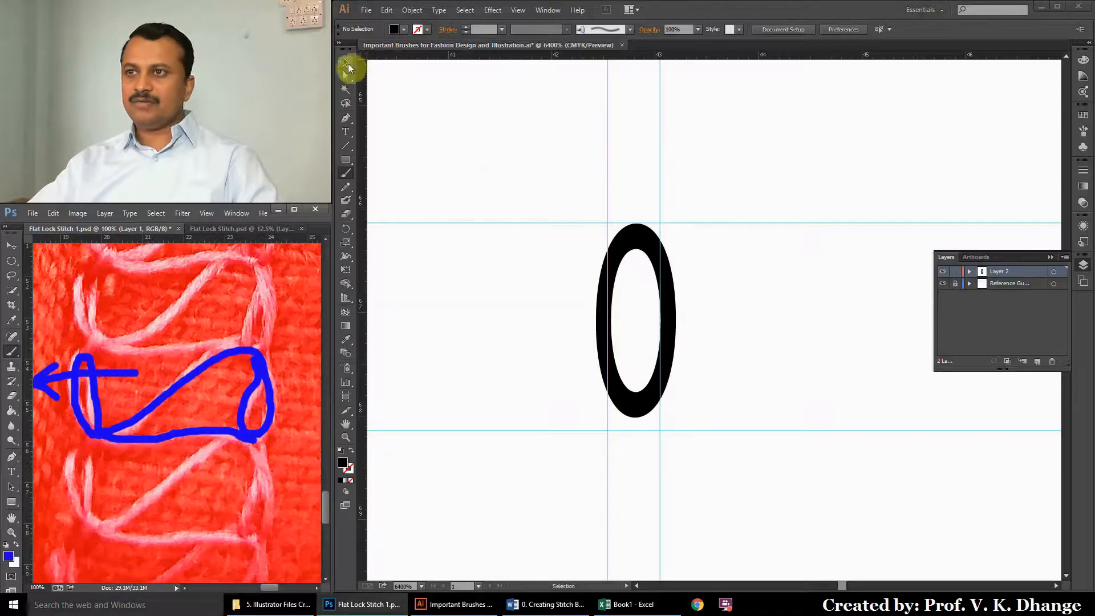
click(631, 246)
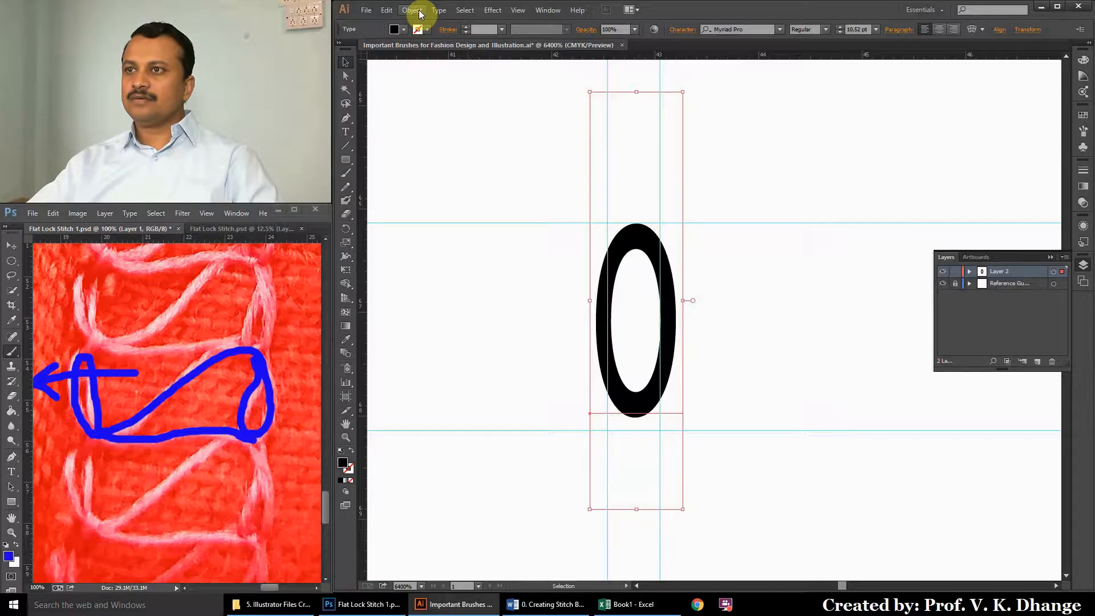
click(412, 11)
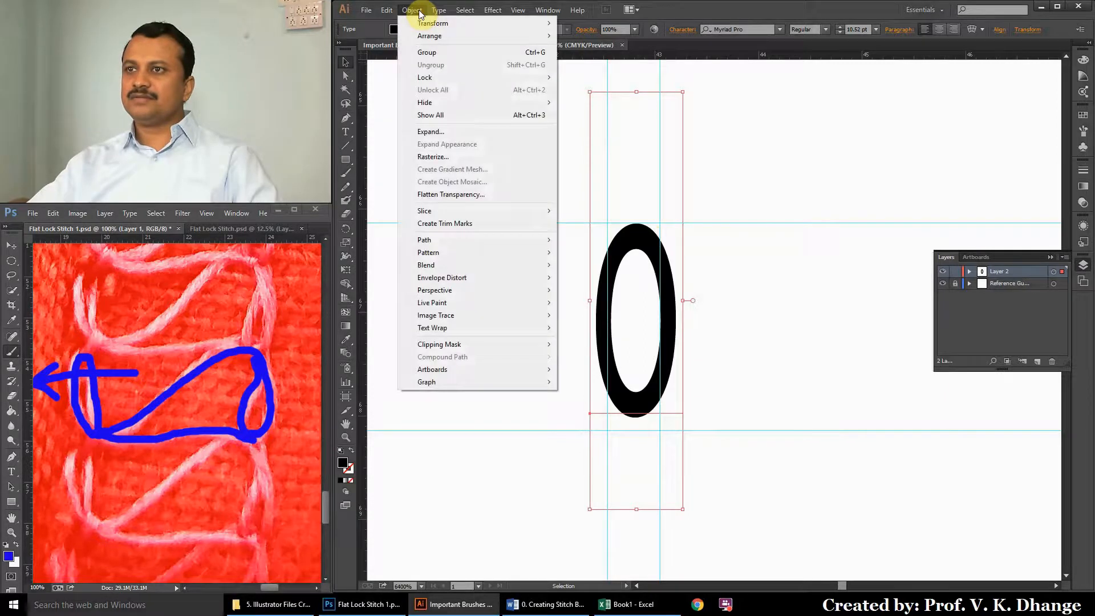
click(446, 133)
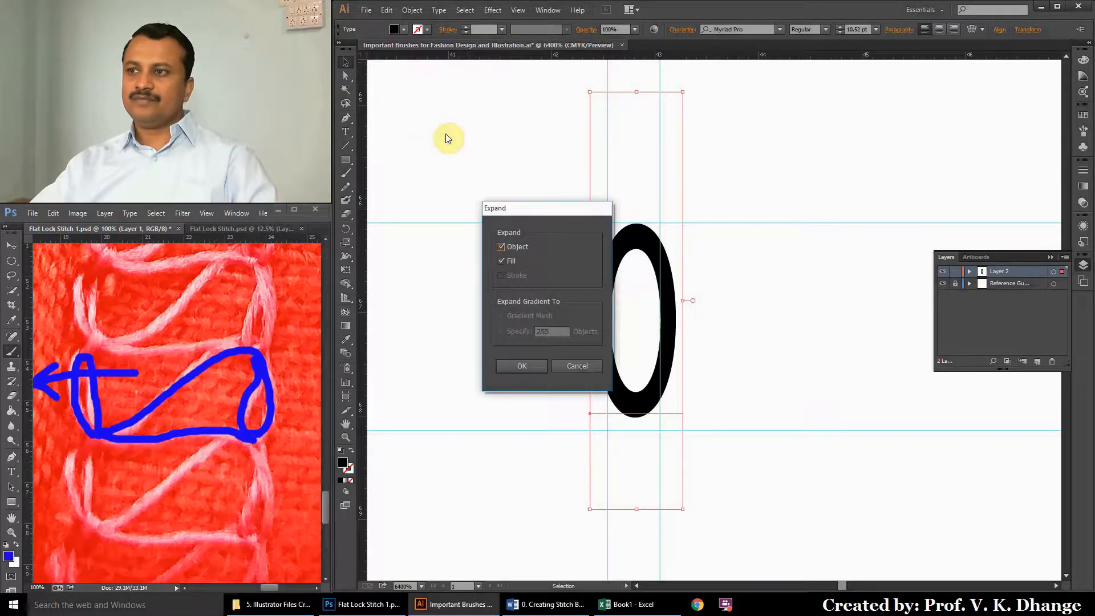
click(521, 365)
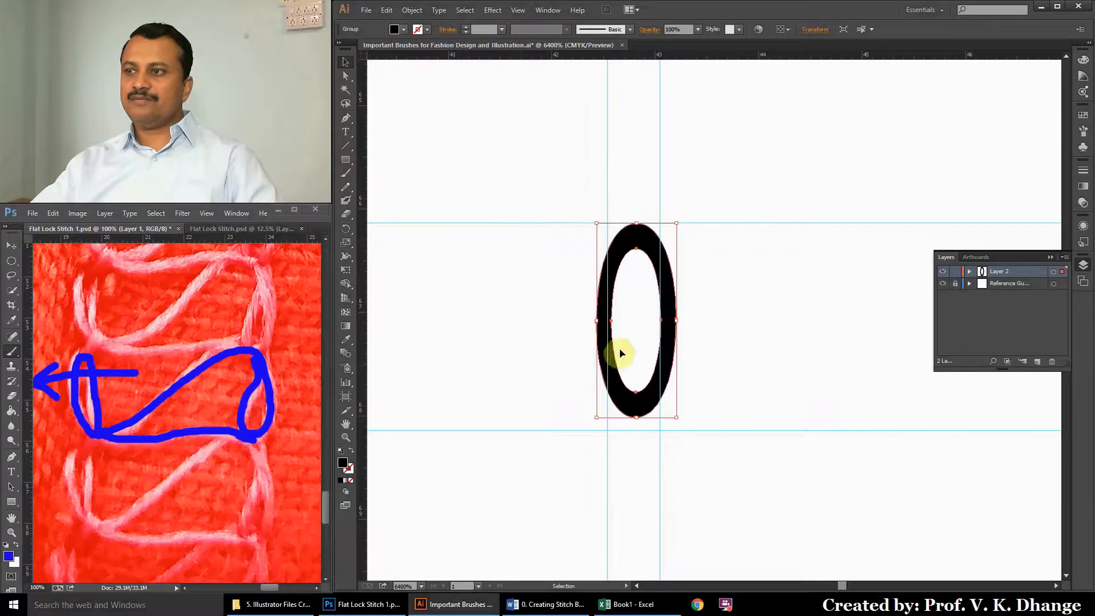
Shear the expanded oval by 355° along the horizontal axis and deselect it.
click(412, 10)
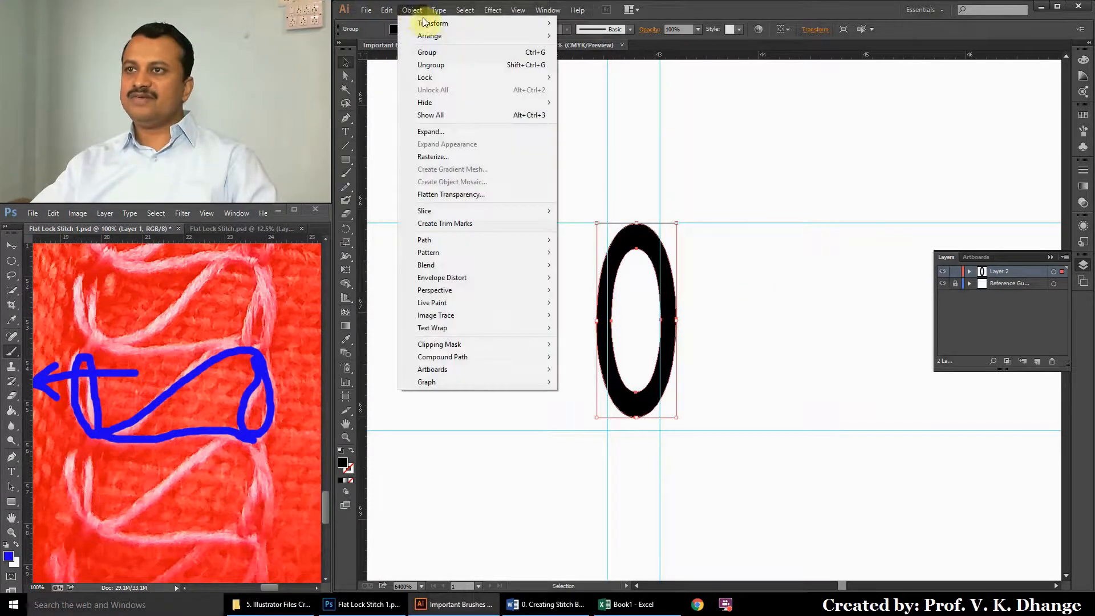
mouse_move(476, 24)
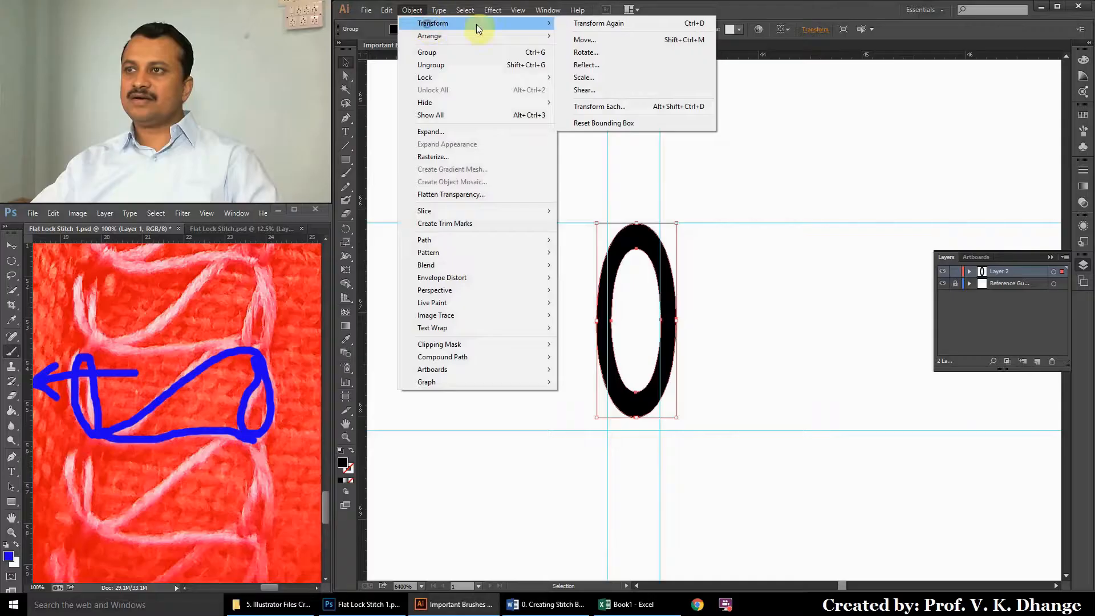
click(597, 90)
drag(698, 191, 806, 149)
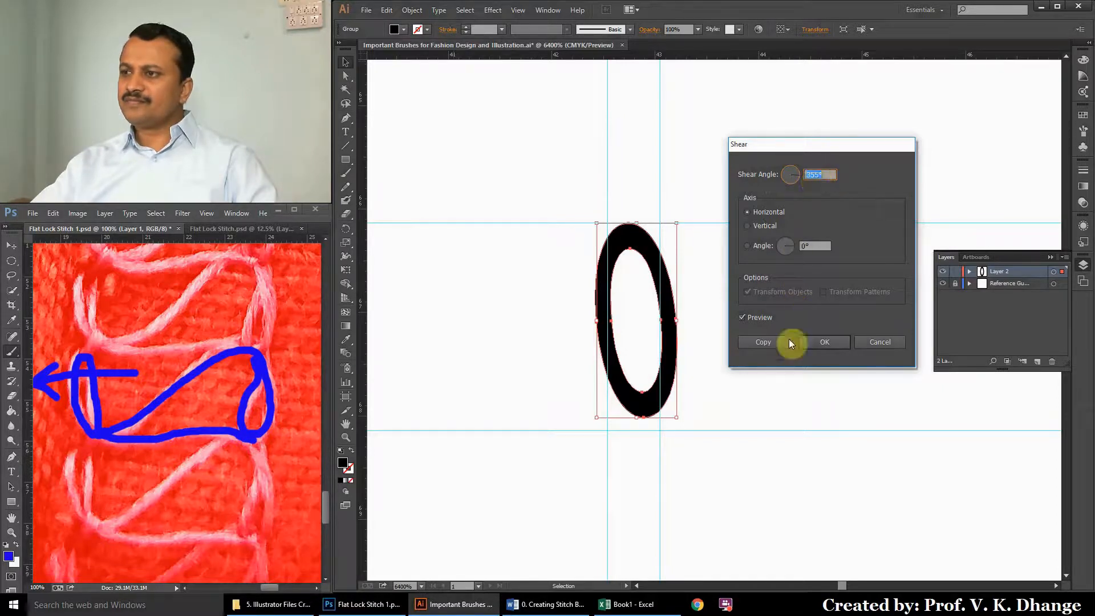
click(824, 342)
click(741, 365)
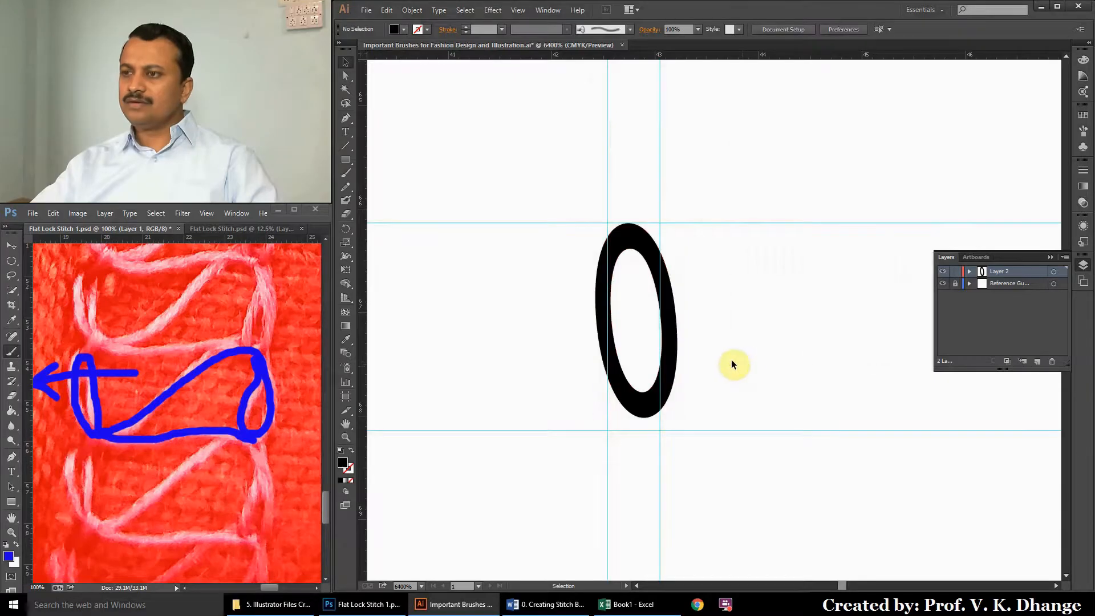
Pull the sheared oval's outer bottom anchor point down onto the lower horizontal guide with Direct Selection.
click(674, 365)
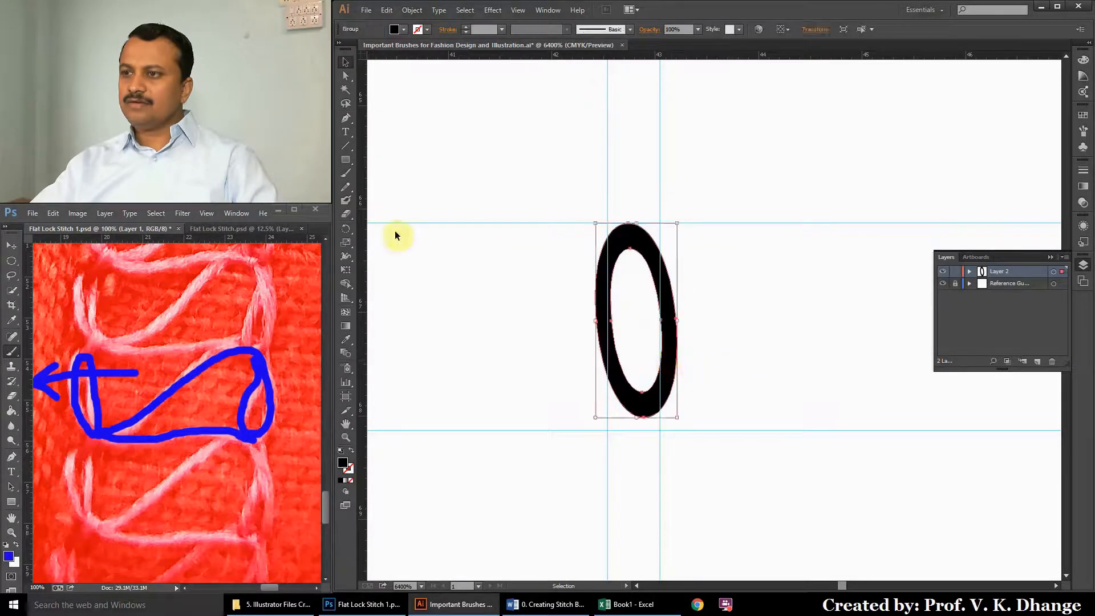
click(347, 81)
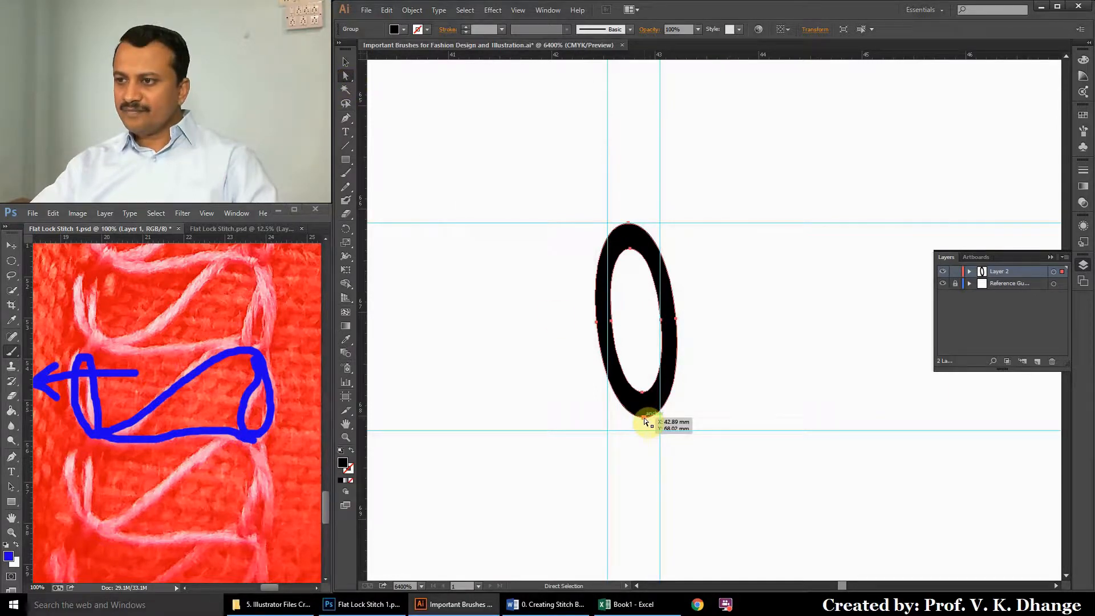
drag(645, 421, 649, 435)
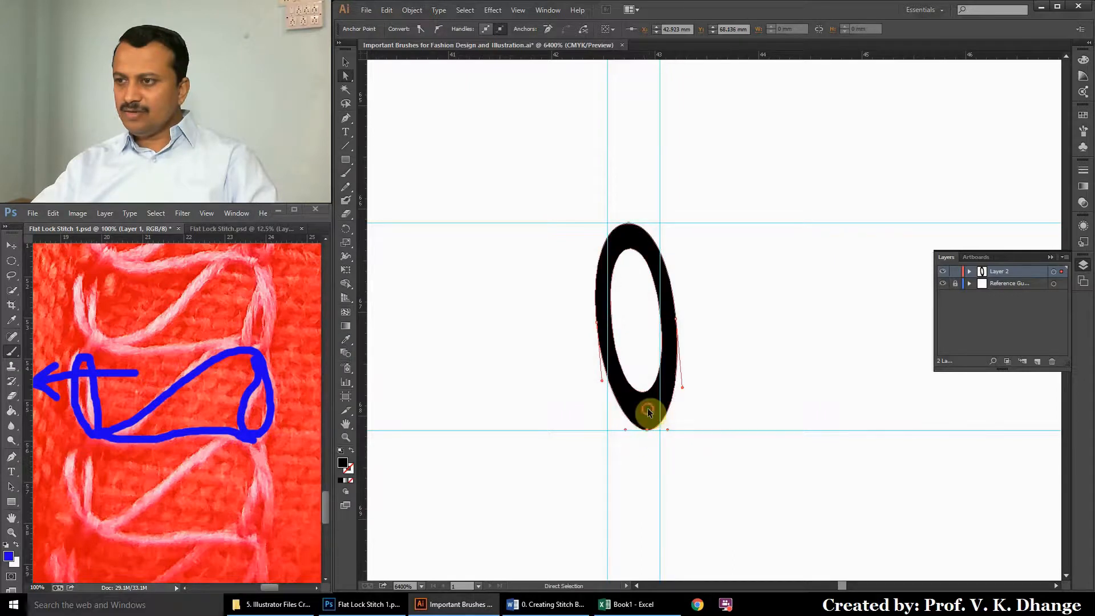
click(649, 411)
drag(641, 393, 644, 406)
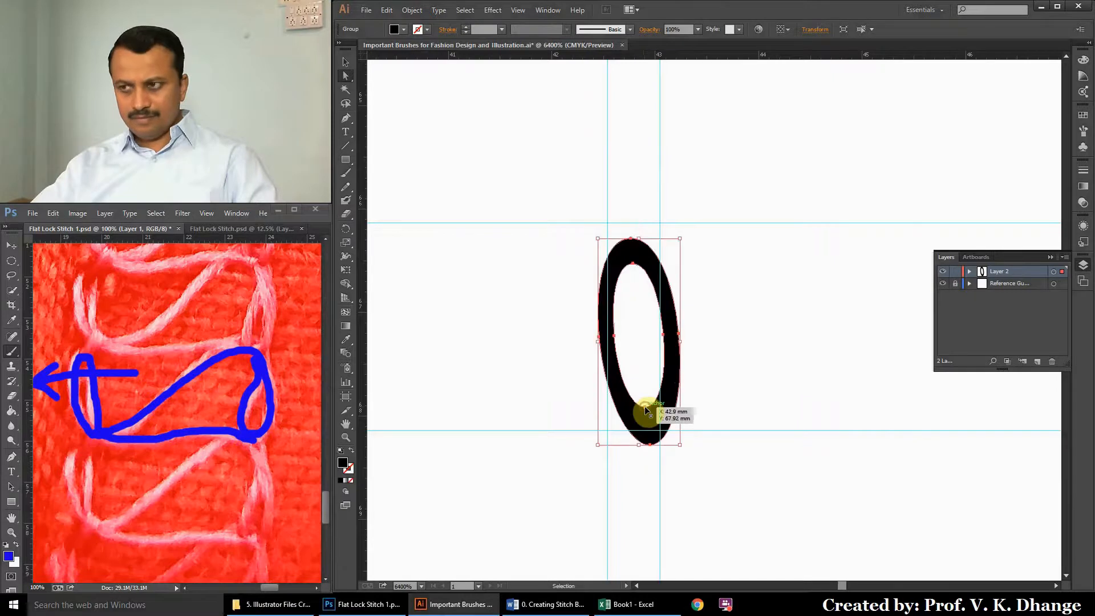
key(ctrl+z)
Pull the bottom anchor point of the oval's inner opening down close to the outer edge, thinning the loop's lower end.
click(643, 393)
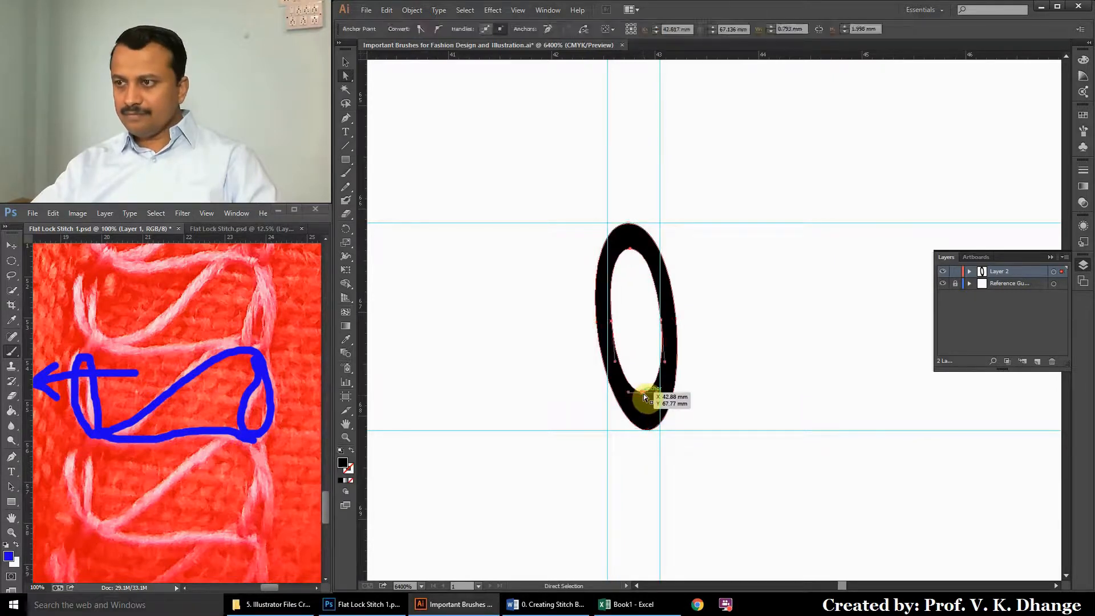
drag(643, 394, 651, 429)
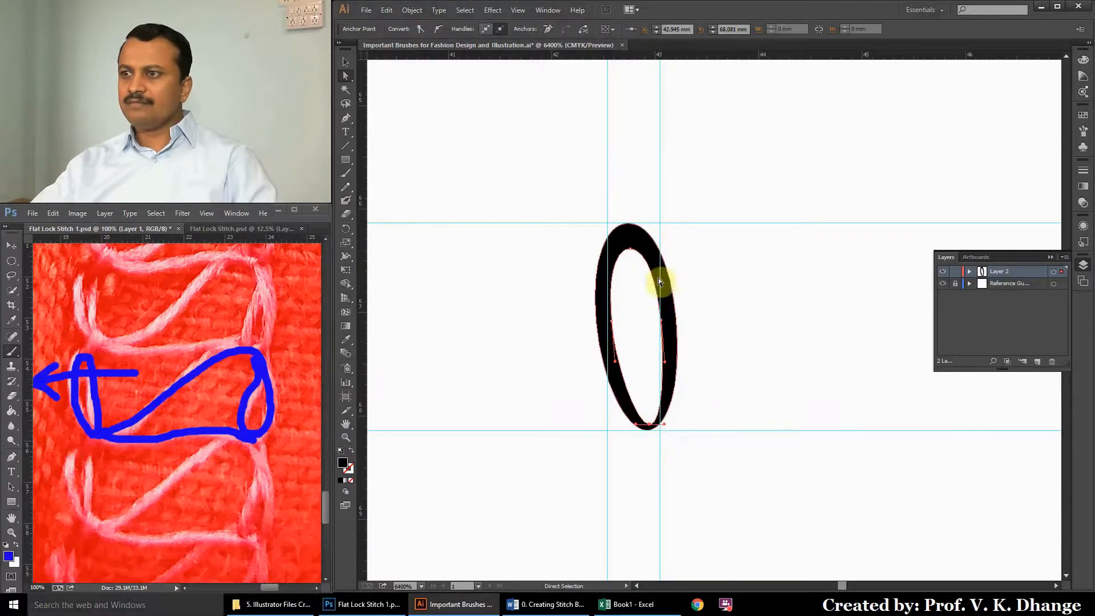
Shift the loop's outer top anchor rightward along the upper guide, stretch its left handle to the left vertical guide, and bulge the outer left side.
click(639, 235)
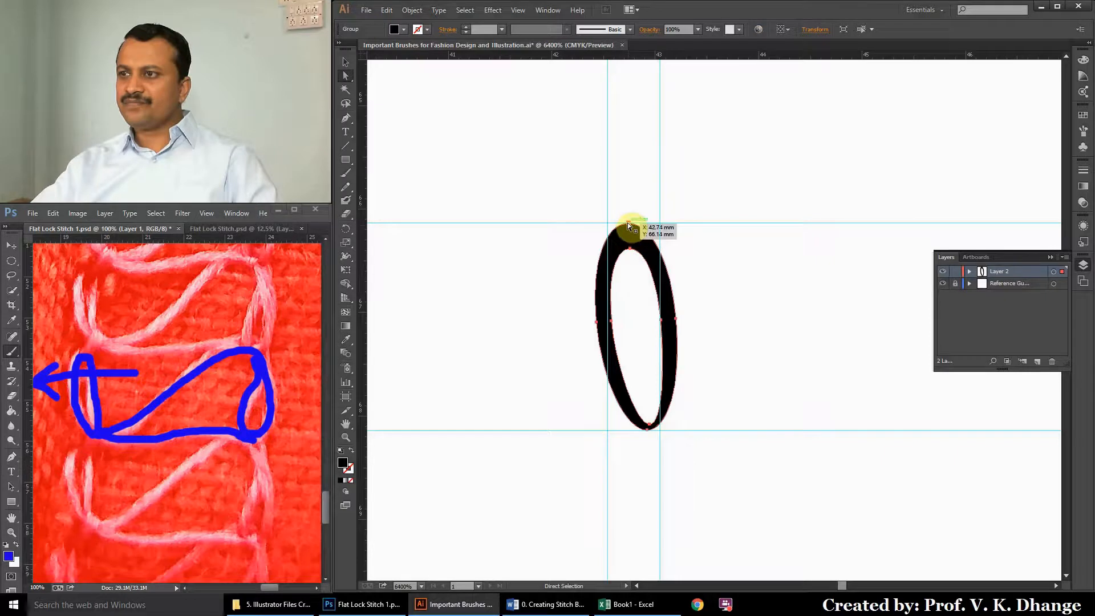
click(629, 223)
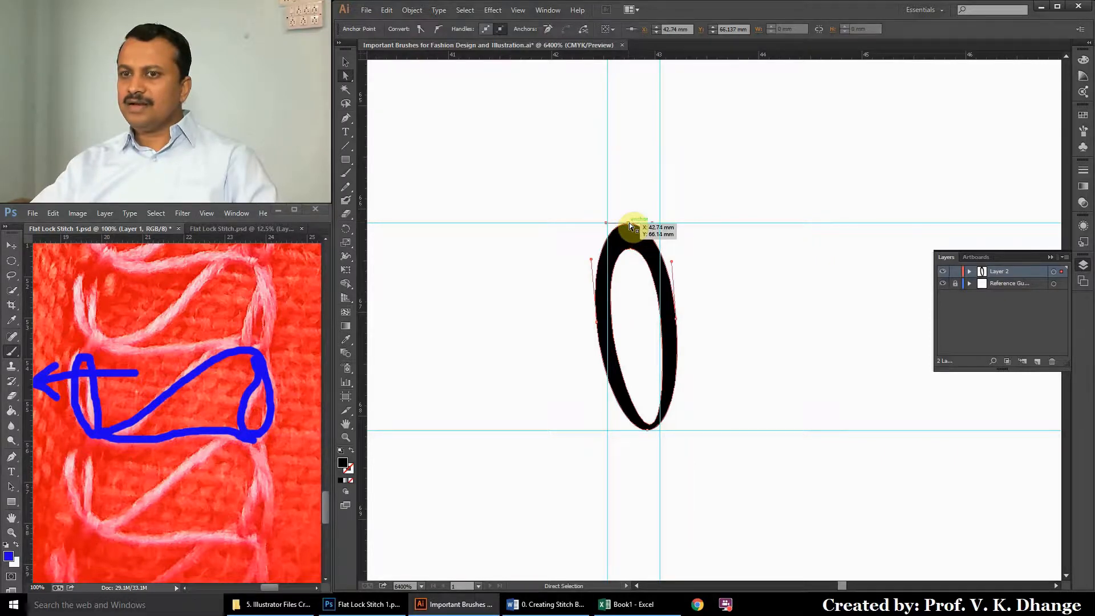
drag(630, 225, 644, 224)
drag(645, 224, 607, 223)
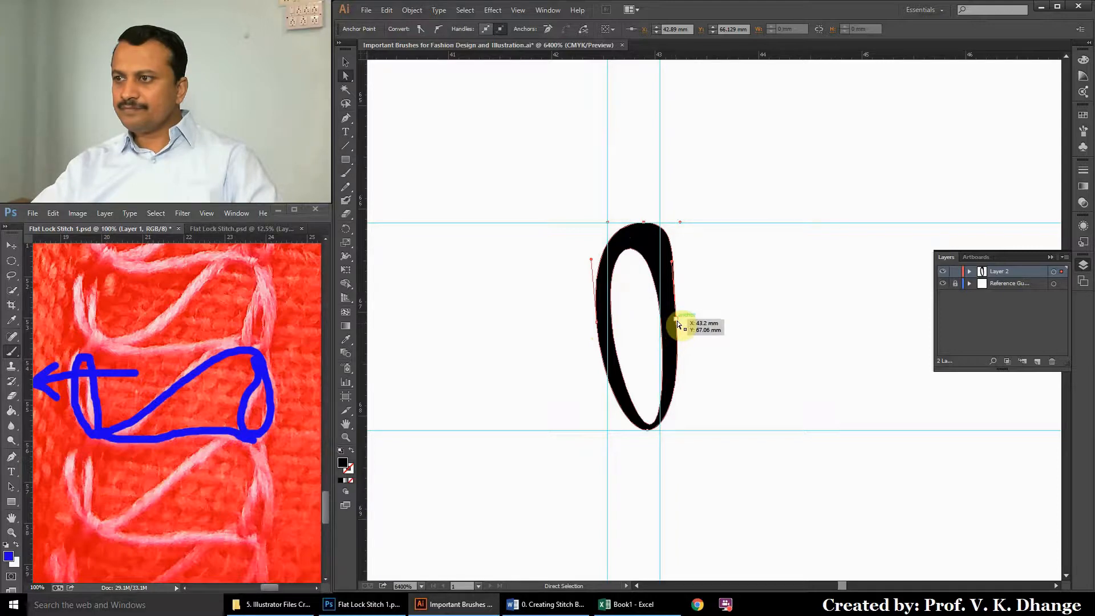
drag(597, 322, 598, 319)
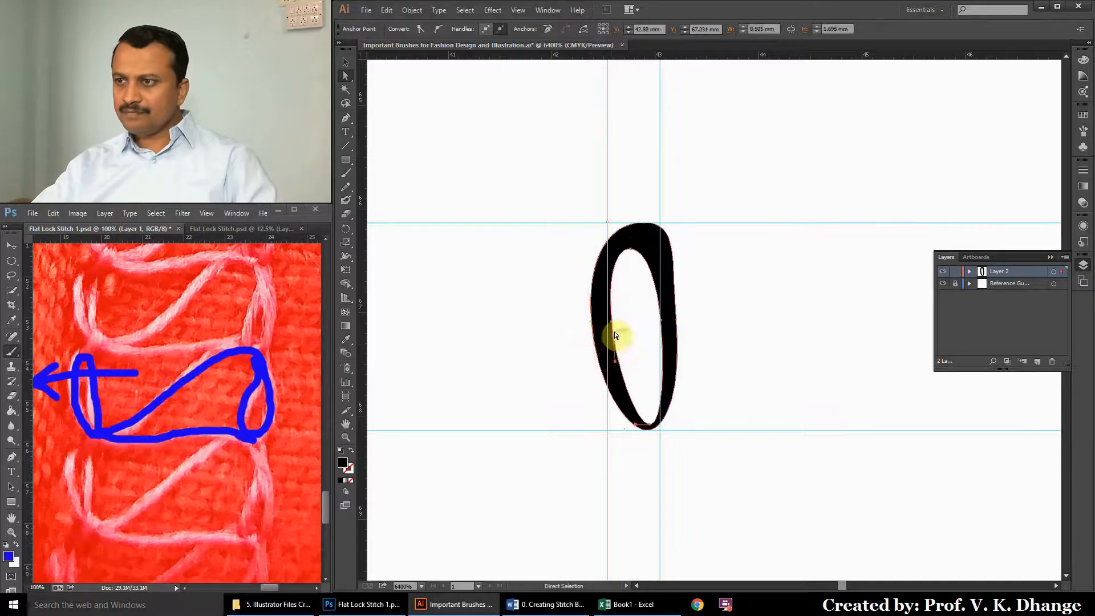
Move the inner opening's left anchor slightly outward and its top anchor rightward to follow the outer contour.
click(611, 323)
drag(610, 322, 606, 319)
click(630, 250)
drag(630, 252, 641, 251)
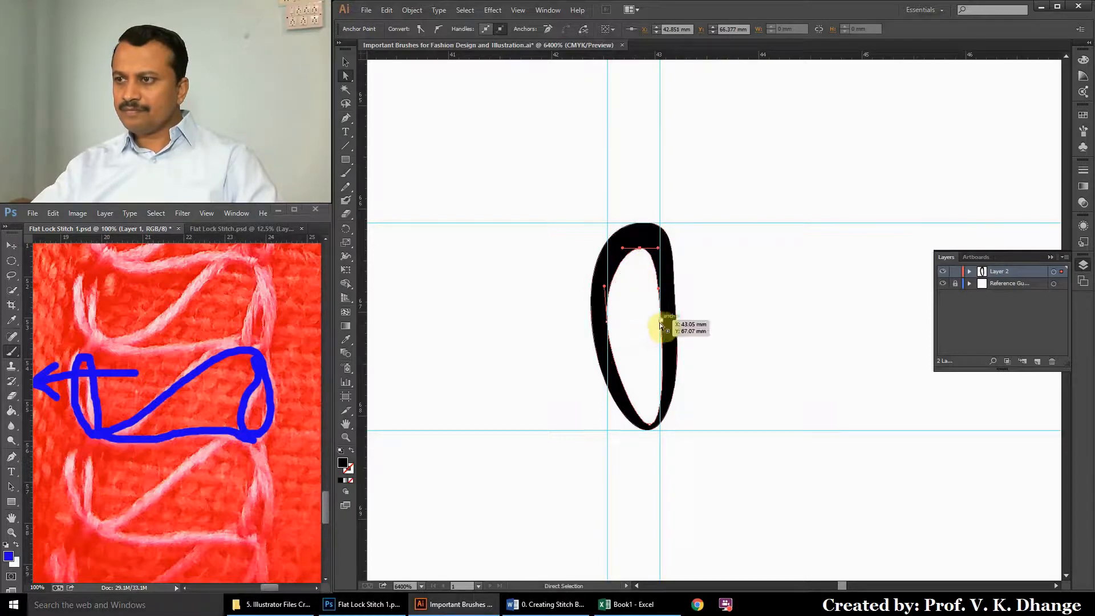
Move the inner and outer right-side anchor points of the loop leftward to flatten its right side.
click(661, 320)
drag(655, 326, 644, 329)
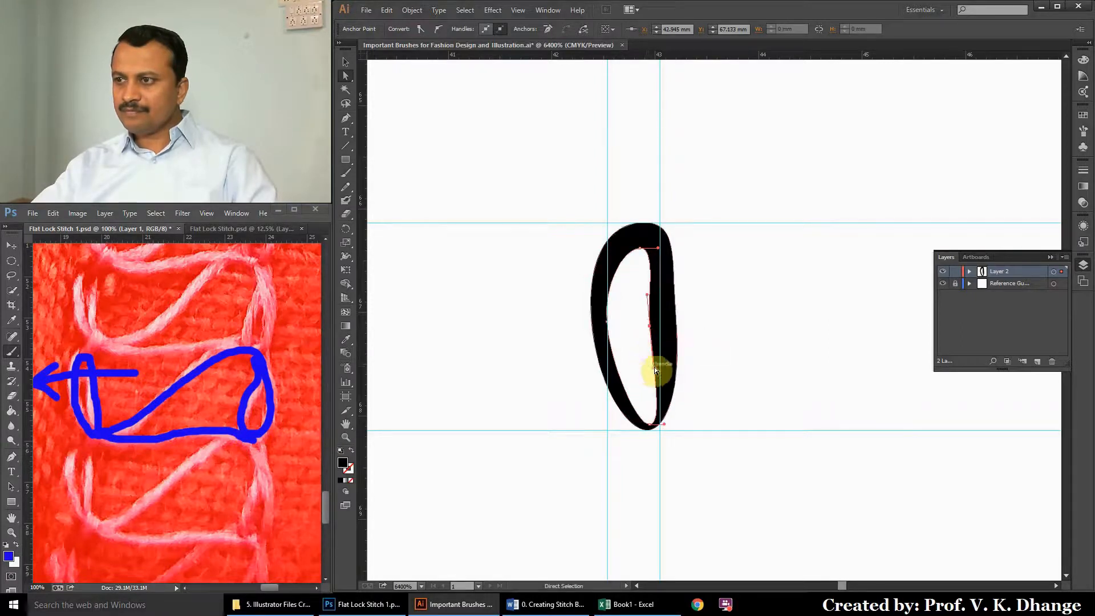
click(674, 324)
mouse_move(677, 323)
mouse_down()
mouse_move(661, 320)
mouse_move(666, 305)
mouse_up()
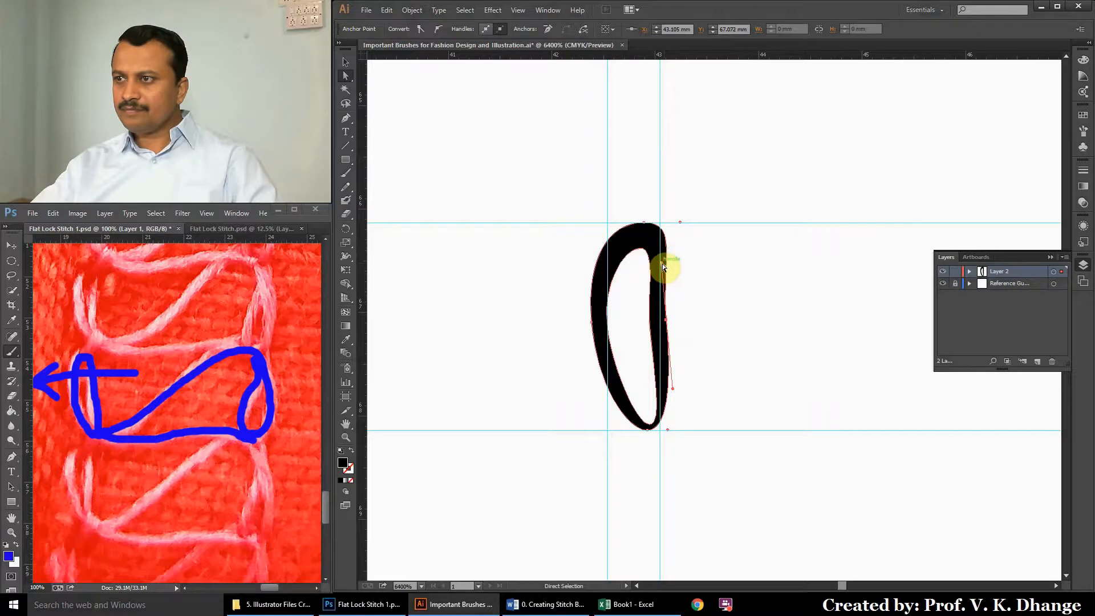
Extend the right handle of the loop's outer top anchor slightly to square the upper right corner, then deselect the loop.
click(644, 223)
drag(681, 222, 687, 221)
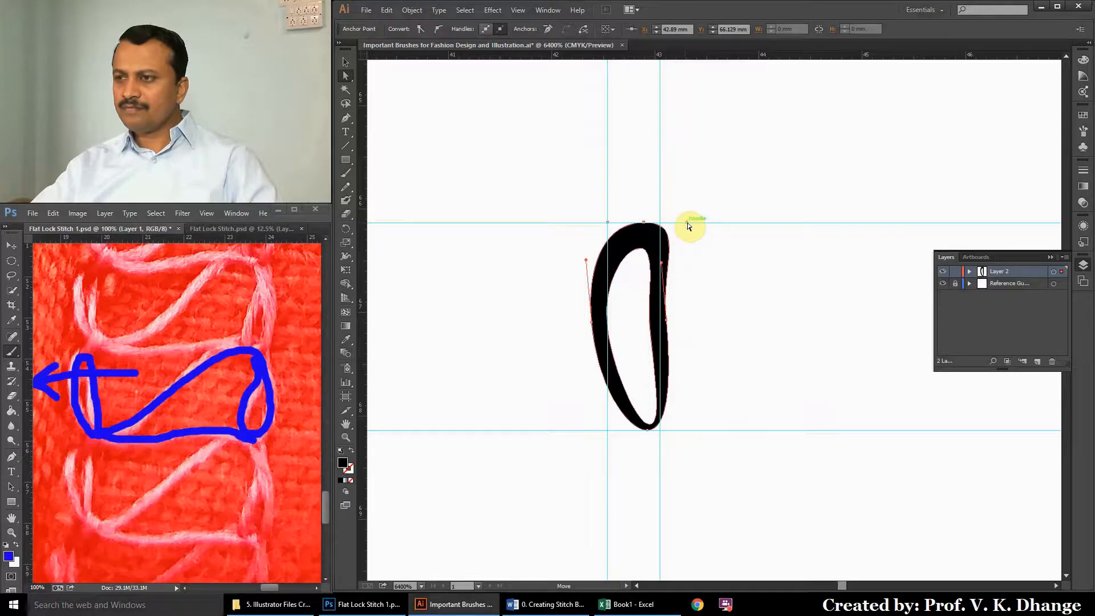
click(346, 63)
click(453, 116)
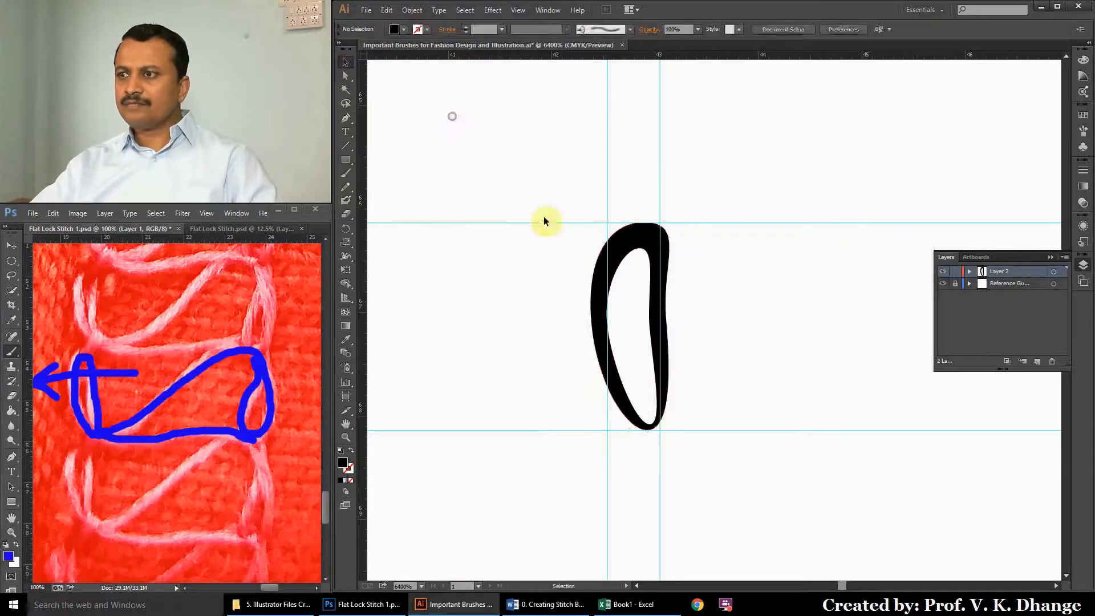
Select the whole loop and narrow it from both sides so its right edge meets the right vertical guide, then deselect it.
drag(552, 187, 747, 529)
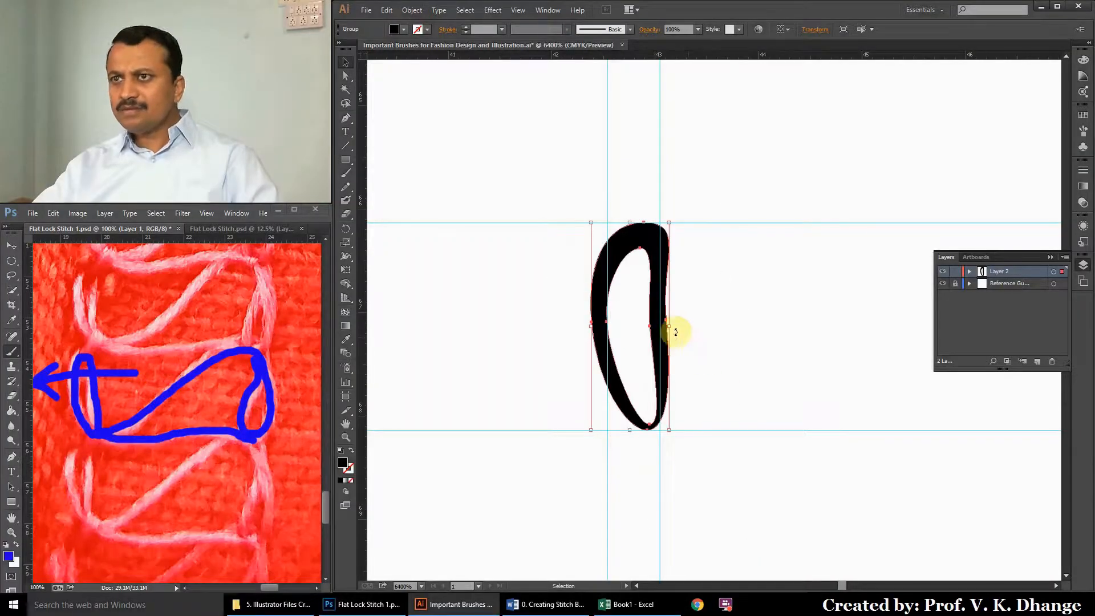
drag(667, 325, 664, 327)
drag(593, 326, 595, 327)
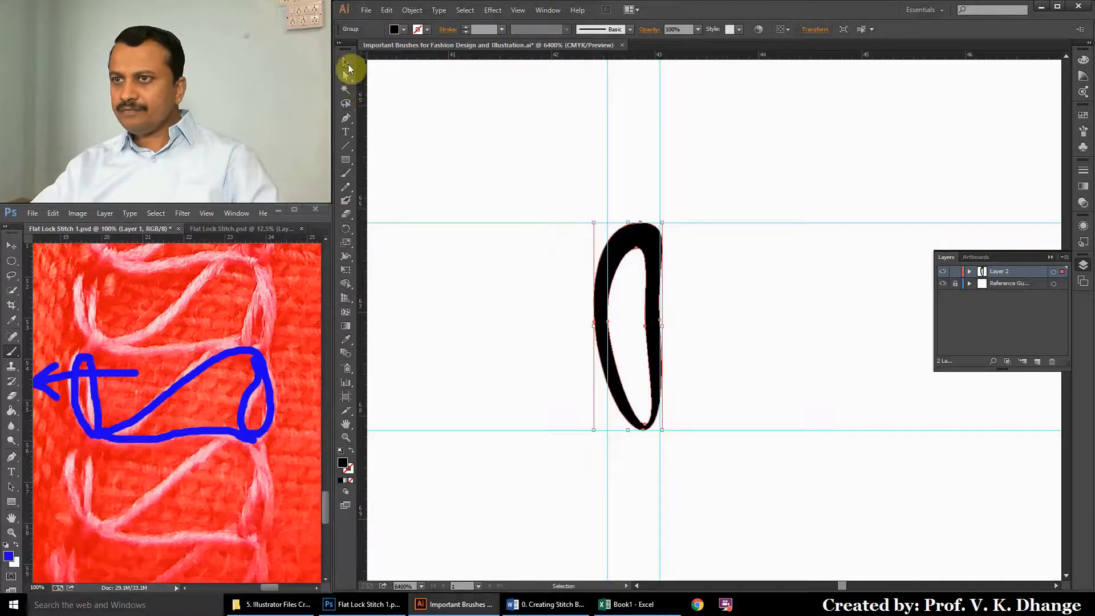
click(419, 102)
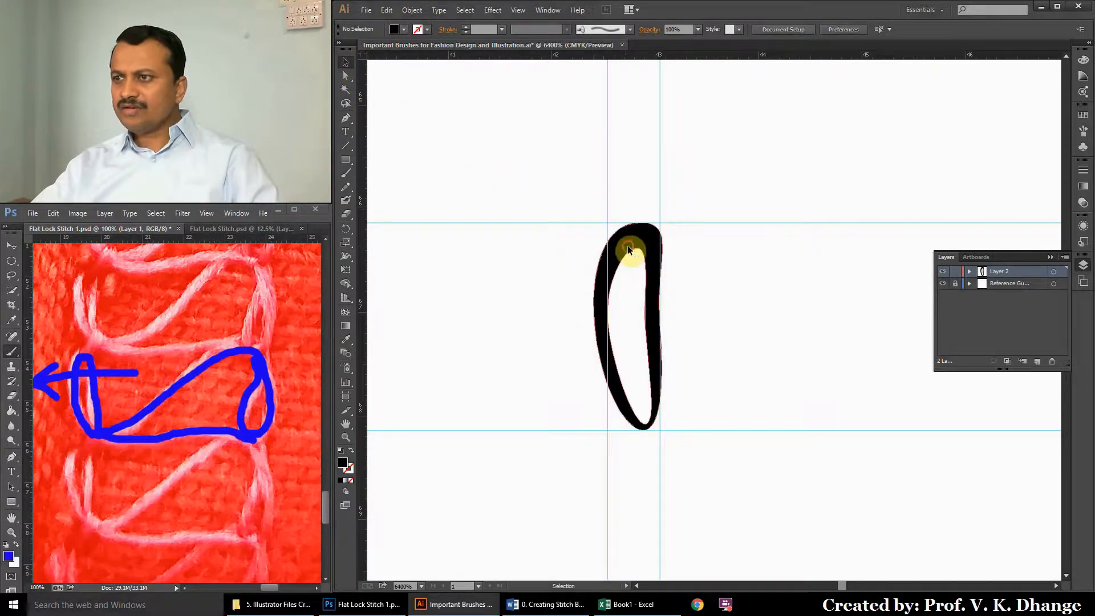
click(630, 249)
click(546, 190)
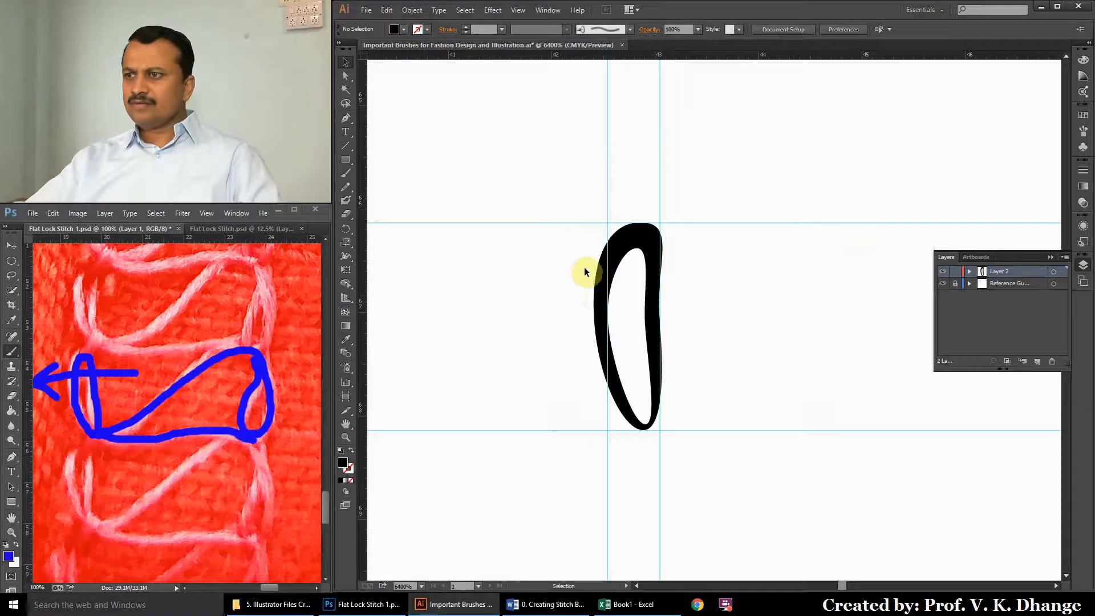
click(637, 247)
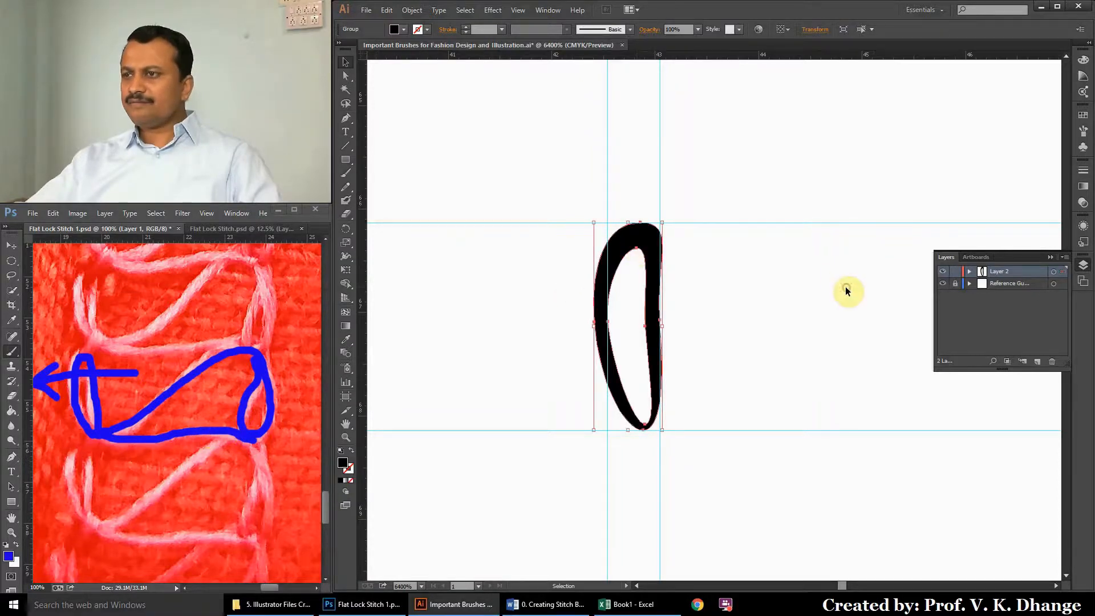
click(843, 285)
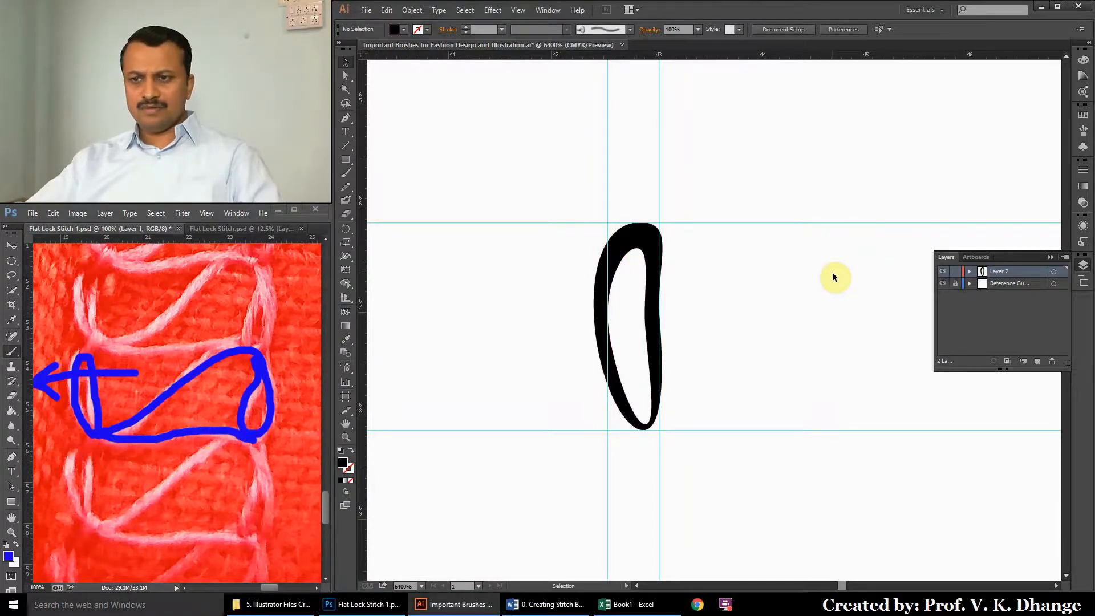
Unlock and expand the reference guides layer, and show its hidden rectangle path.
click(956, 285)
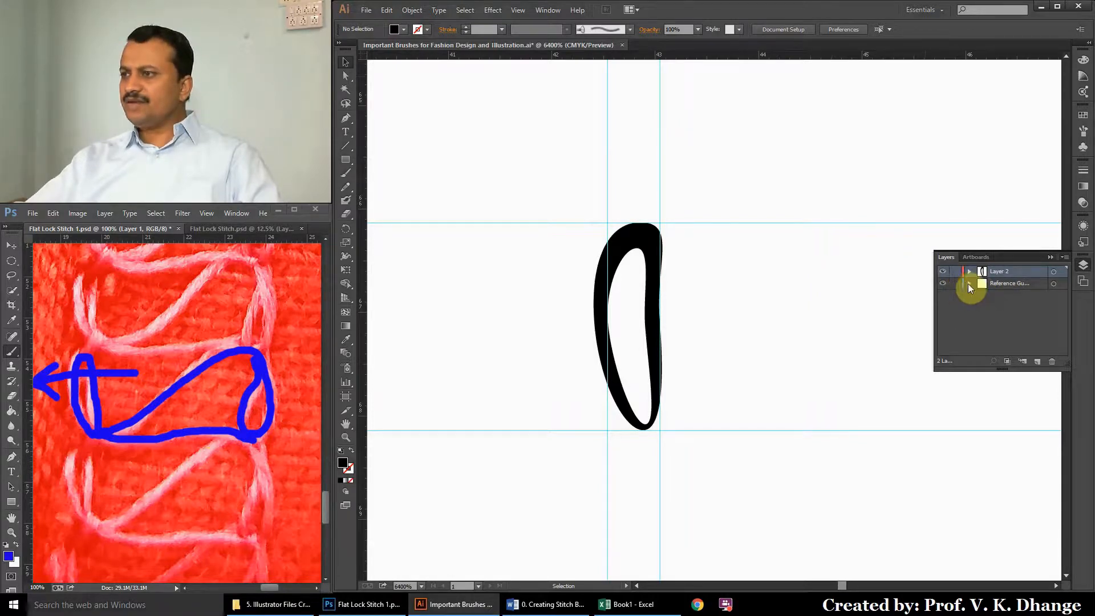
click(969, 283)
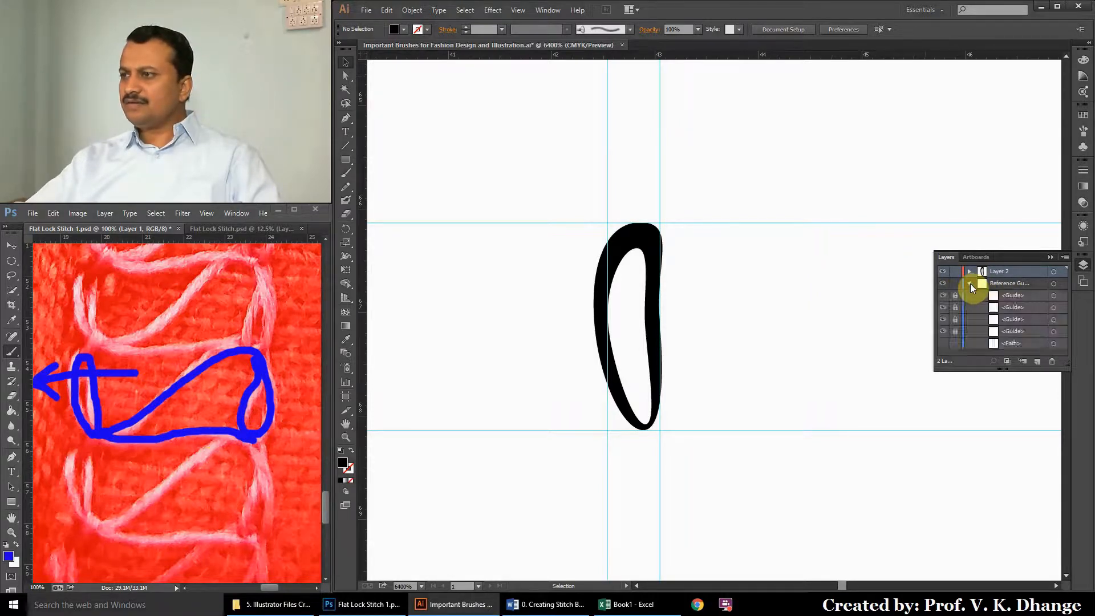
click(942, 343)
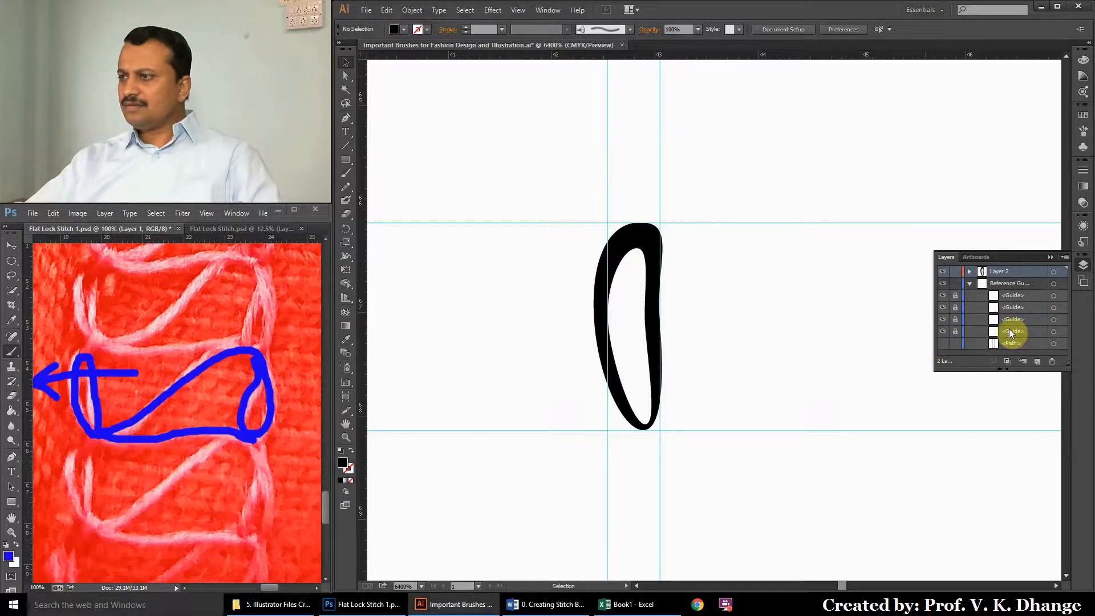
click(942, 344)
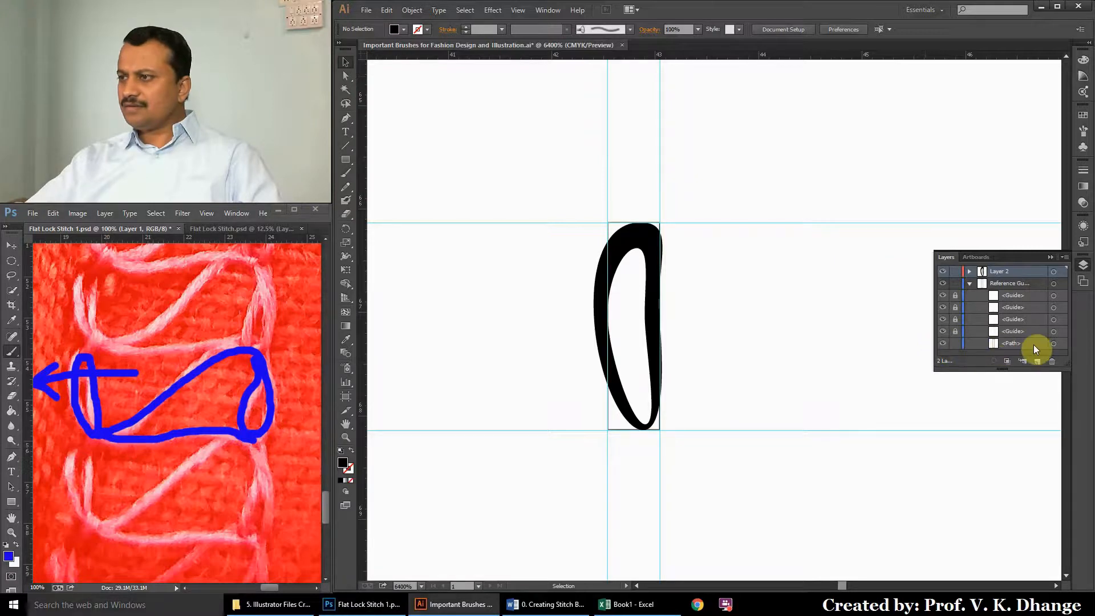
Set the reference rectangle's width to 4 mm, move it so its left edge sits on the left vertical guide, and deselect it.
click(1055, 344)
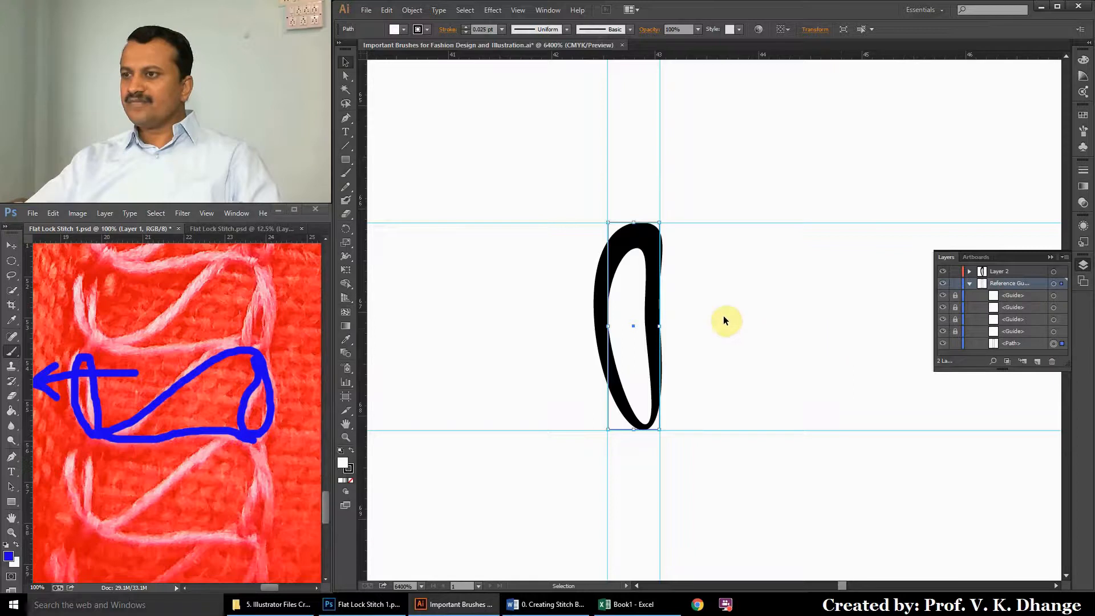
click(820, 34)
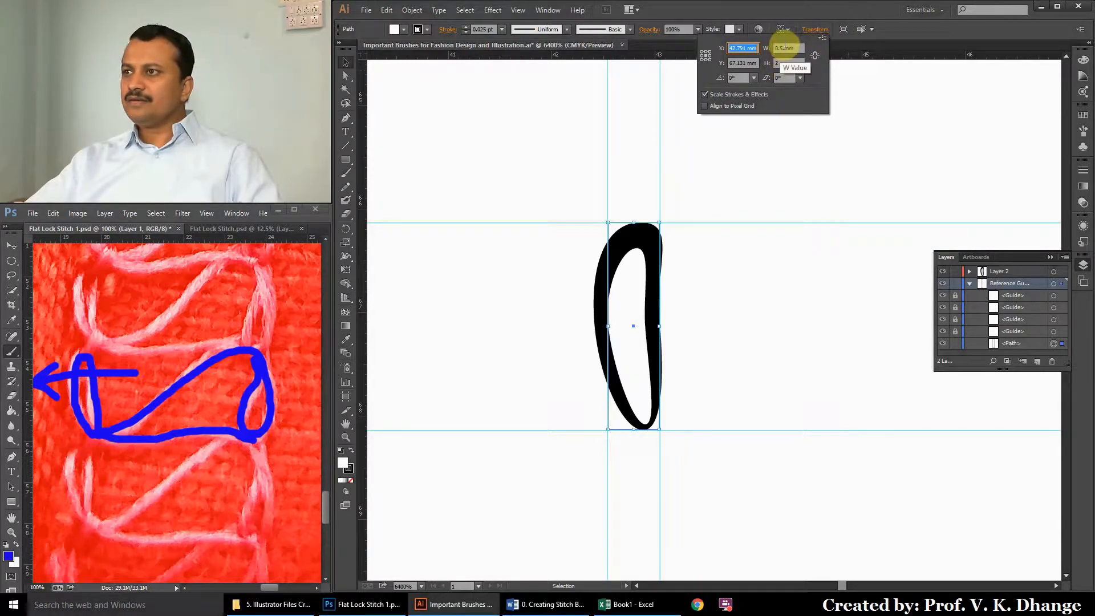
double_click(784, 48)
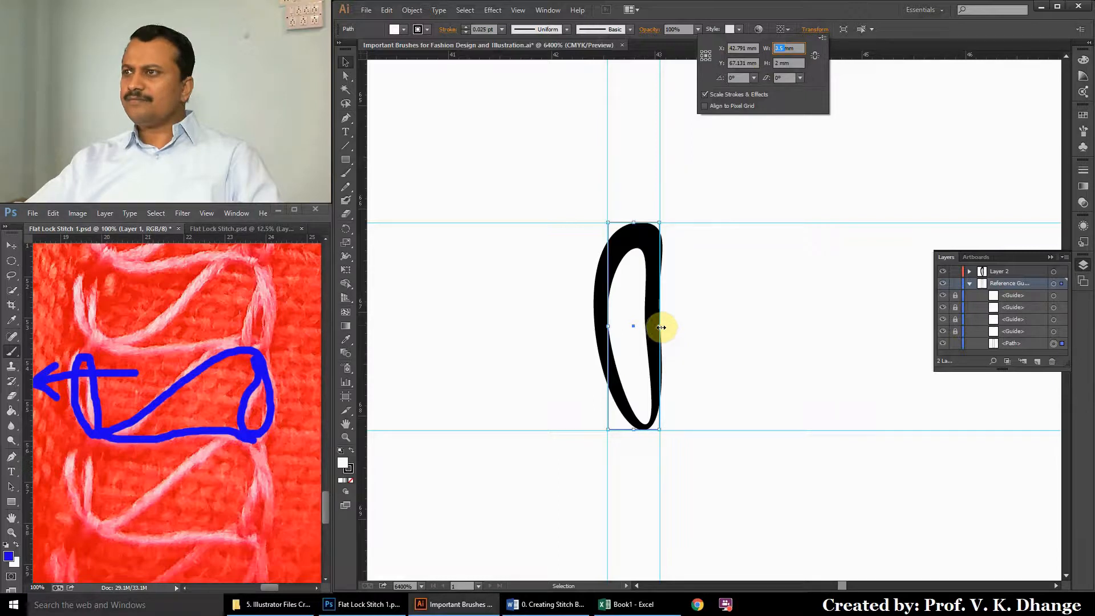
click(783, 49)
drag(783, 48, 764, 48)
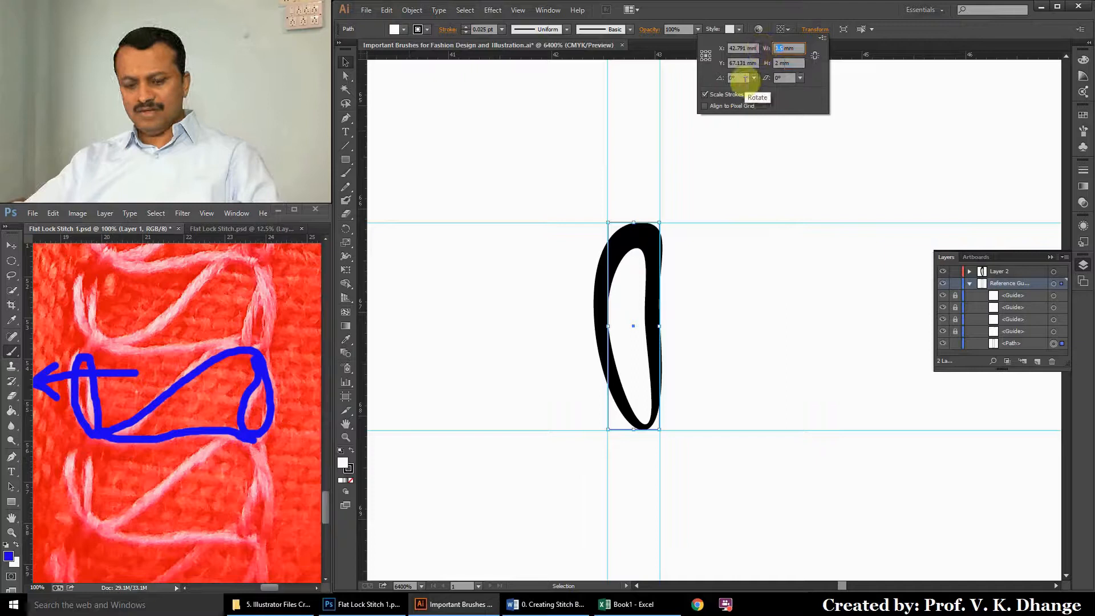
text(4)
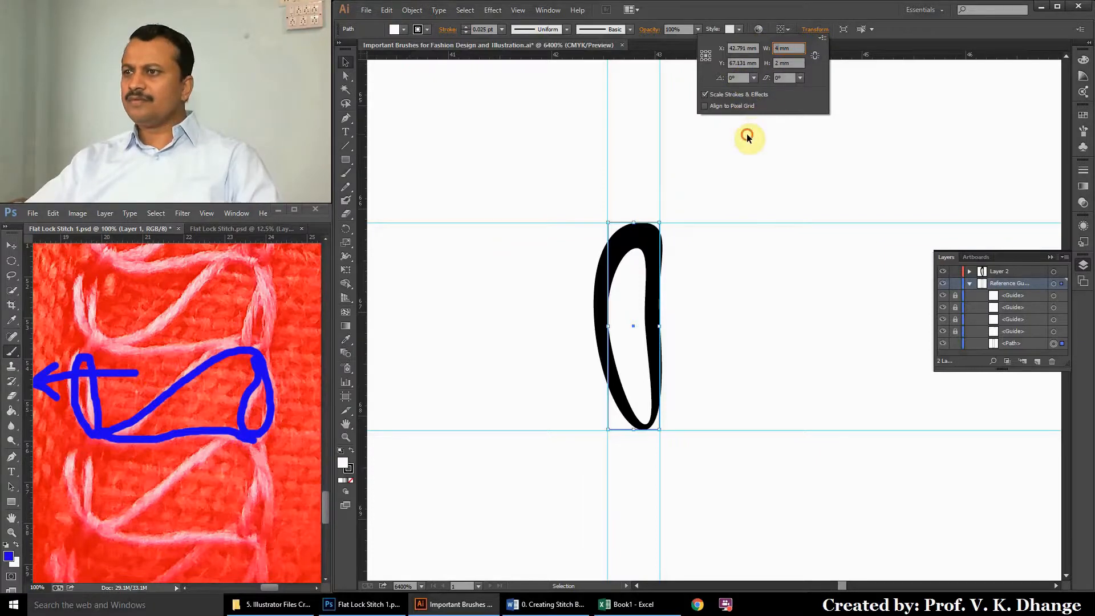
key(Return)
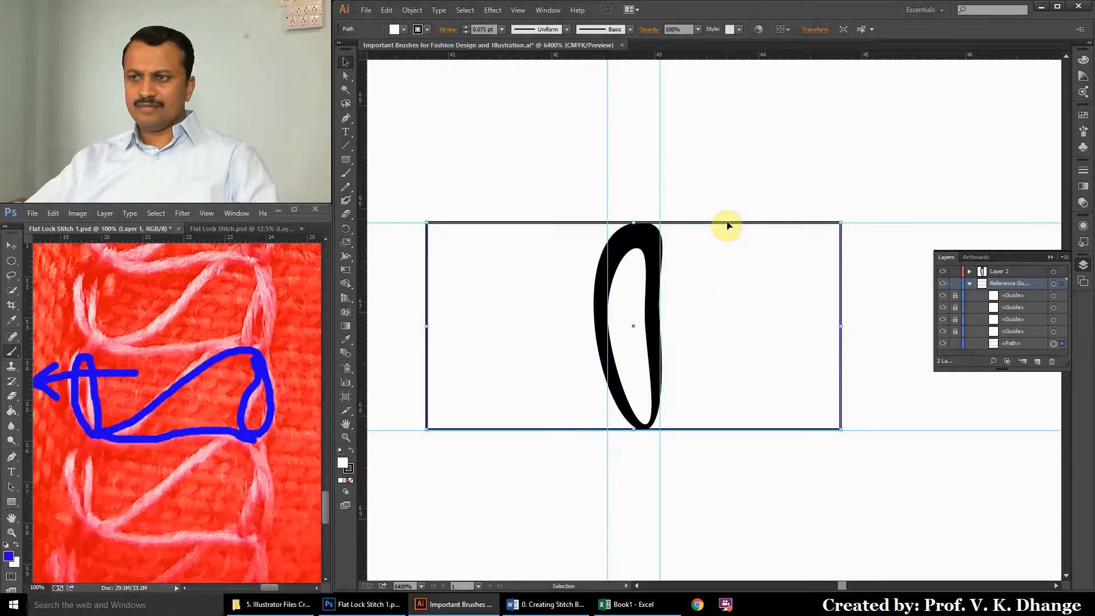
drag(716, 225, 898, 226)
click(804, 175)
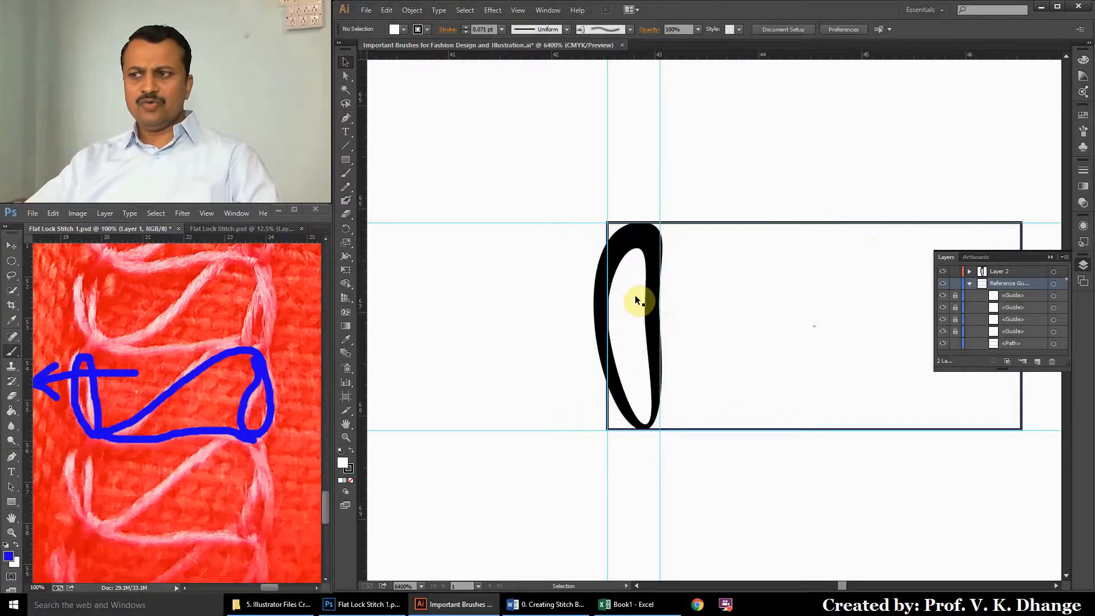
Select the reference rectangle and open its Transform values to examine its width and height.
click(1056, 585)
click(1056, 586)
click(1056, 586)
click(1056, 586)
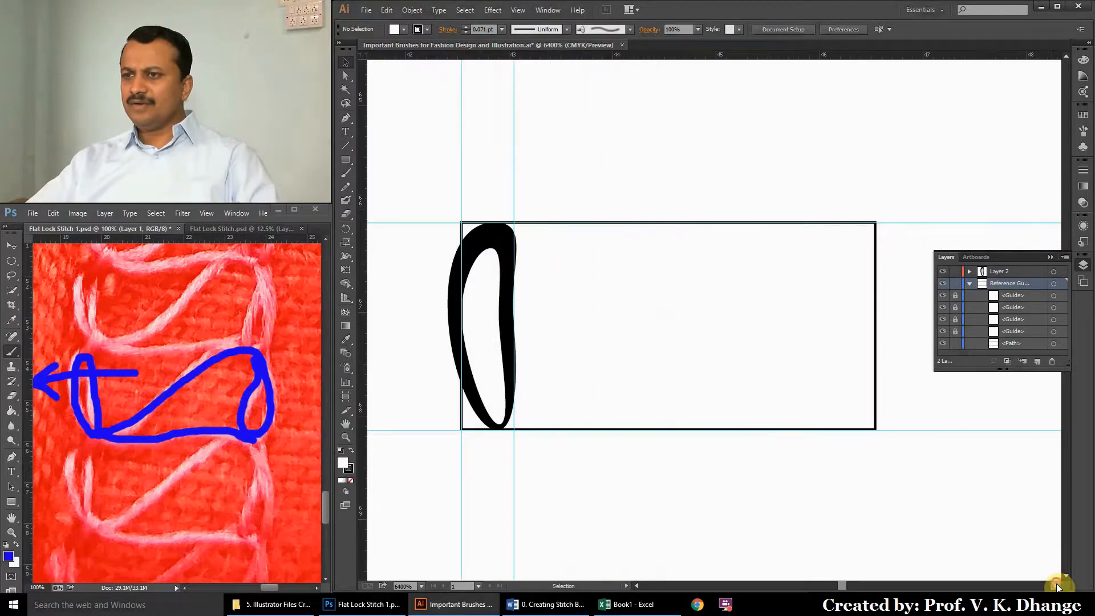
click(1056, 586)
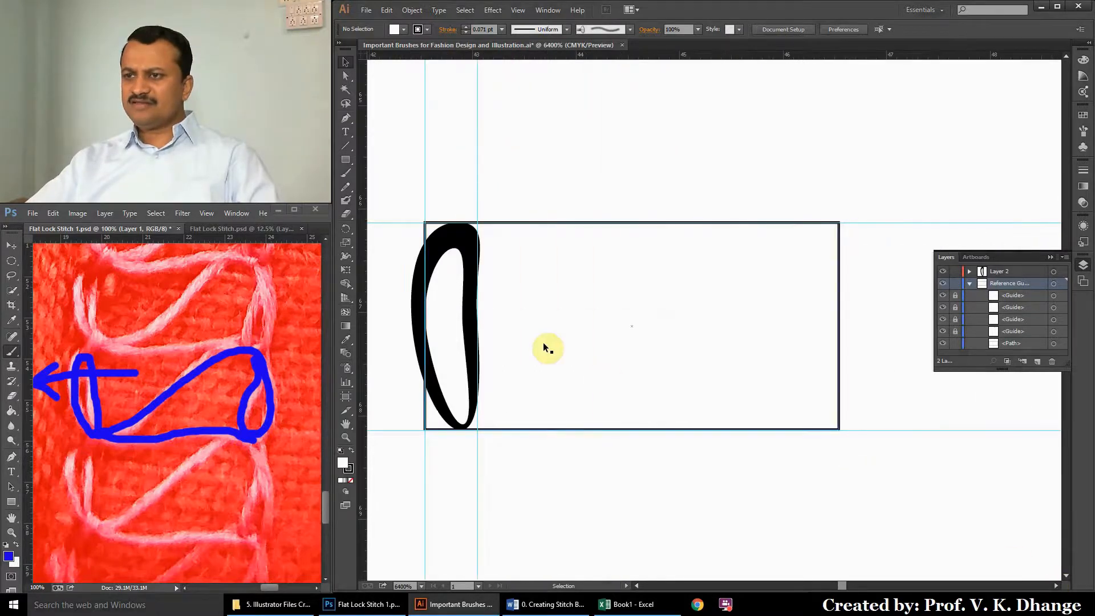
click(760, 224)
click(815, 29)
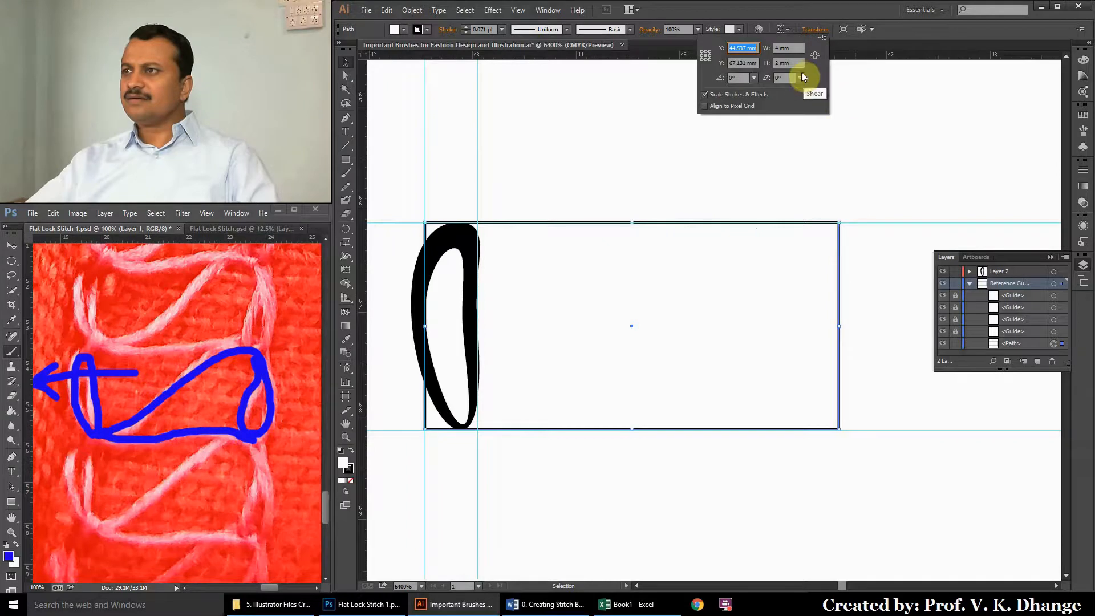
Close the Transform values and add a vertical guide at the right edge of the 4 mm wide reference rectangle.
click(808, 167)
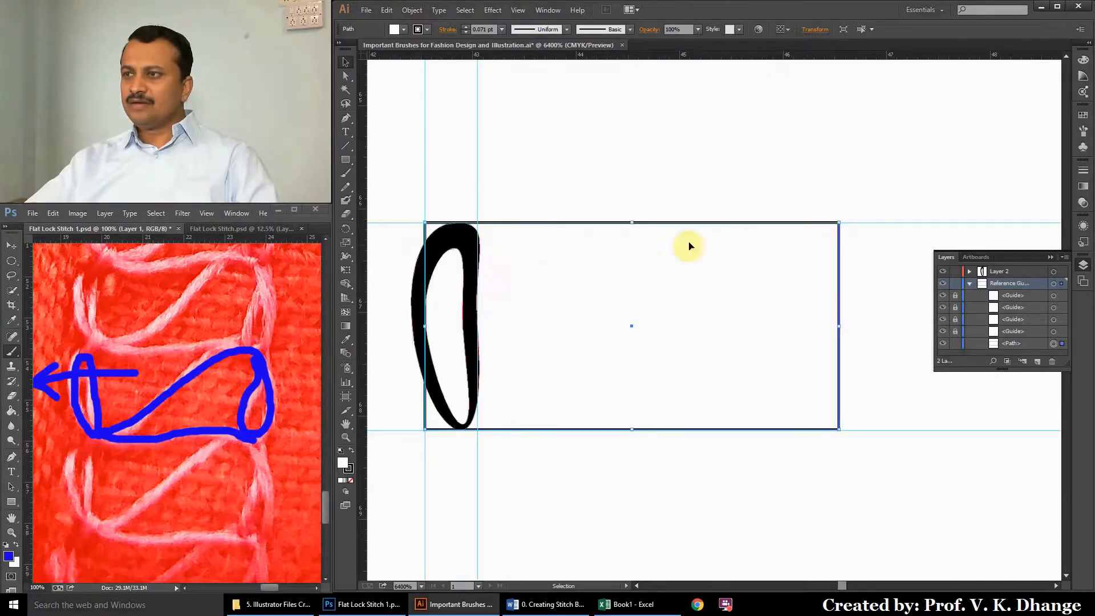
drag(364, 186, 838, 195)
click(879, 183)
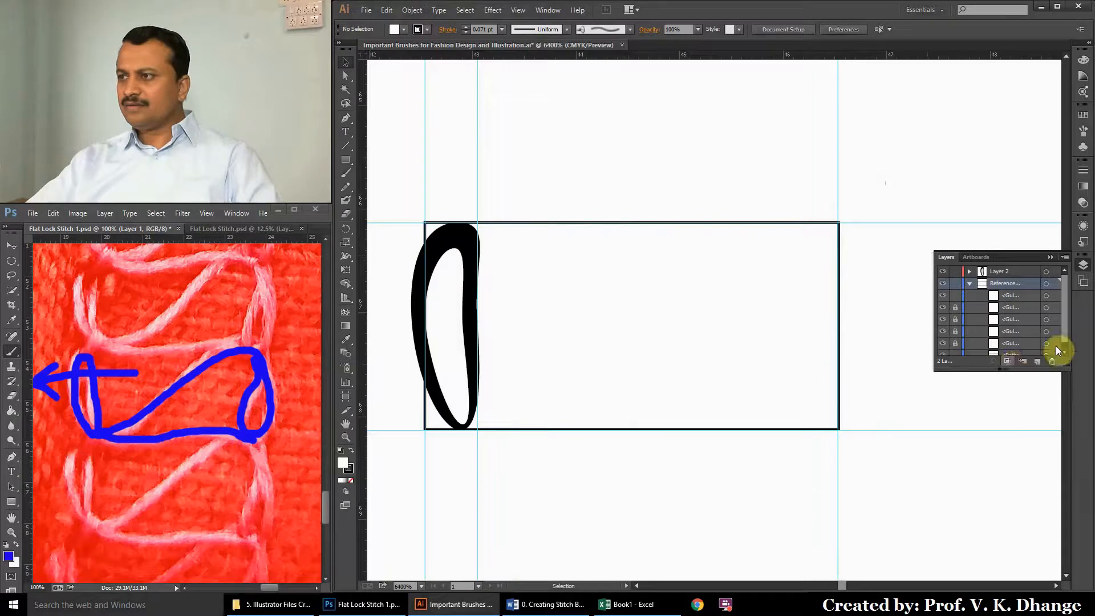
Hide the reference rectangle's path, then lock and collapse the reference guides layer.
drag(1065, 336, 1065, 345)
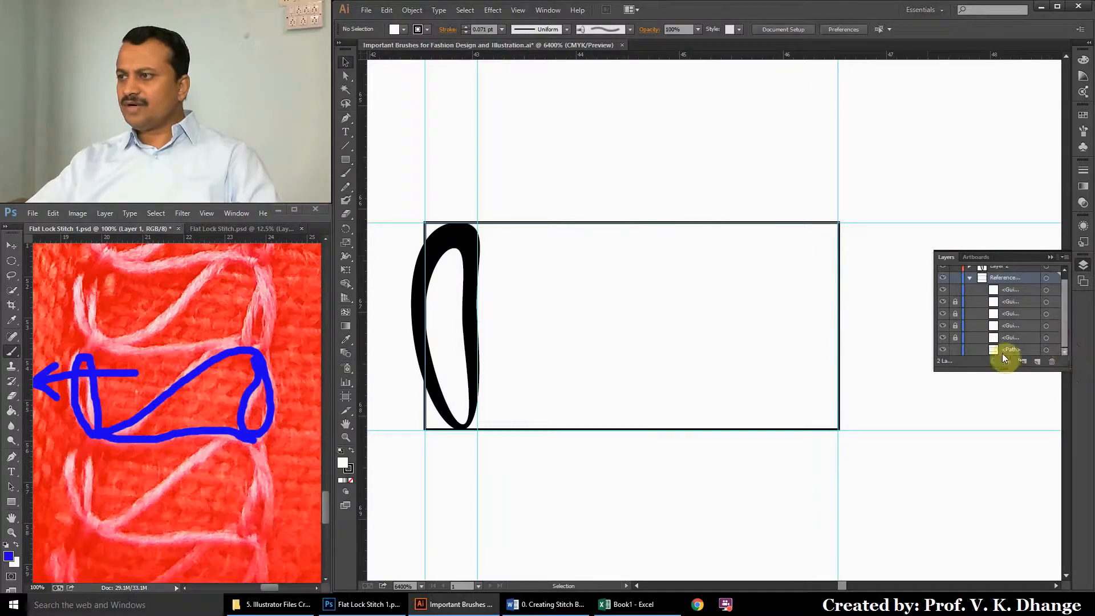
click(942, 350)
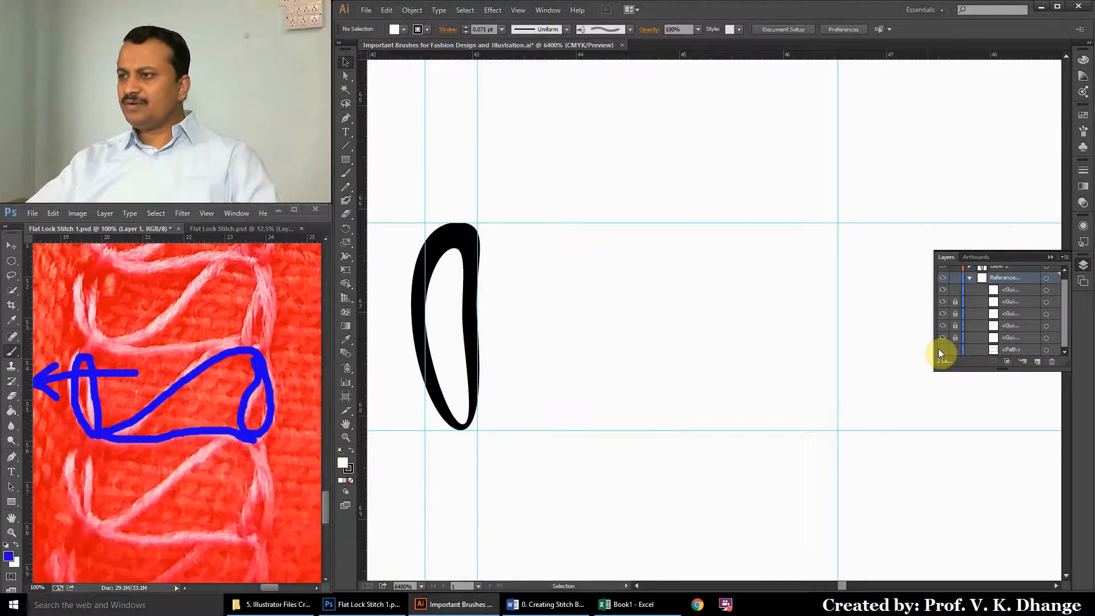
click(956, 277)
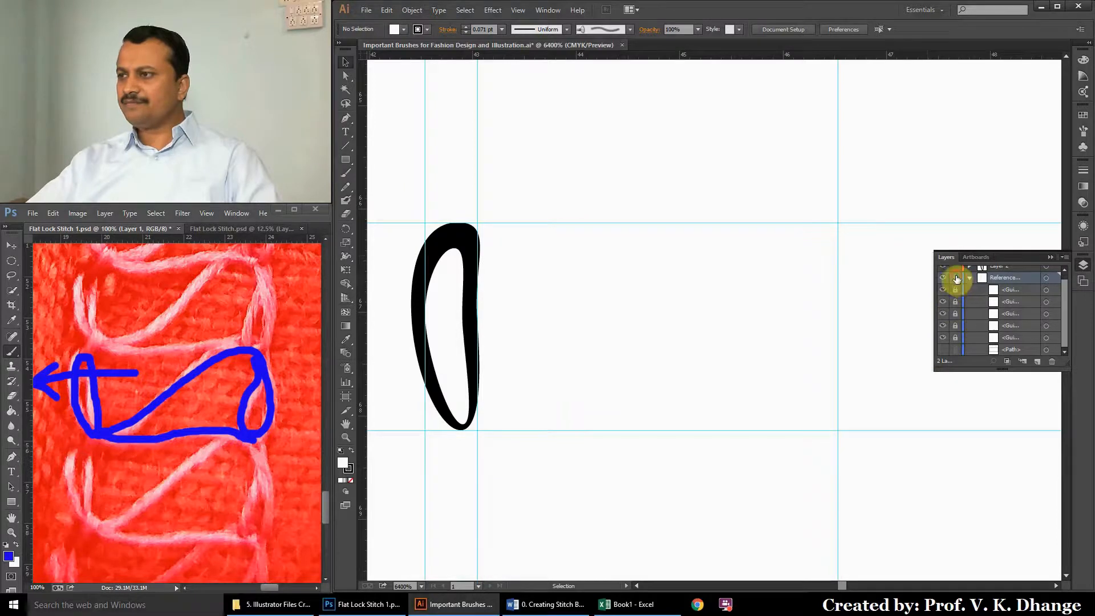
click(970, 278)
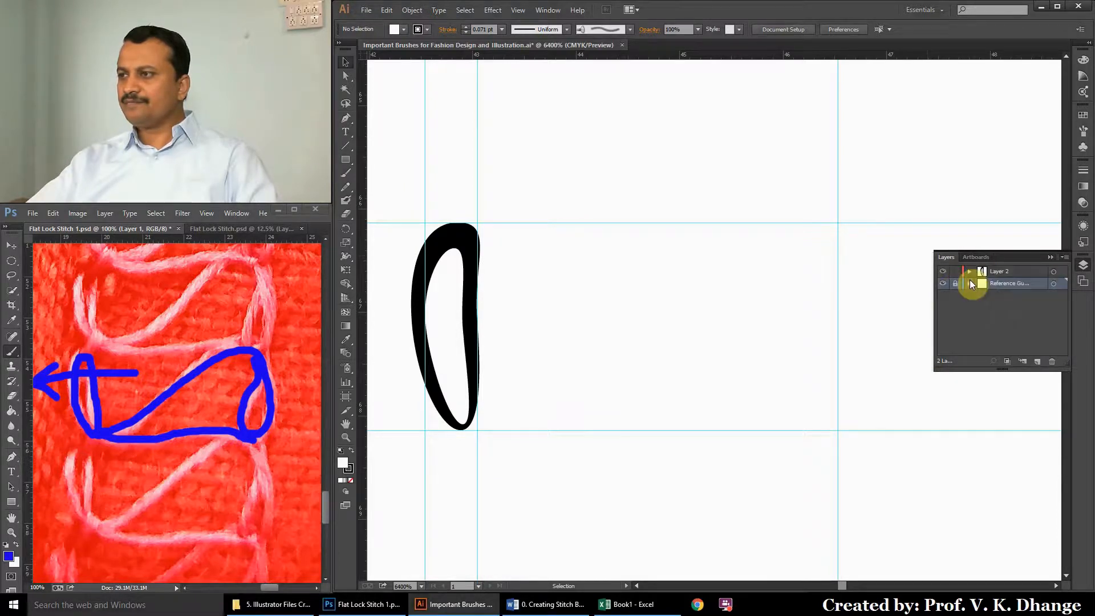
Expand Layer 2, select the thread loop's group and paste a copy of it in front, exactly in place.
click(969, 272)
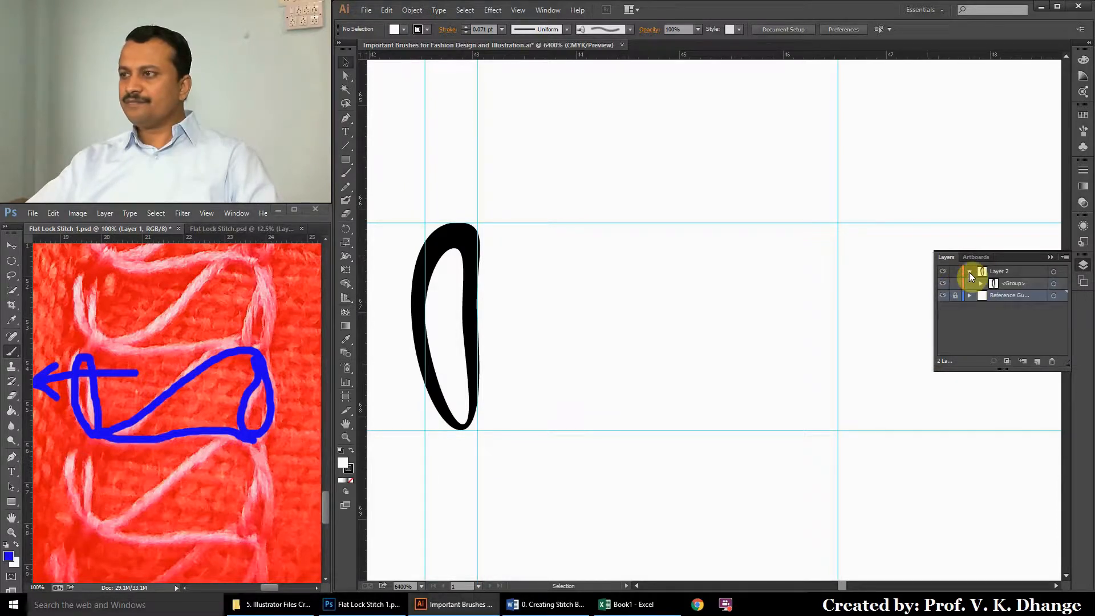
click(467, 243)
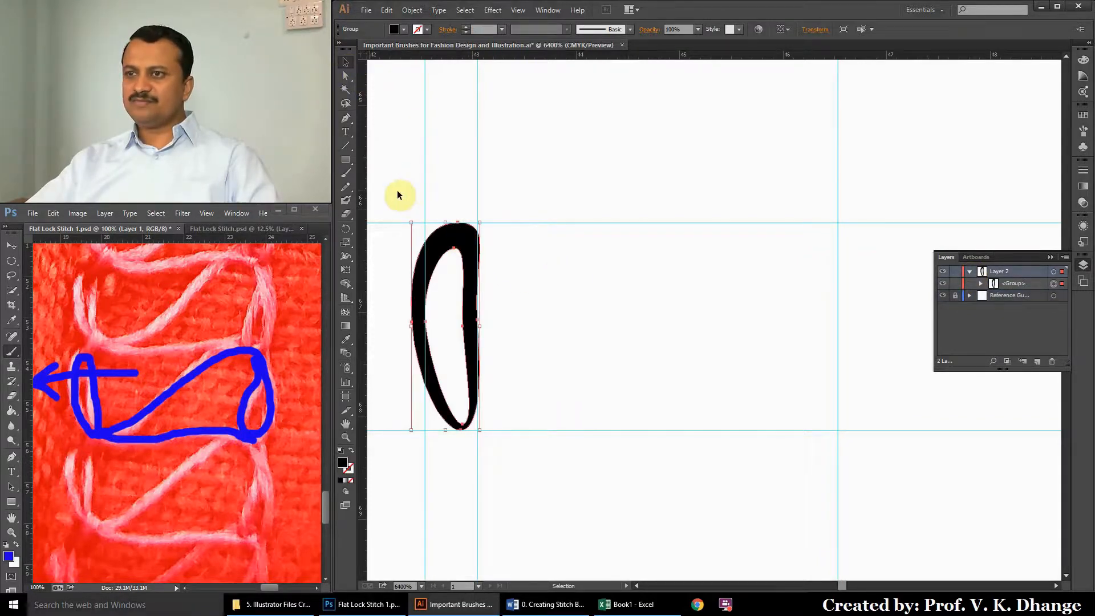
key(a)
key(v)
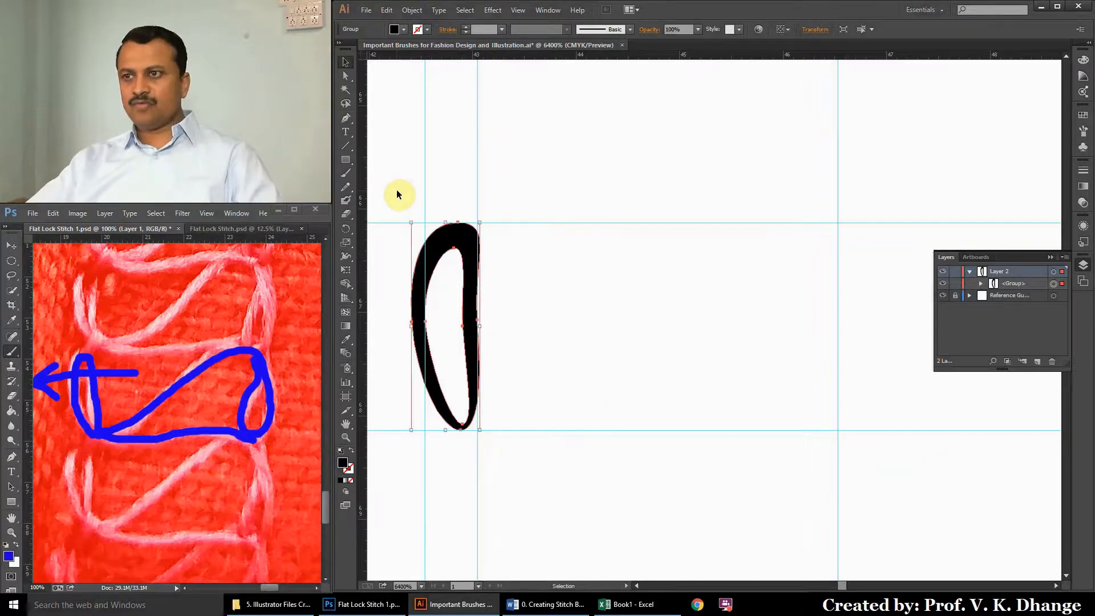
key(a)
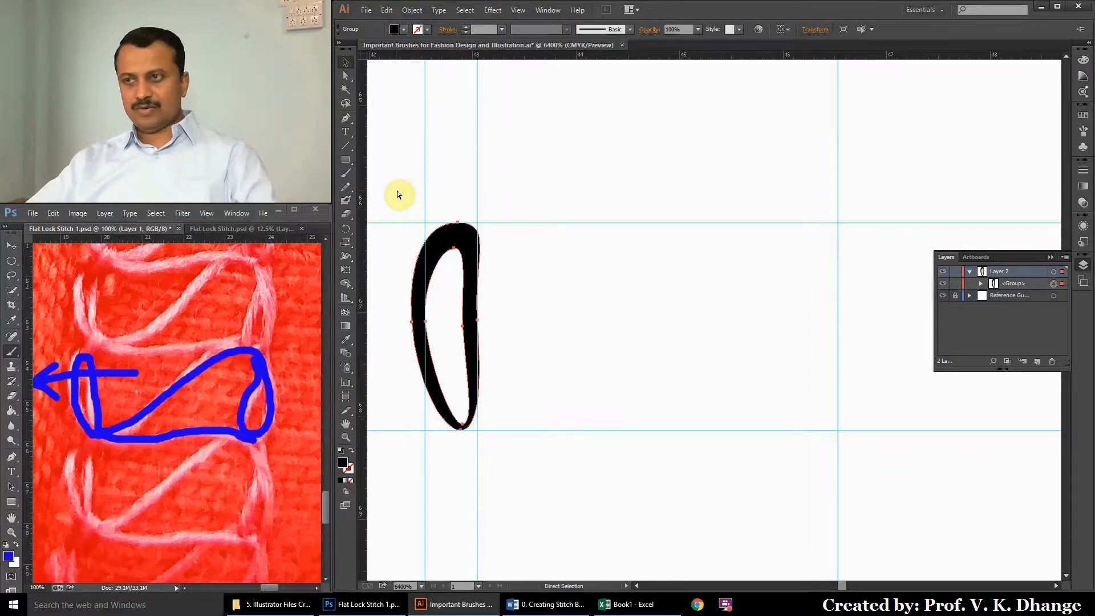
key(ctrl+c)
key(ctrl+f)
key(v)
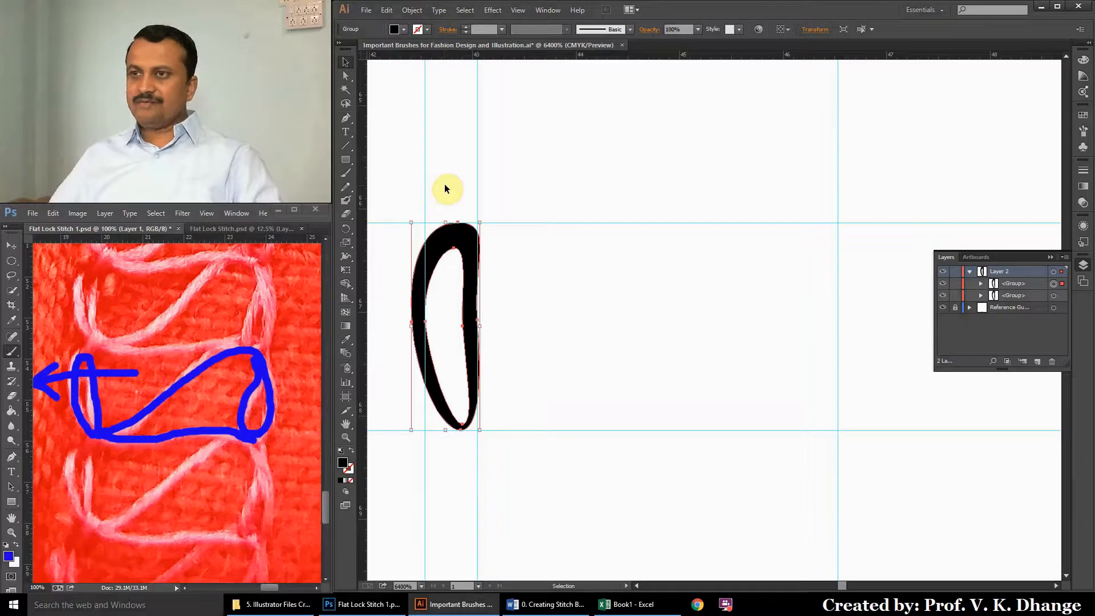
Move the copied loop horizontally to the right until its right edge slightly overlaps the rightmost vertical guide.
key(Right)
key(Right)
key(Right)
key(Right)
key(Right)
key(Right)
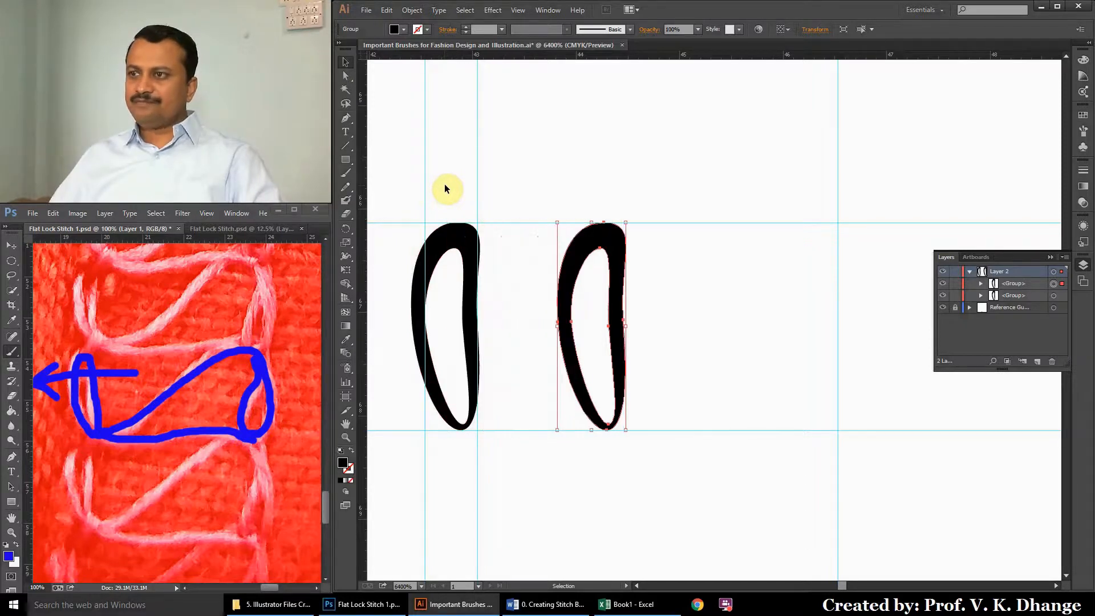
key(Right)
key(Right)
key(Right)
key(Right)
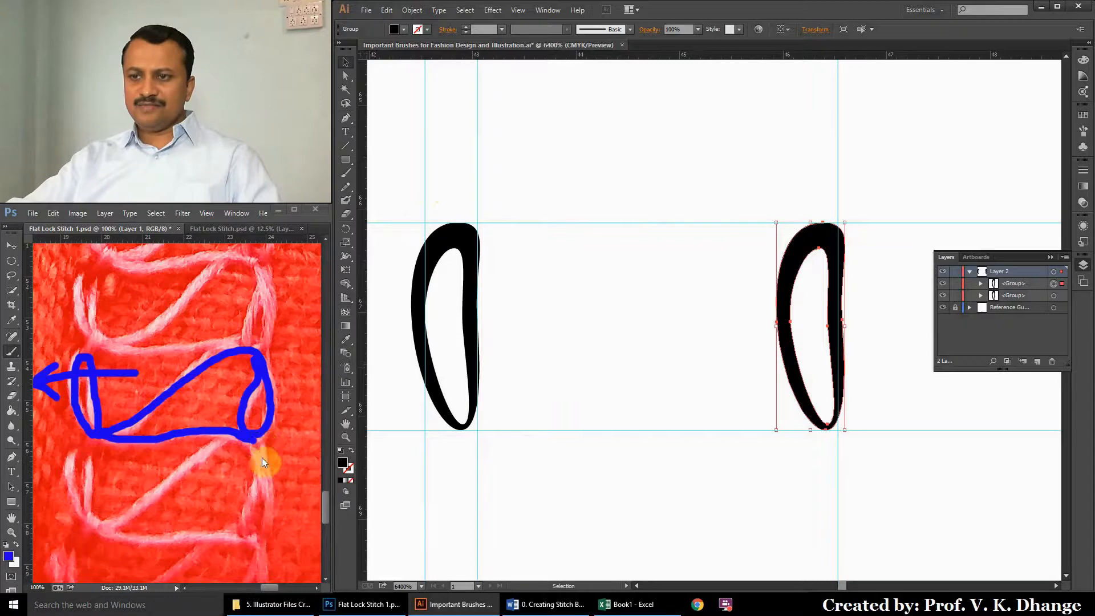
Switch to Photoshop and examine the orientation of the right-hand thread loops along the flat lock stitch photo.
click(326, 504)
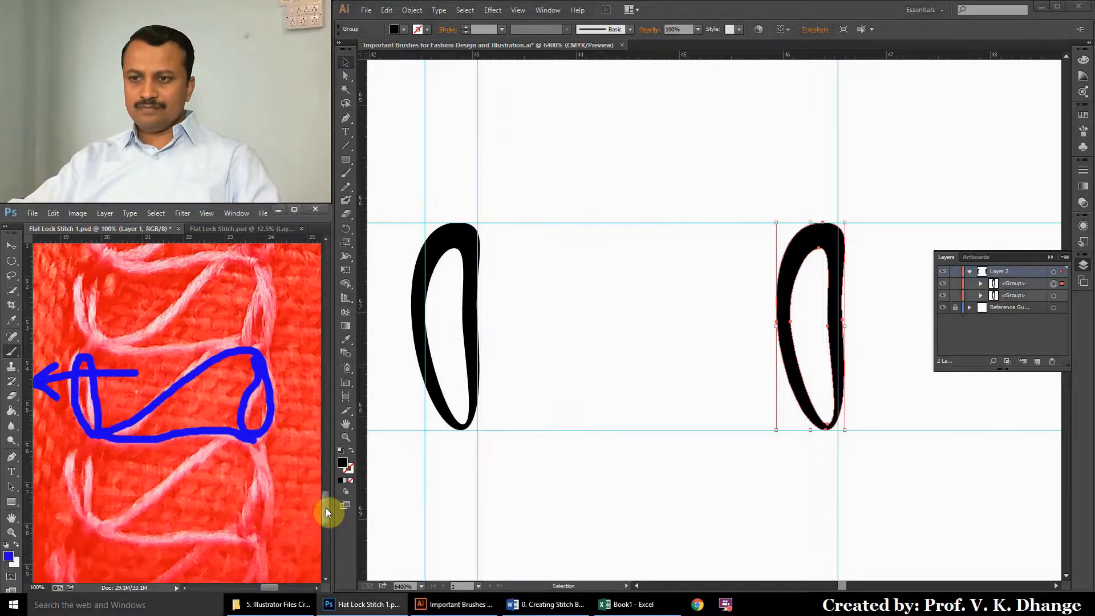
drag(326, 509, 318, 497)
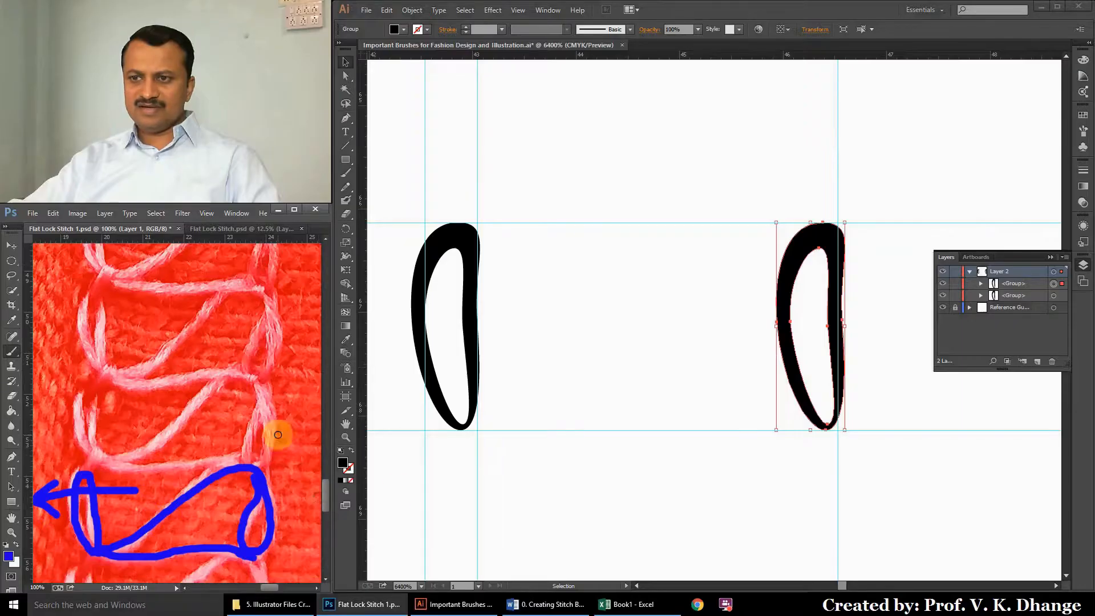
drag(328, 497, 324, 535)
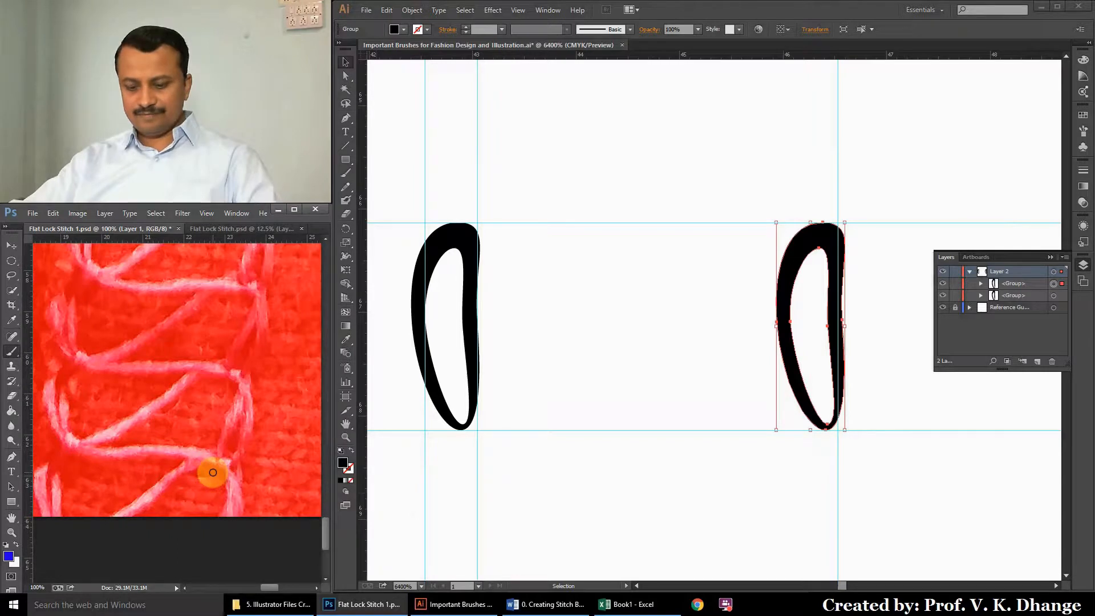
mouse_move(235, 379)
mouse_down()
mouse_move(225, 462)
mouse_move(247, 435)
mouse_move(232, 378)
mouse_up()
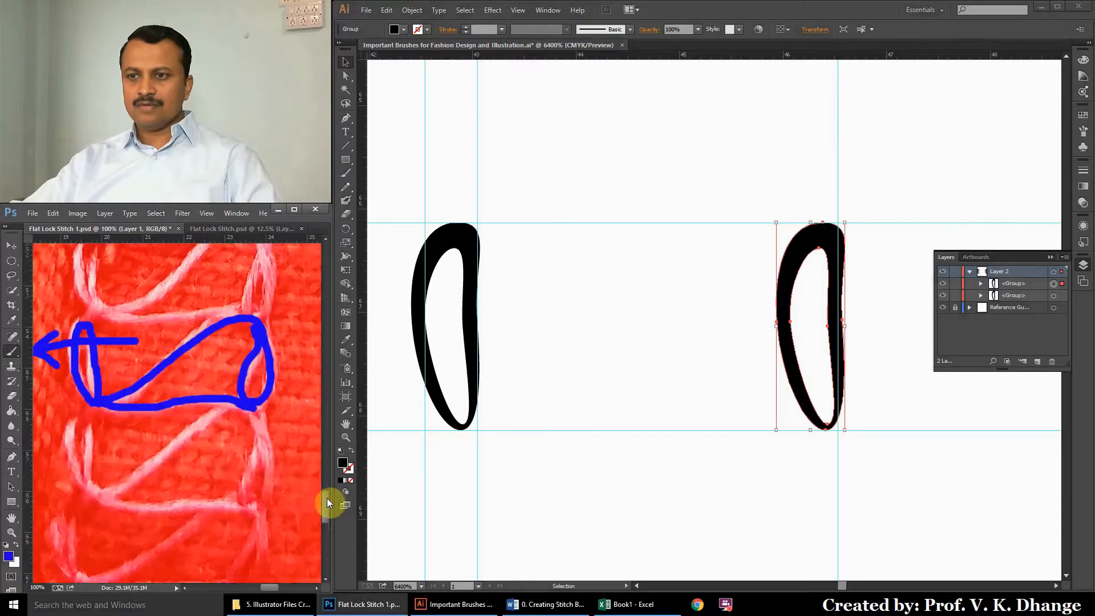
drag(327, 498, 327, 499)
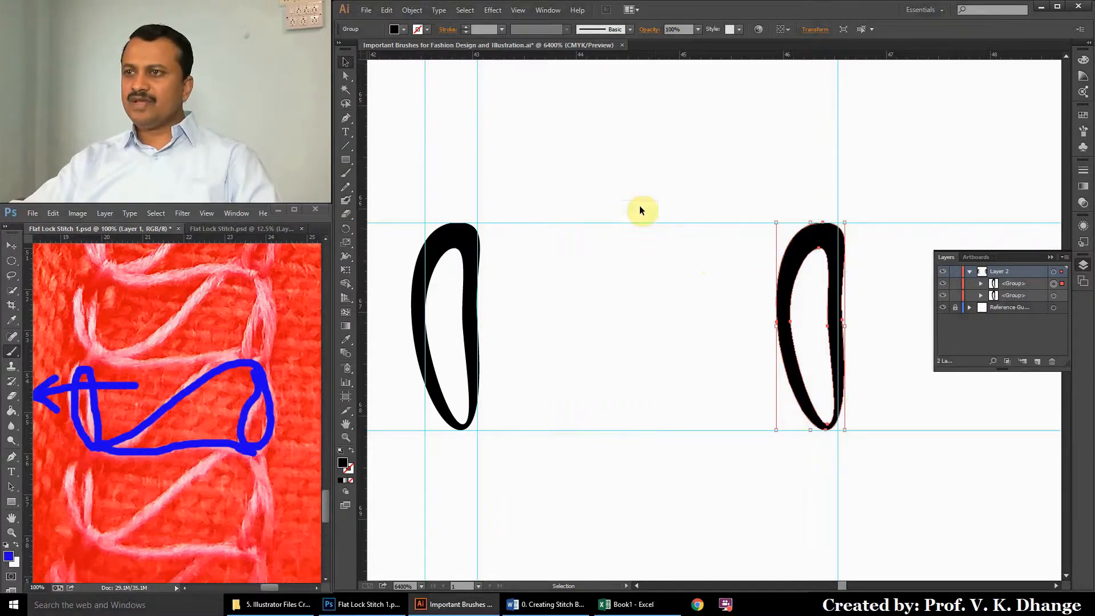
Return to Illustrator and reflect the copied loop across the horizontal axis, previewing the vertical axis before applying.
click(412, 10)
mouse_move(422, 26)
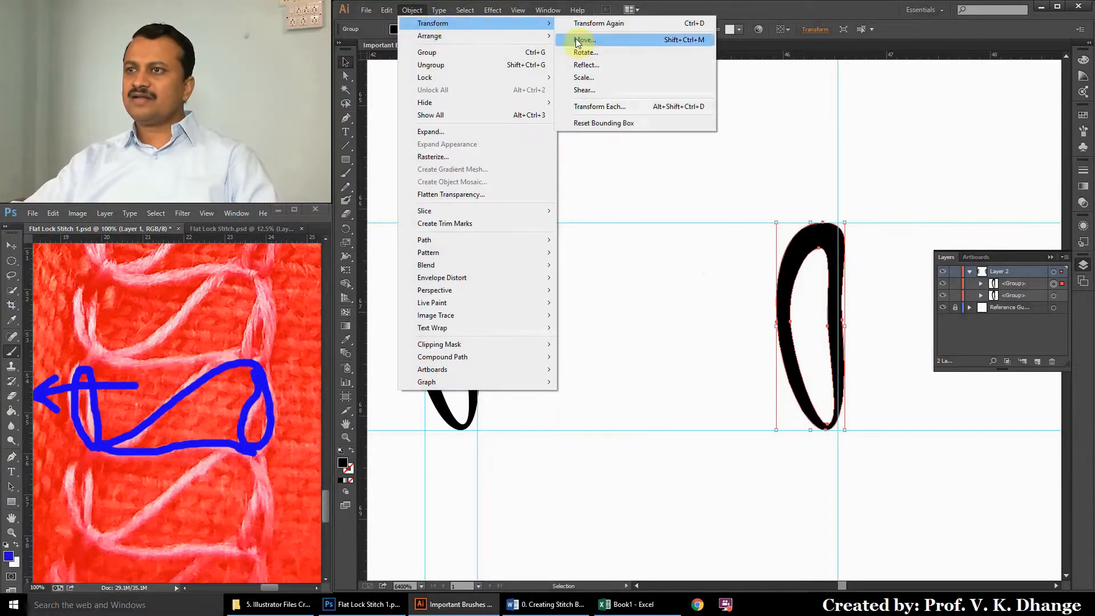
click(603, 67)
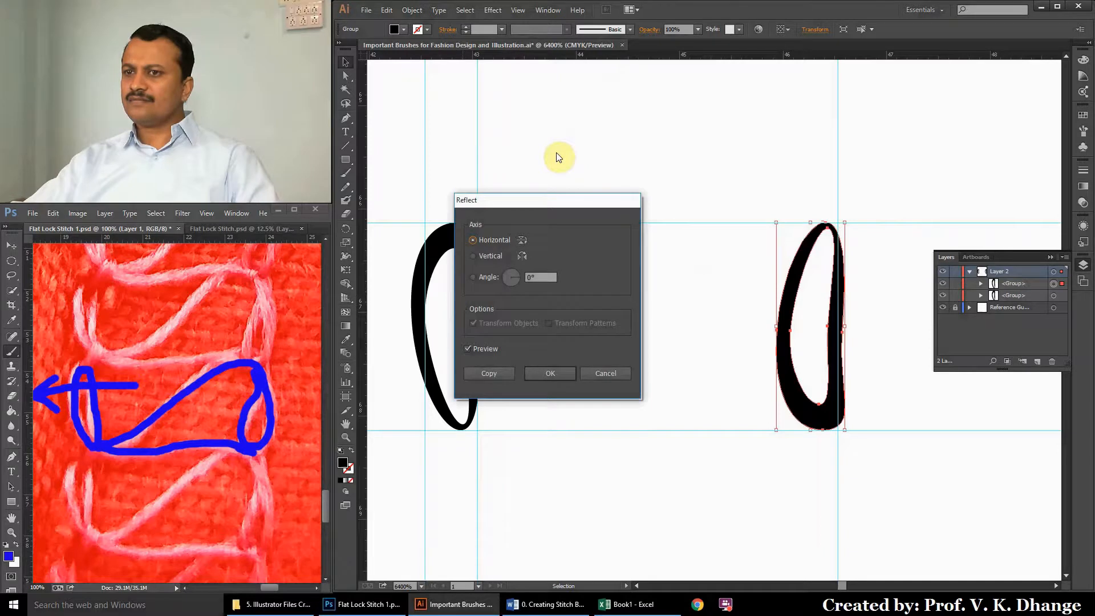
click(482, 255)
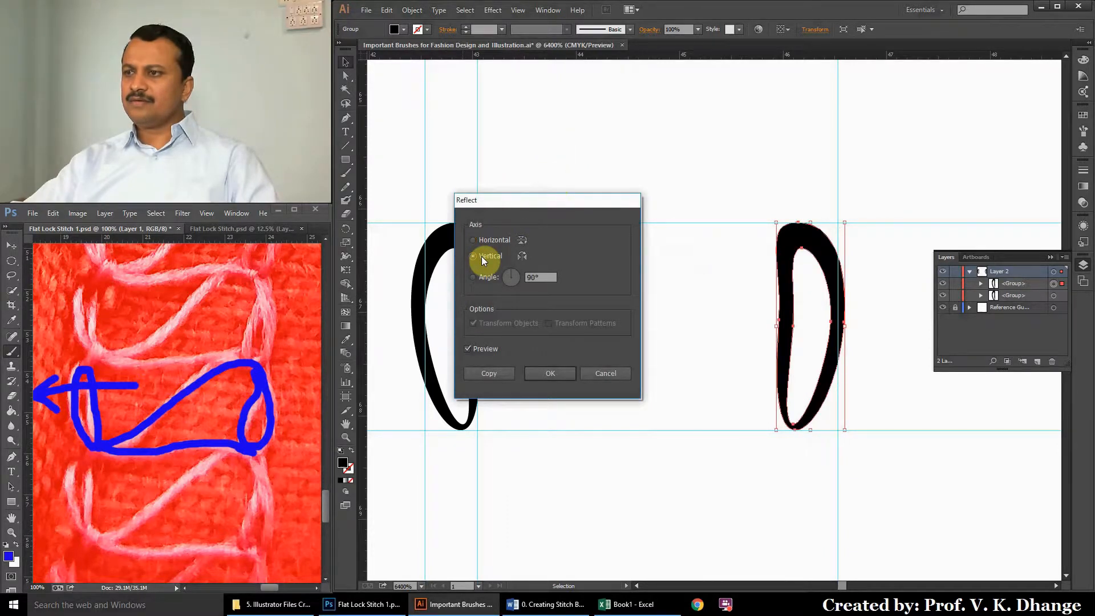
click(488, 241)
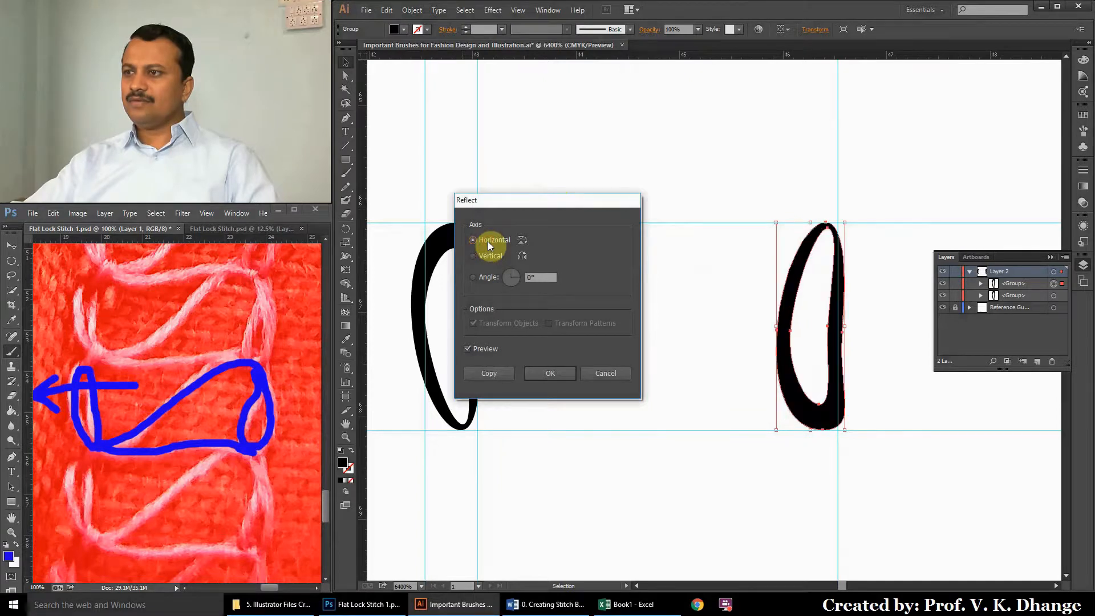
click(551, 376)
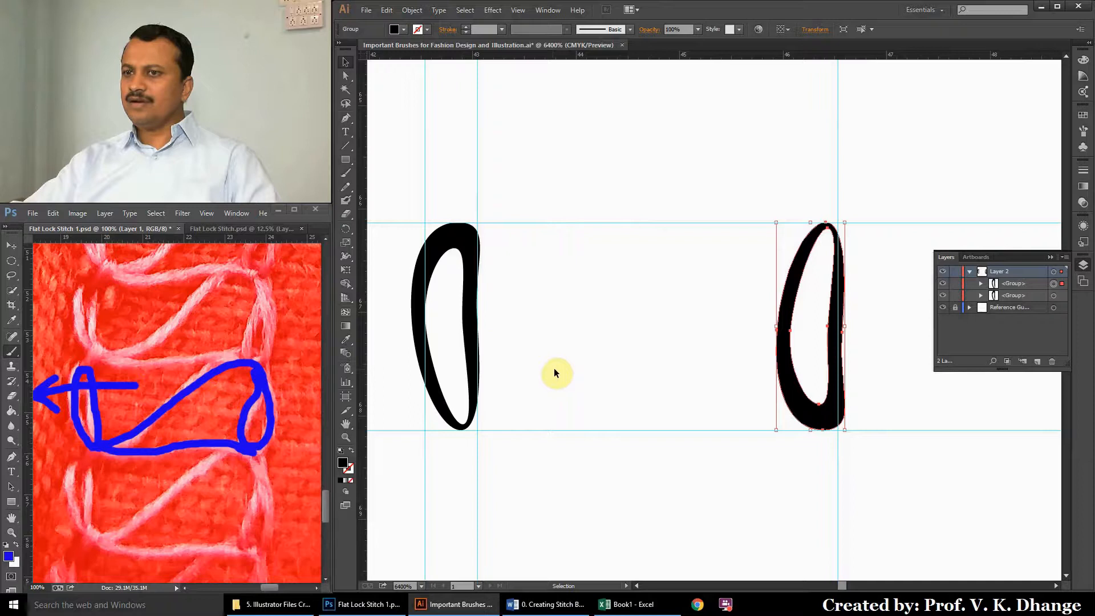
Reflect the copied loop across the vertical axis as well, then deselect it.
click(412, 10)
mouse_move(433, 26)
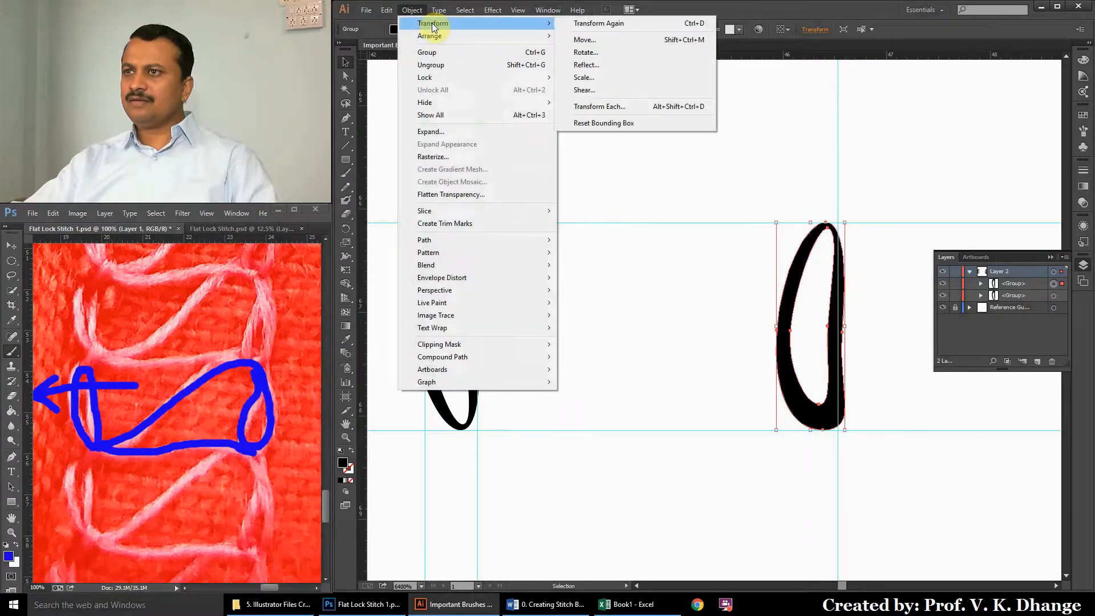
click(584, 65)
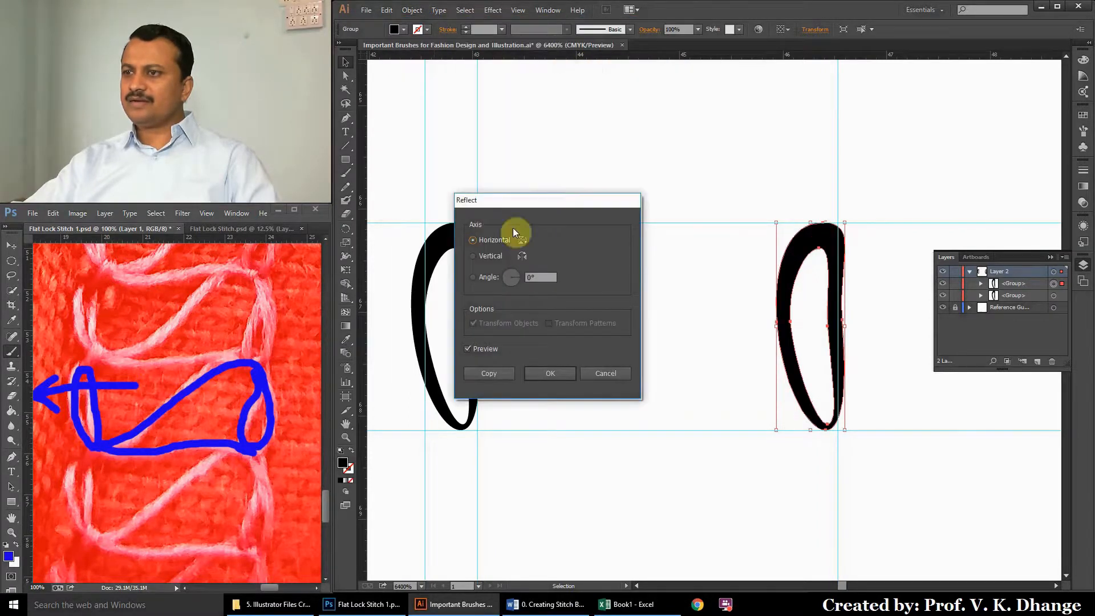
click(488, 256)
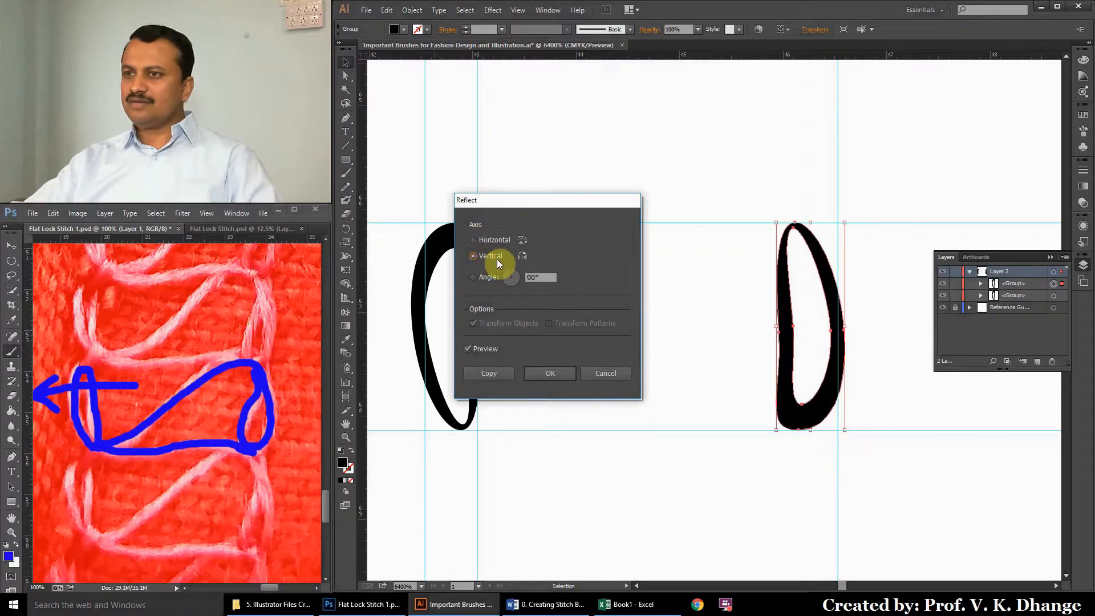
click(549, 371)
click(572, 183)
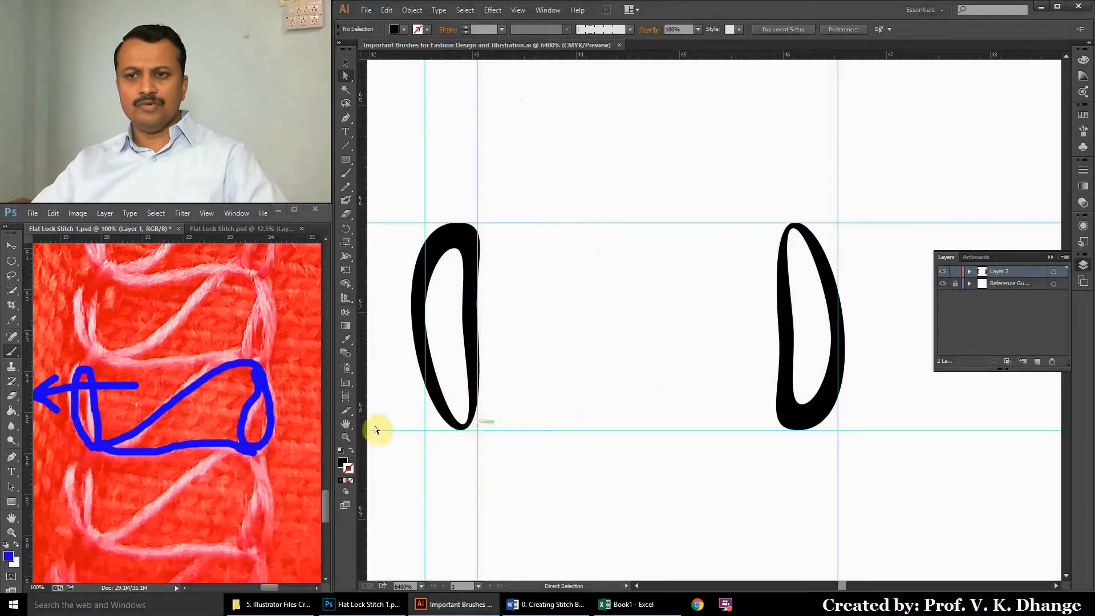
Switch to Photoshop and paint over the traced stitch's lower thread and its diagonal thread with the blue brush.
click(142, 208)
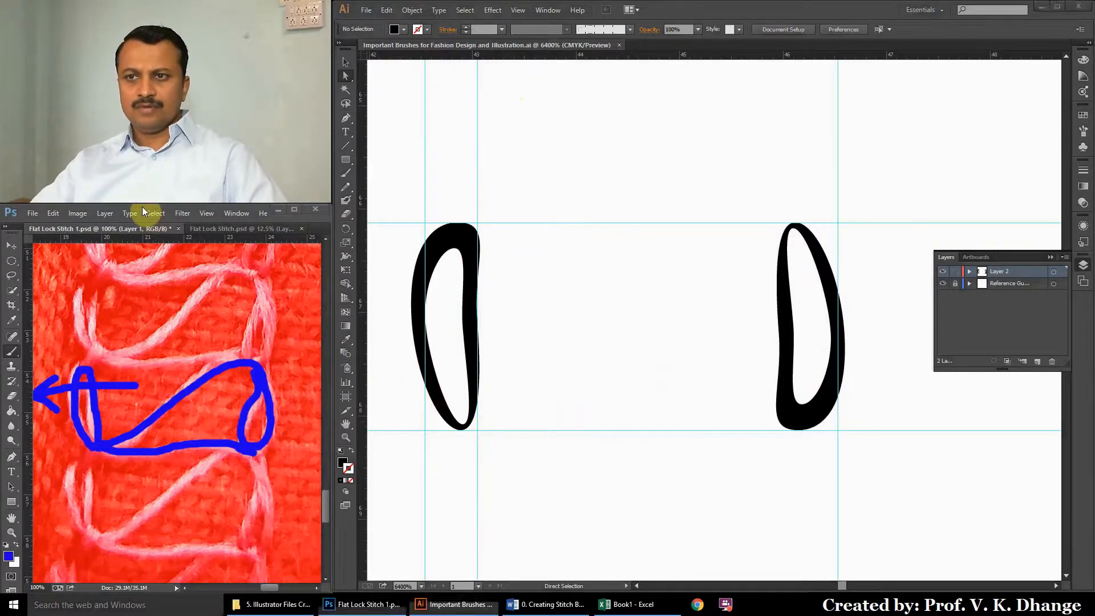
drag(96, 448, 228, 443)
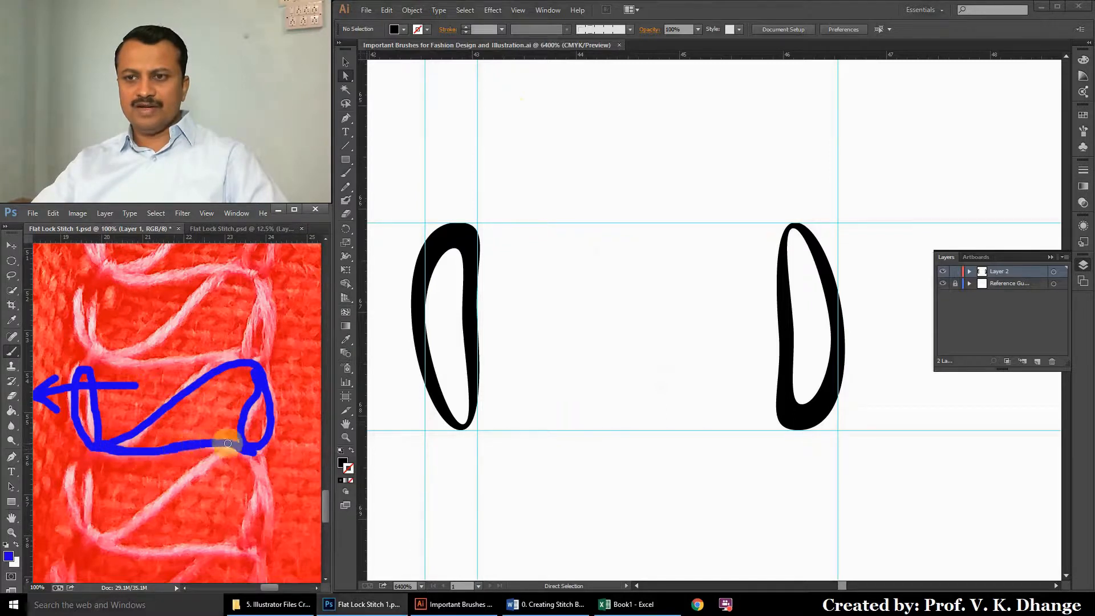
mouse_move(119, 442)
mouse_down()
mouse_move(215, 379)
mouse_move(260, 365)
mouse_move(268, 376)
mouse_up()
Back in Illustrator, draw a straight horizontal Pen path joining the lower ends of both loops and apply a solid black stroke.
click(680, 13)
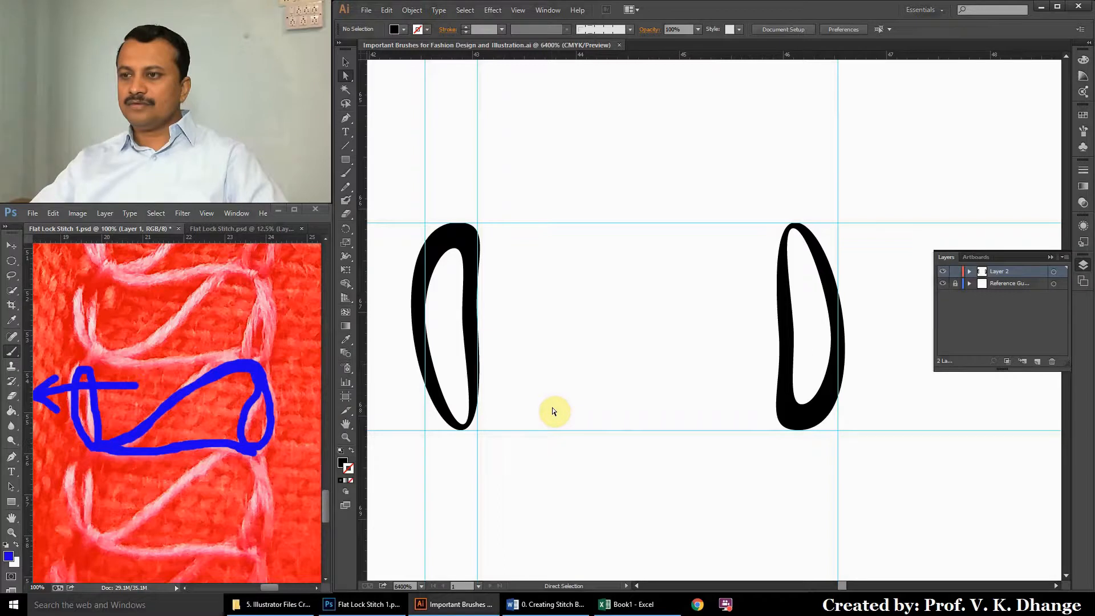
click(345, 118)
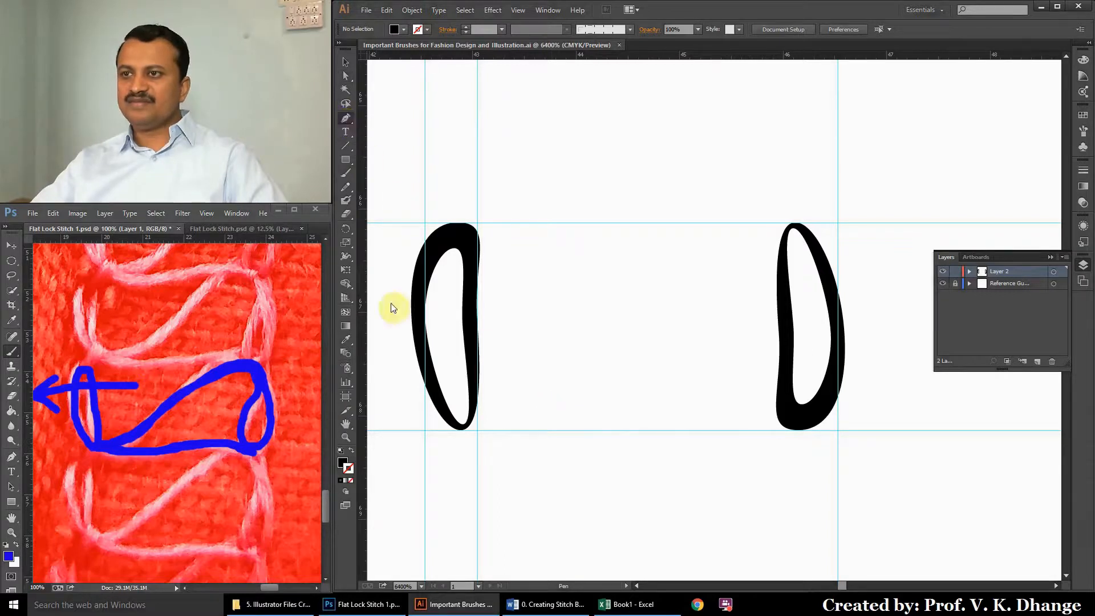
click(446, 415)
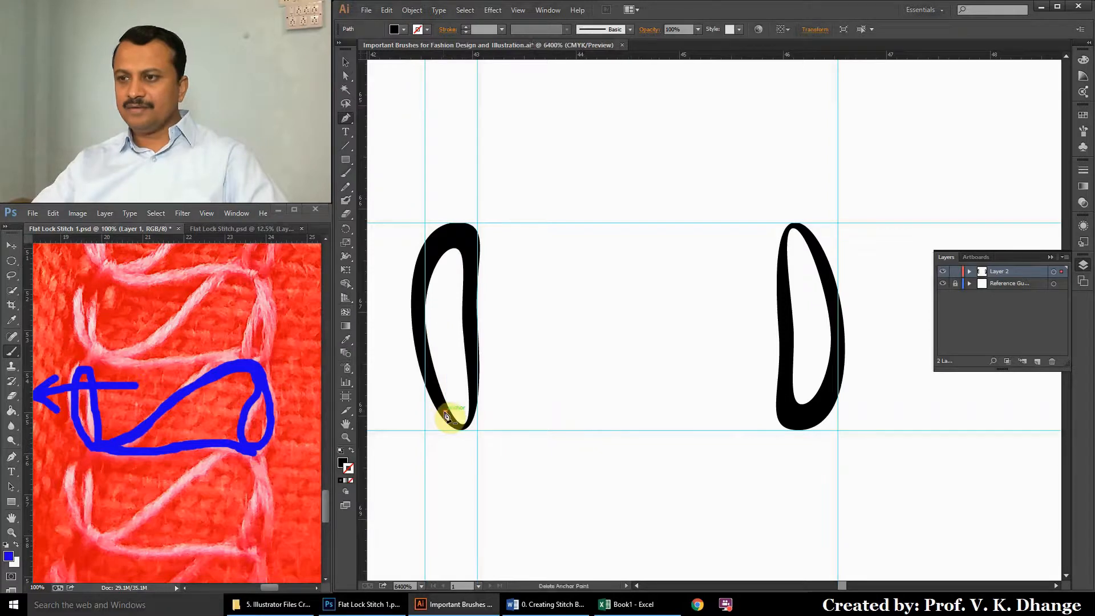
click(817, 412)
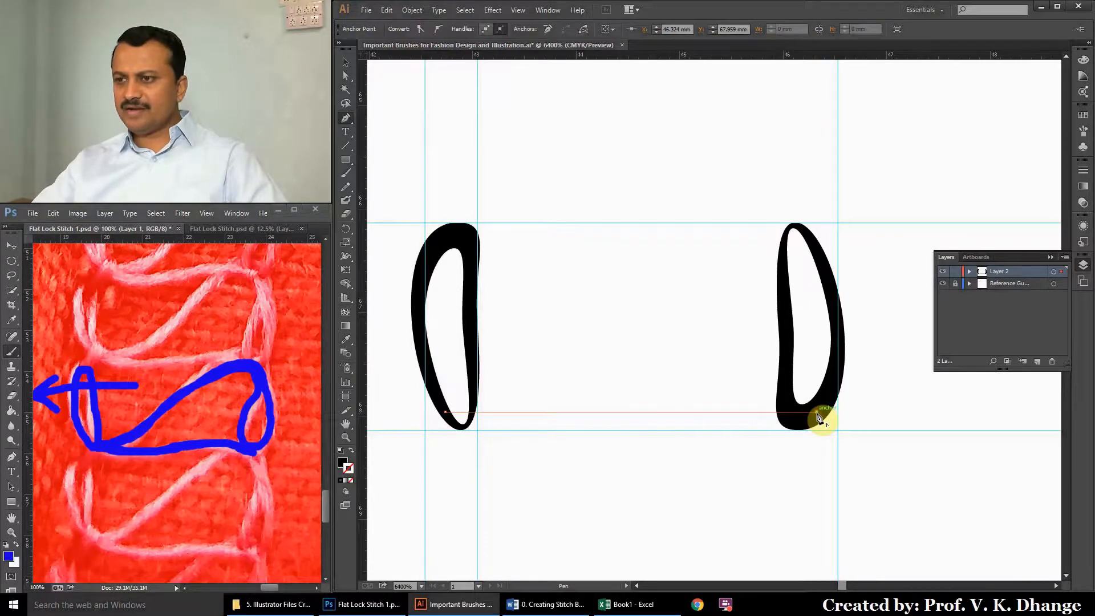
click(347, 63)
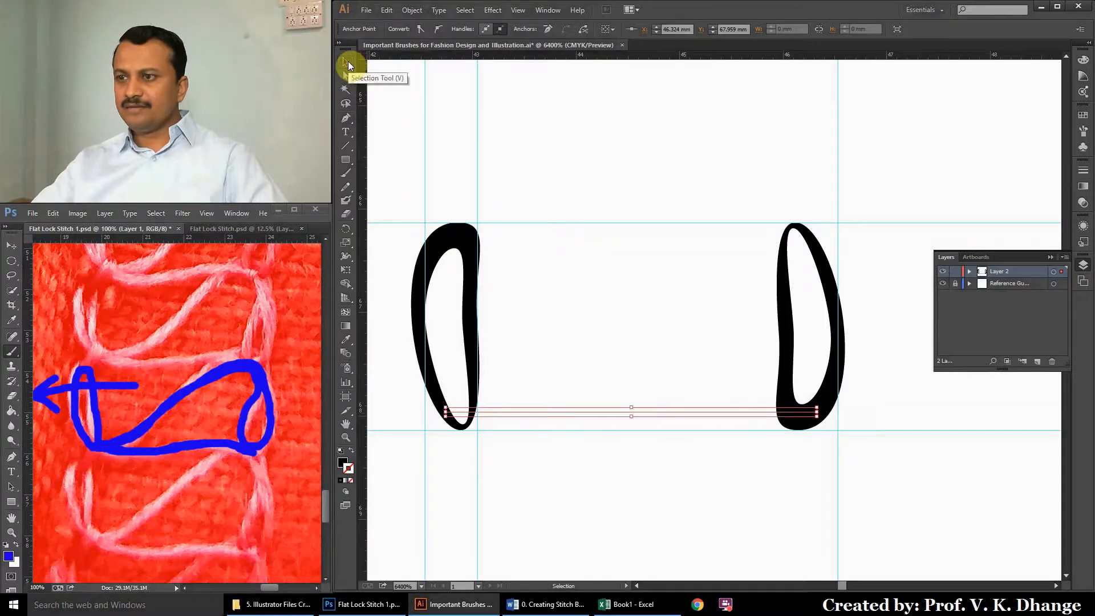
click(341, 480)
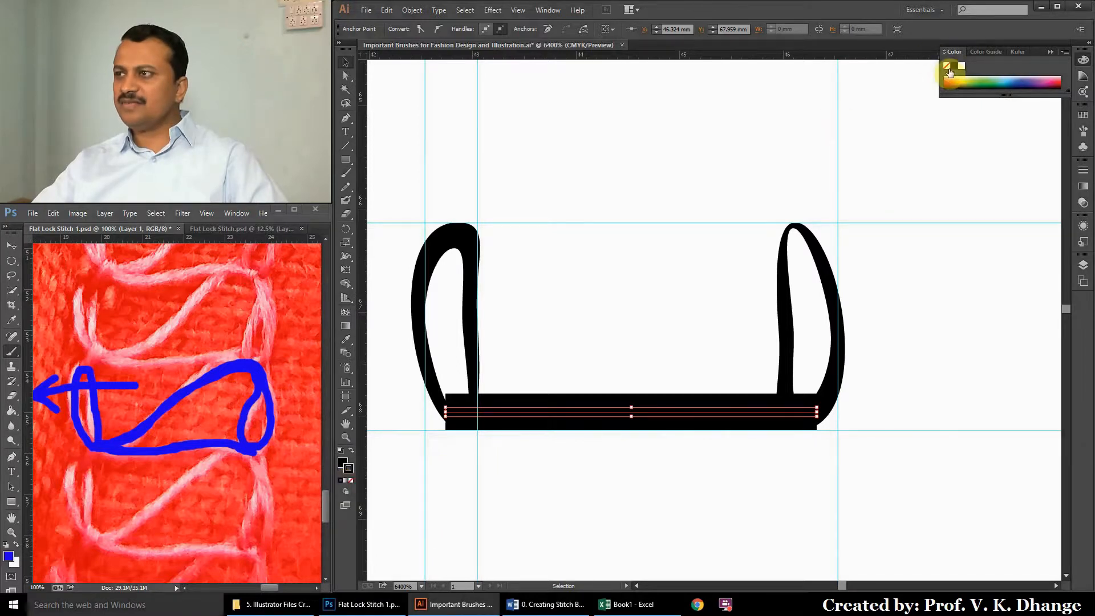
Remove the fill from the connecting thread path, set its stroke to 0.25 pt with a round cap, and deselect it.
click(349, 471)
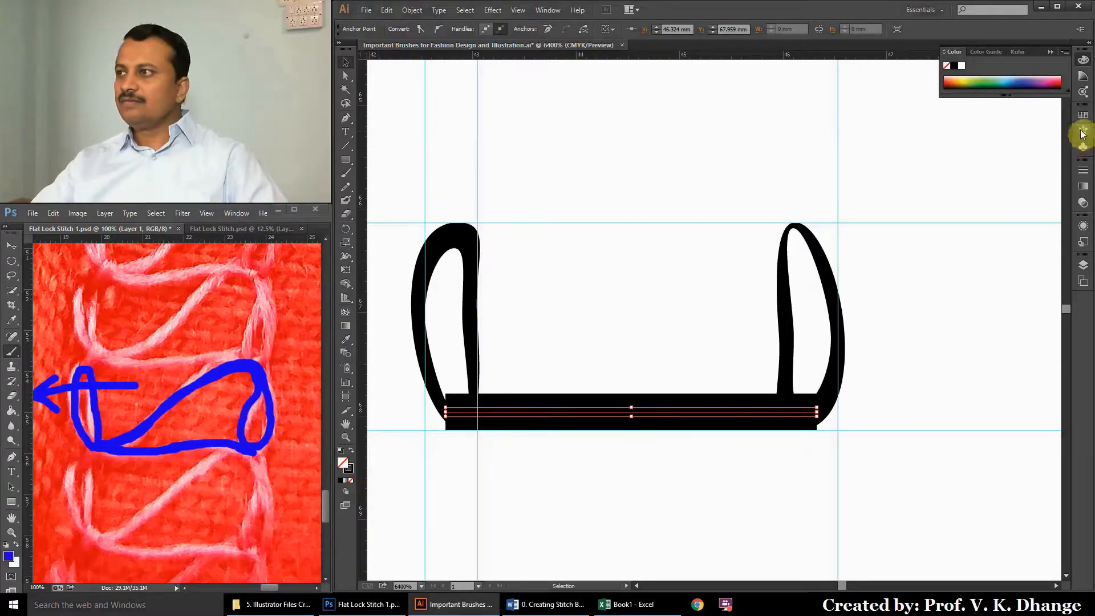
click(1083, 171)
click(1022, 177)
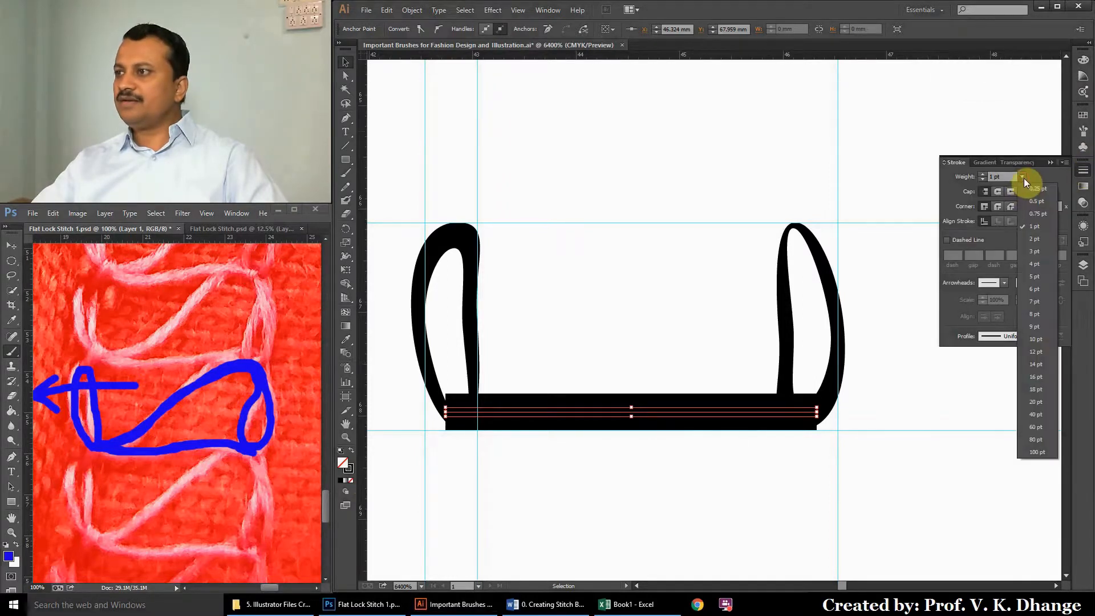
click(1031, 186)
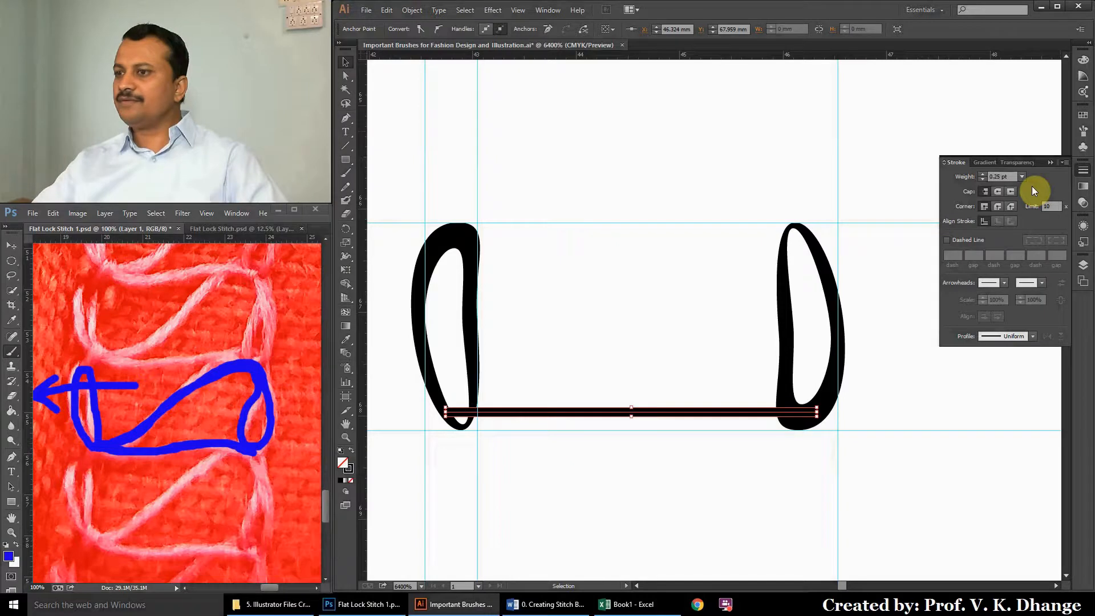
click(998, 192)
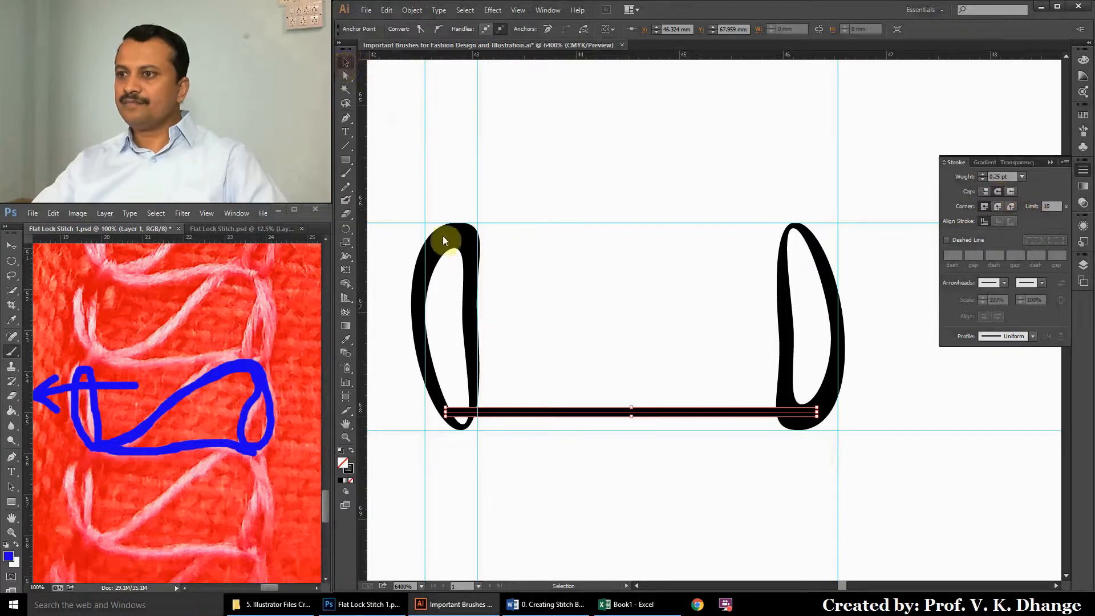
click(609, 463)
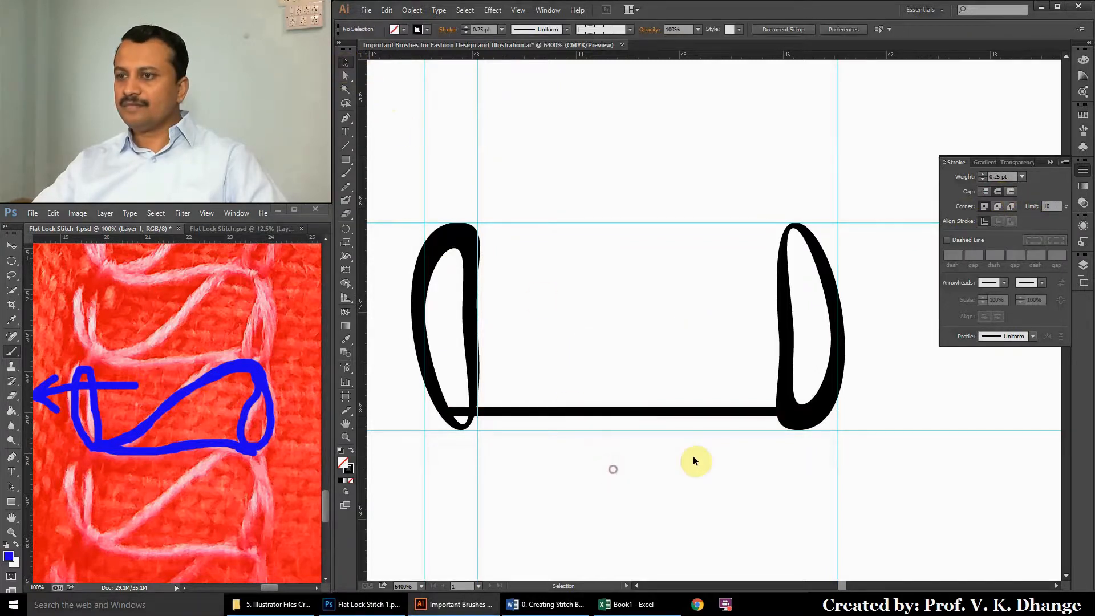
Add an anchor point right of centre on the connecting thread, raise it, and convert it to a smooth point.
click(691, 413)
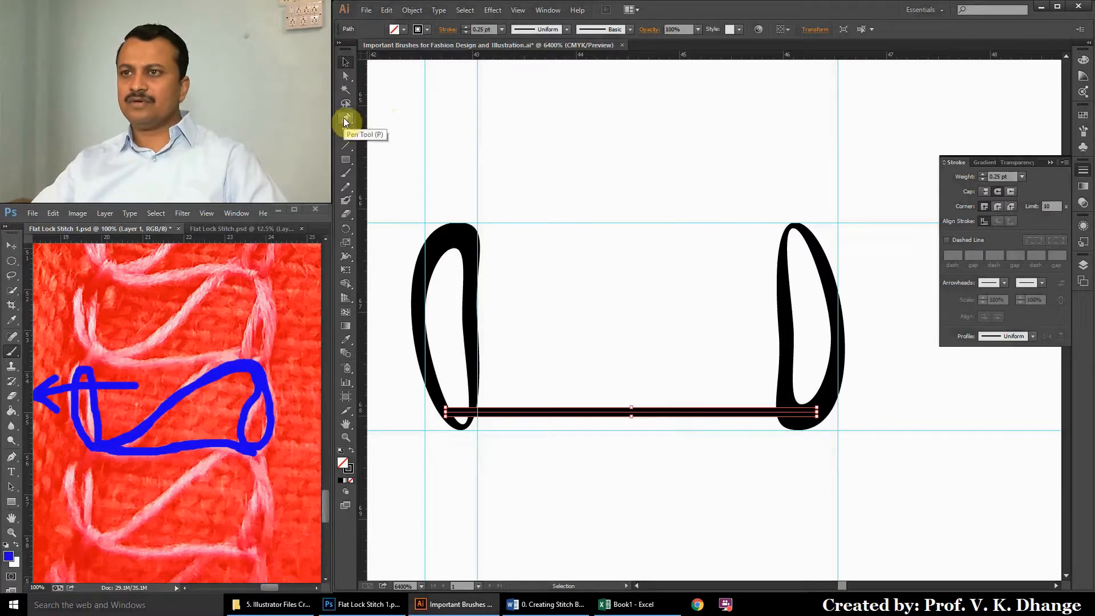
drag(343, 117, 402, 133)
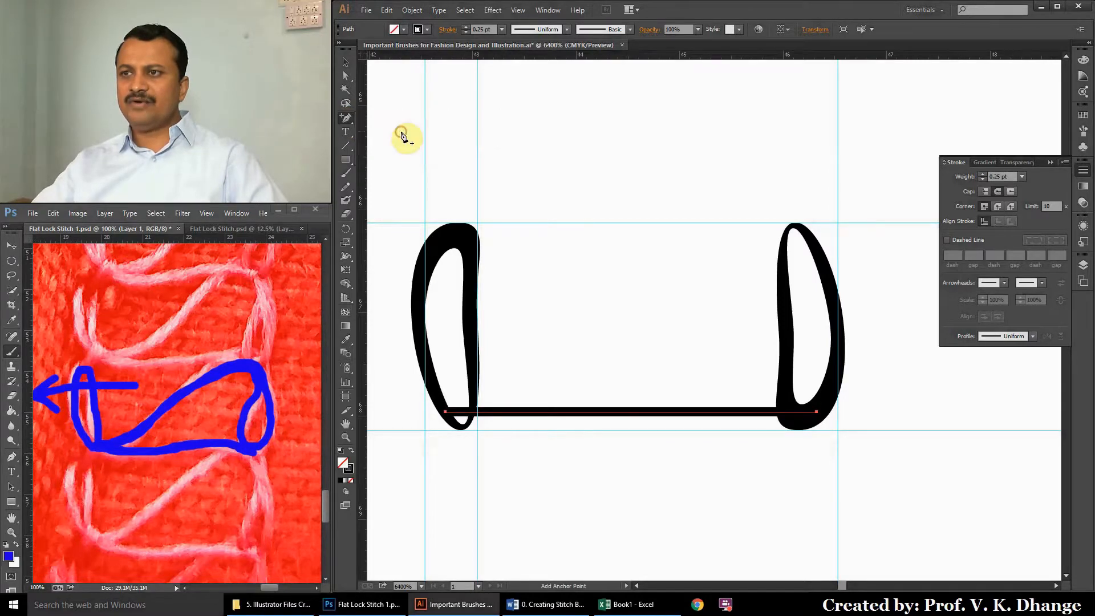
click(679, 412)
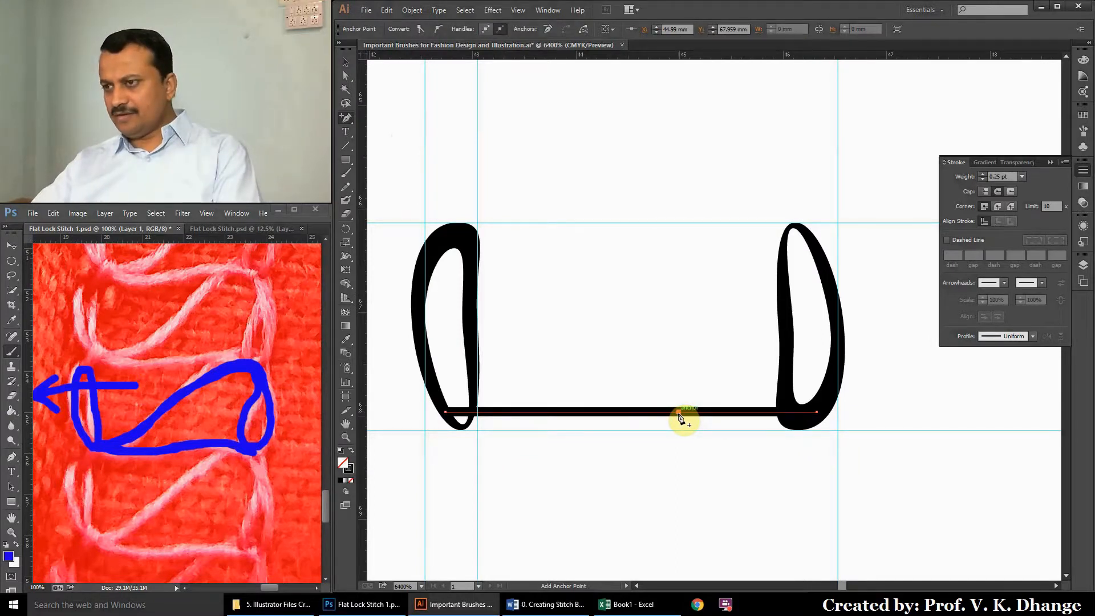
key(Up)
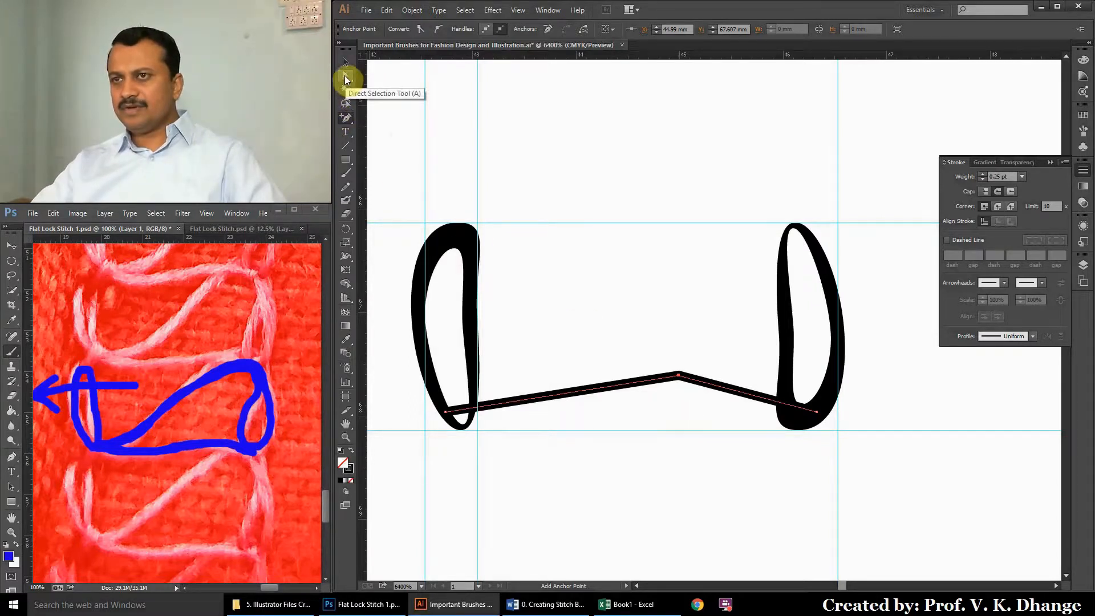
drag(345, 118, 419, 159)
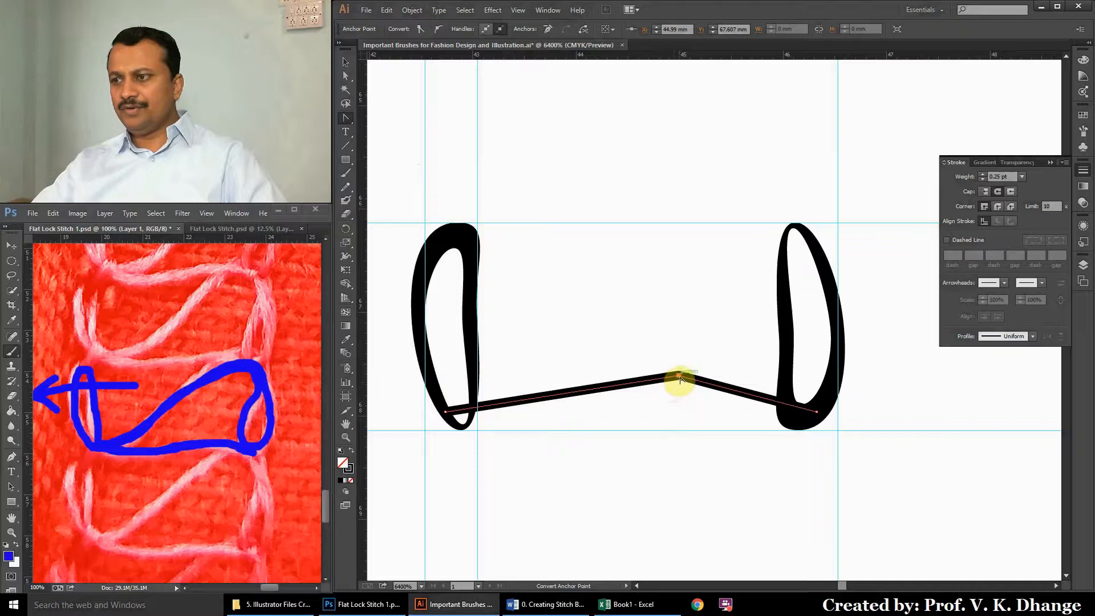
drag(680, 378, 731, 374)
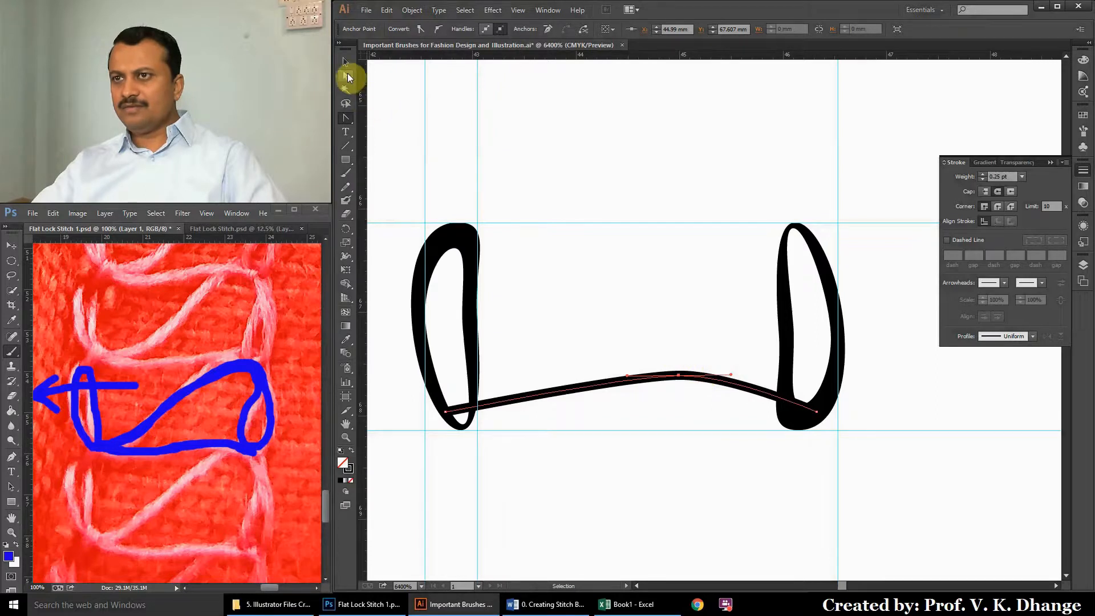
Lower the thread's smooth middle point for a shallower arch, move its left end into the left loop's base, and deselect.
click(344, 76)
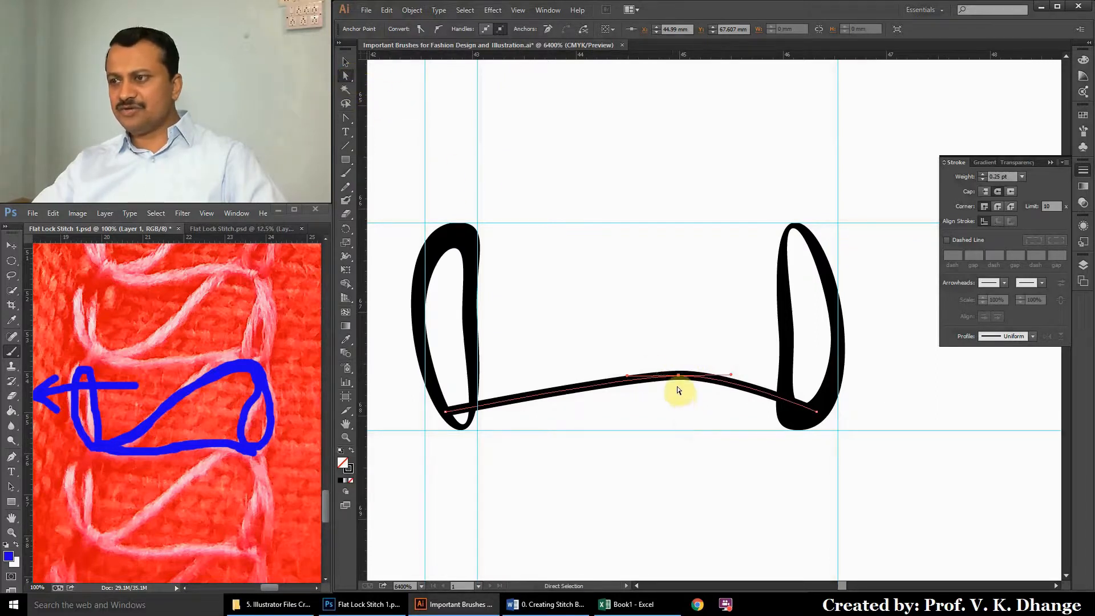
drag(678, 378, 678, 397)
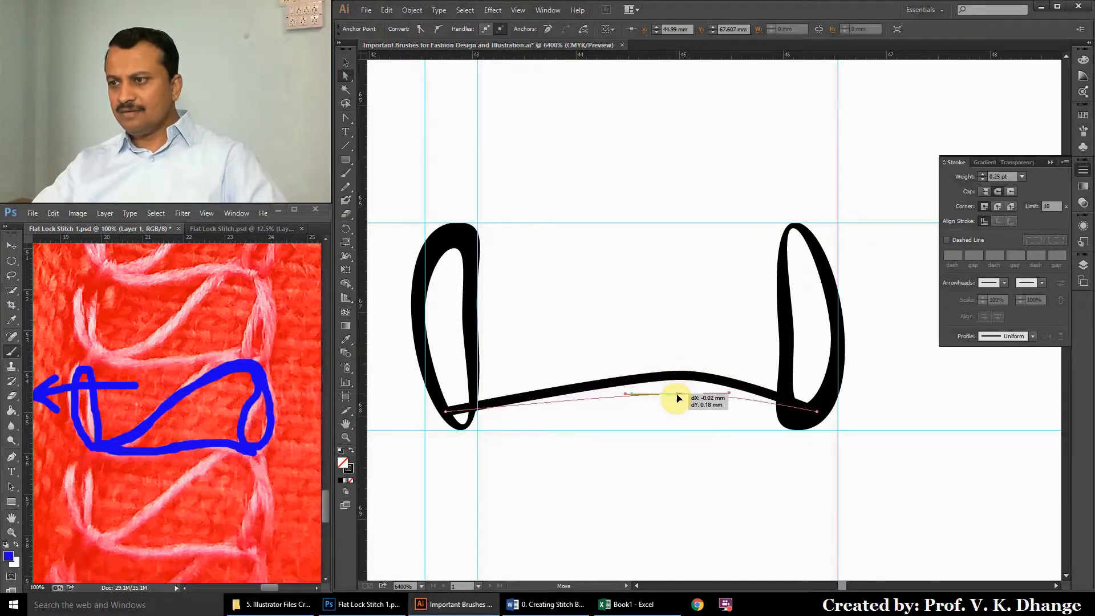
drag(678, 395, 678, 392)
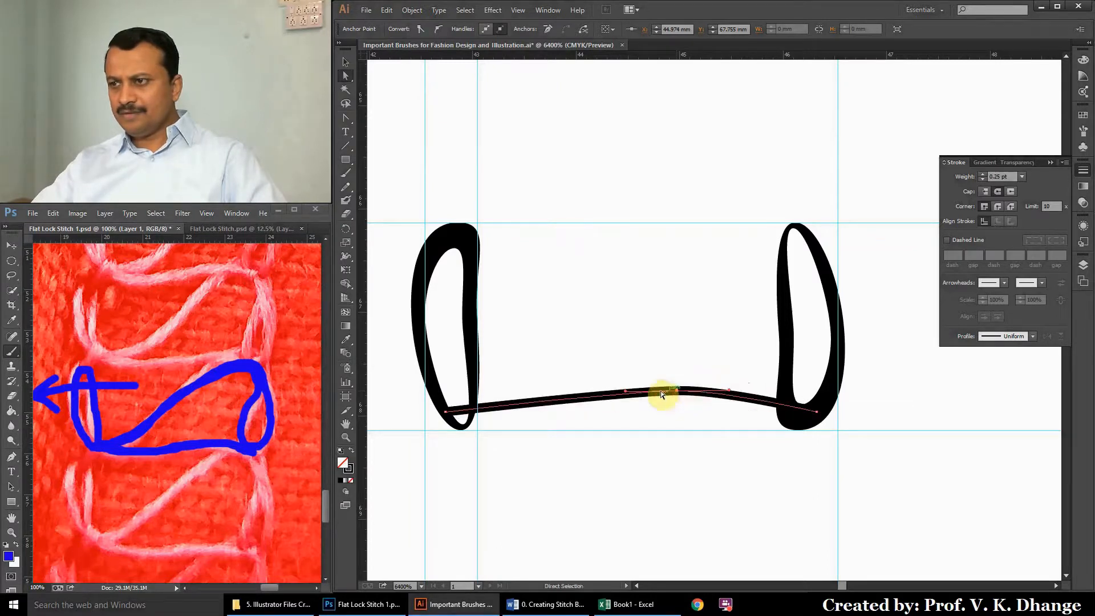
drag(447, 413, 454, 420)
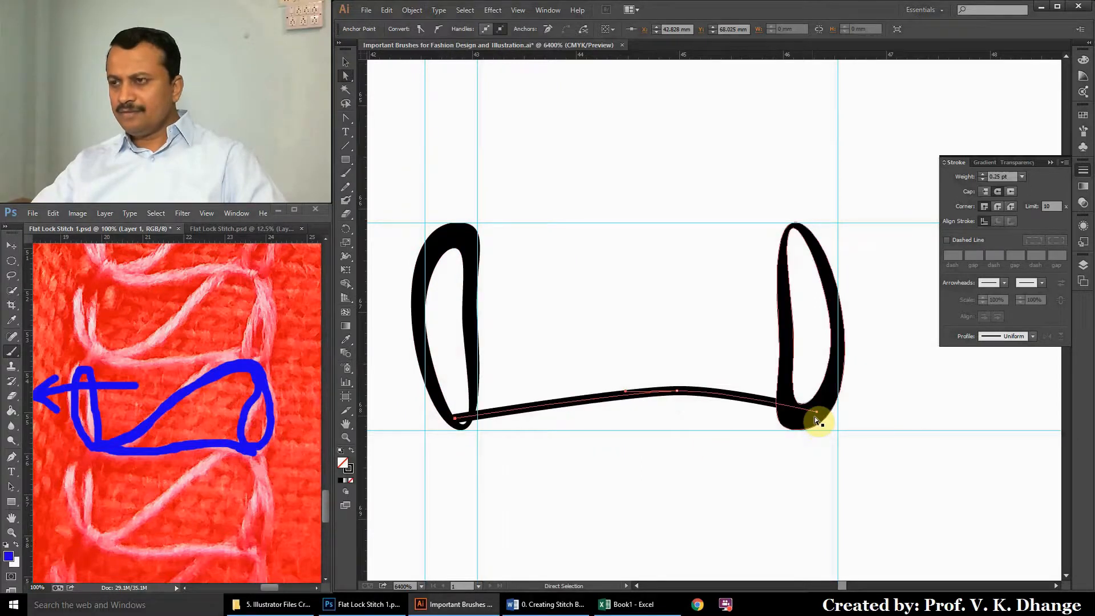
click(345, 61)
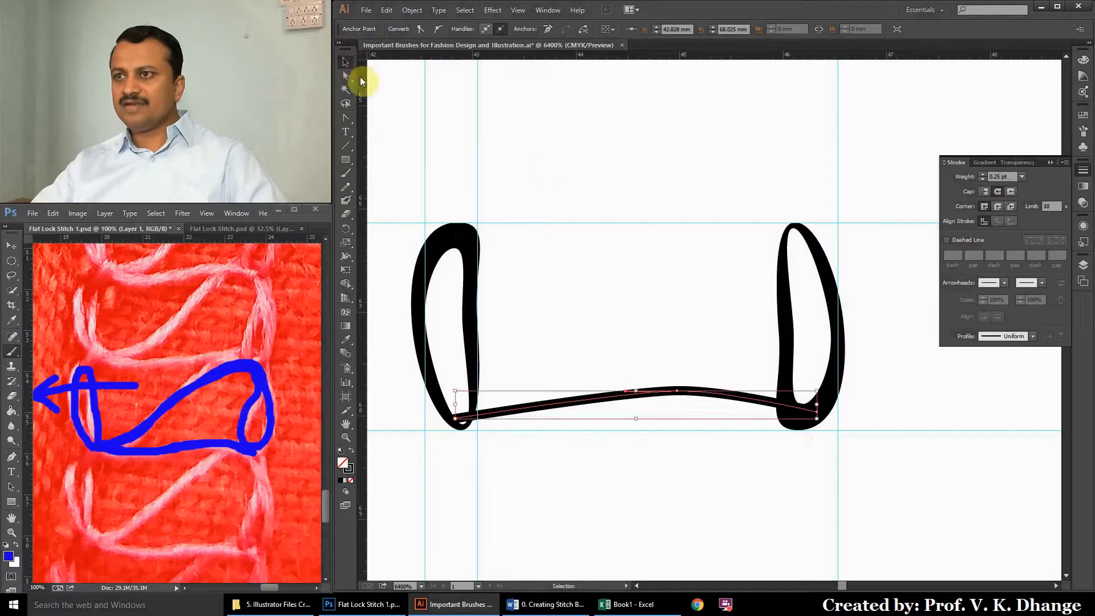
click(570, 169)
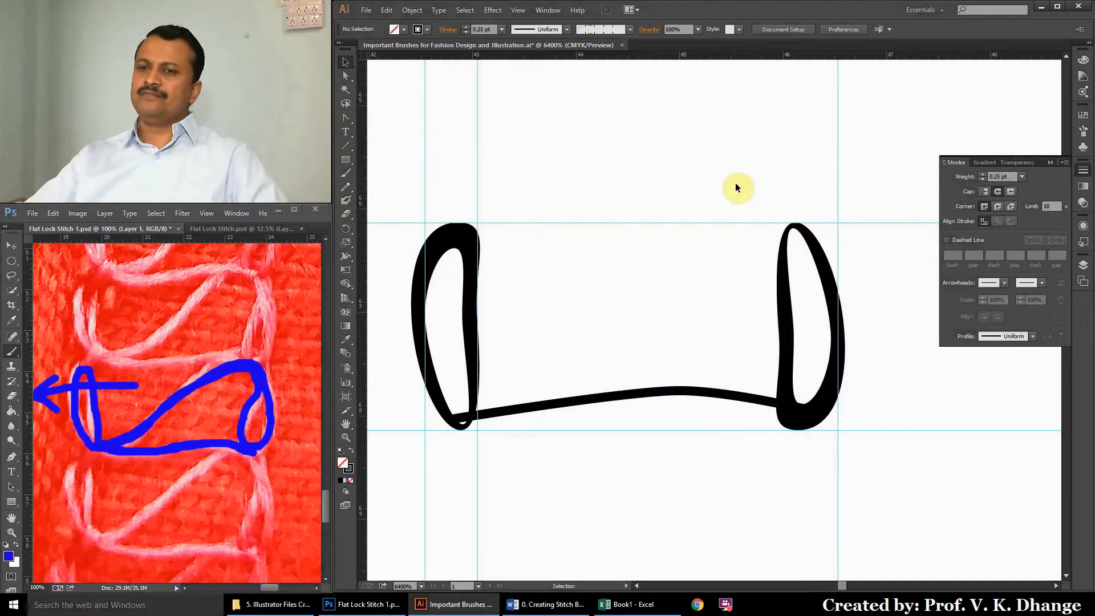
Lock Layer 2 and create a new layer above it.
click(1083, 265)
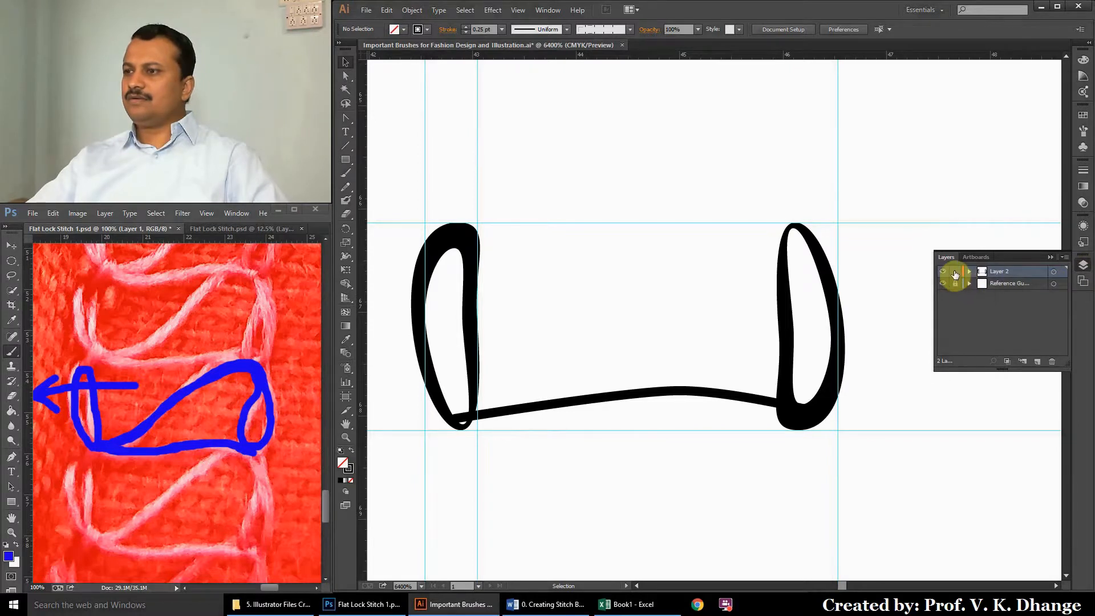
click(955, 274)
click(1038, 362)
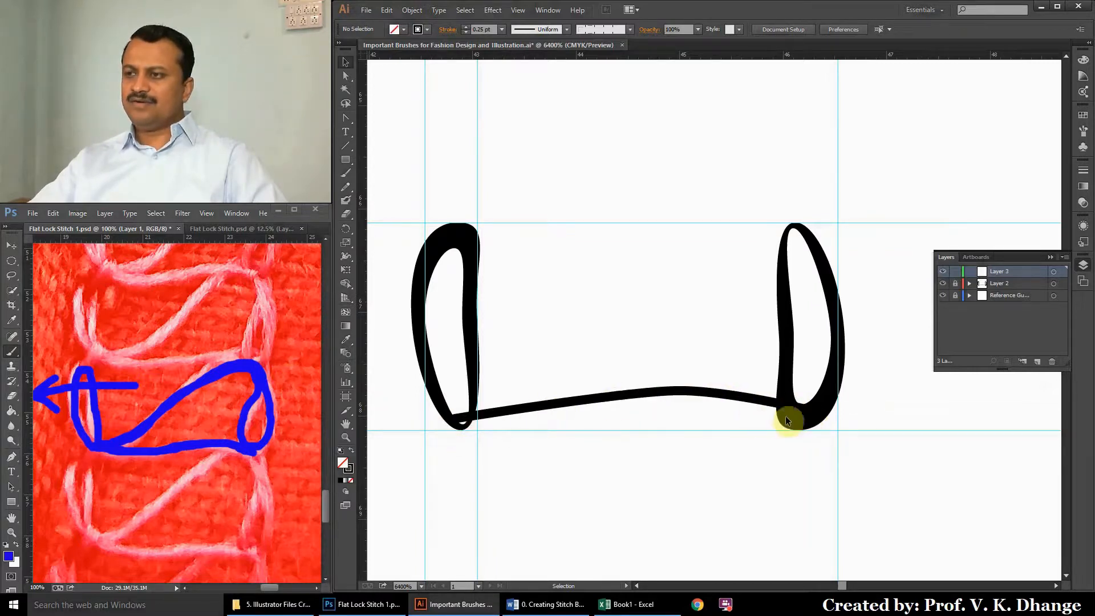
Expand and unlock Layer 2, and lock its path and loop group individually instead.
click(969, 283)
click(956, 284)
click(956, 284)
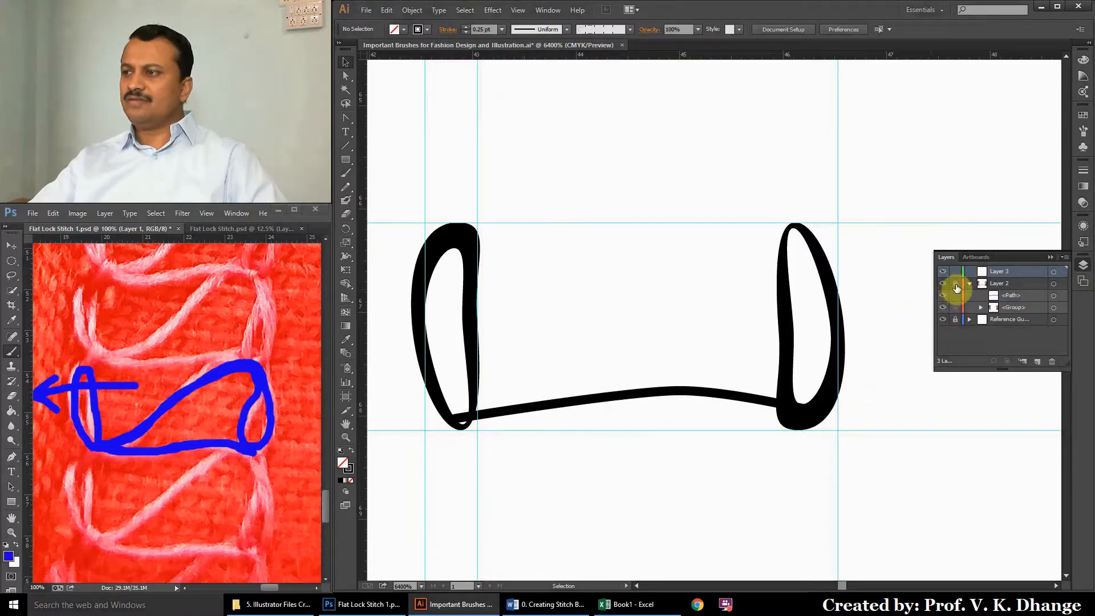
click(955, 296)
click(955, 296)
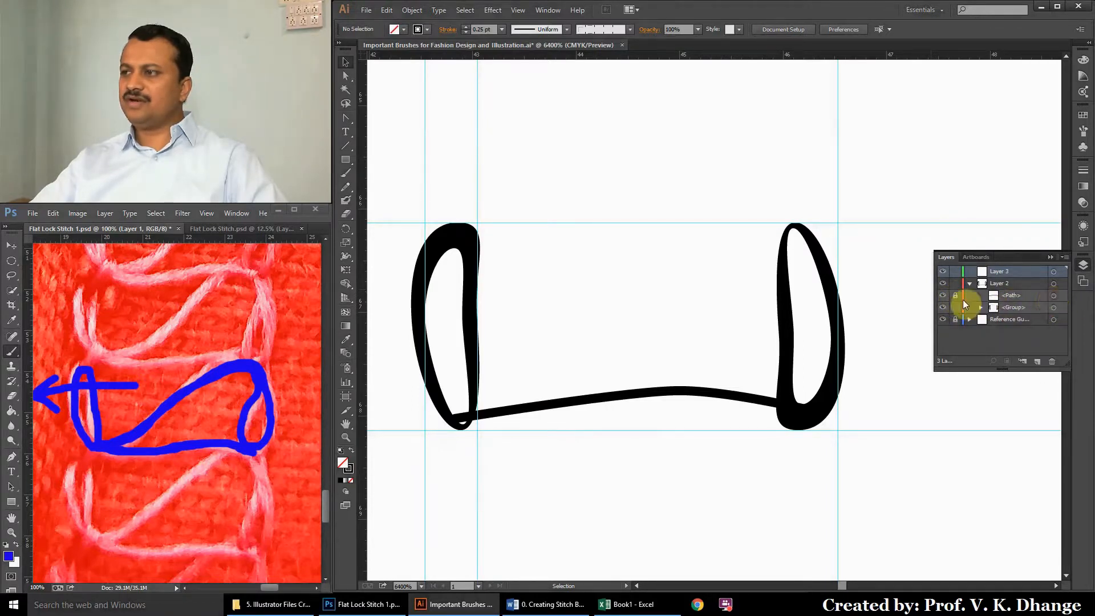
click(955, 308)
Delete the empty Layer 3 so that drawing continues on Layer 2.
click(1001, 285)
click(1006, 272)
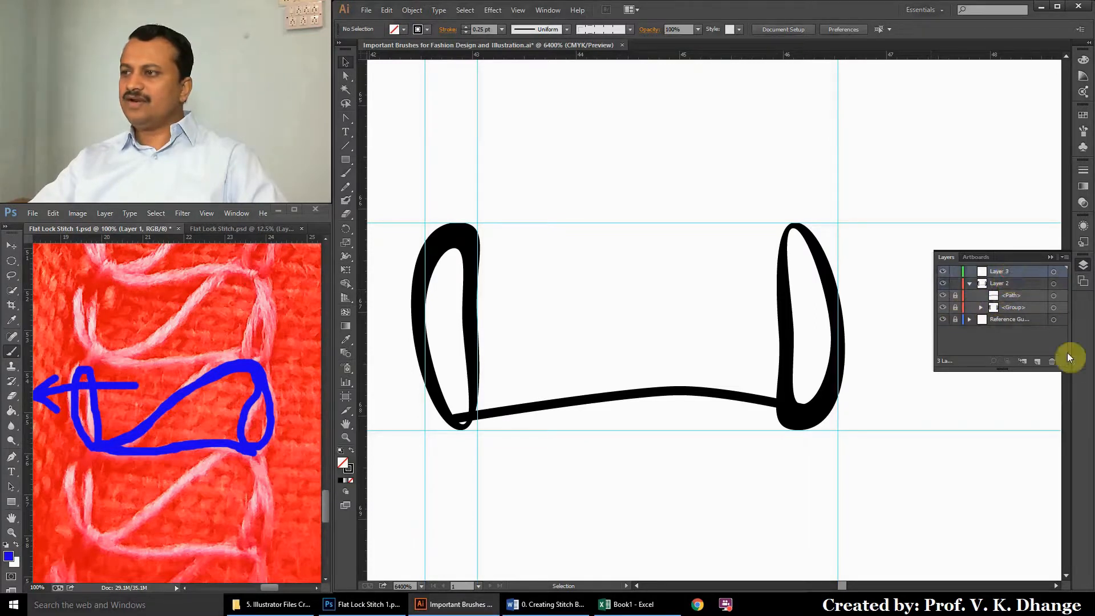
click(1052, 362)
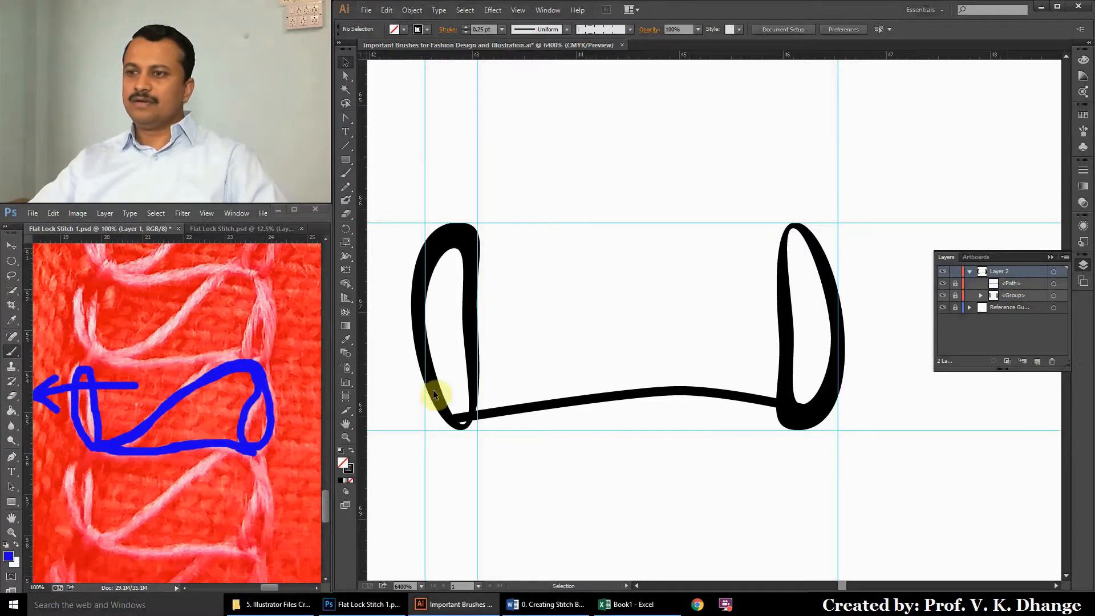
Draw a straight diagonal Pen path from the left loop's bottom to the right loop's top, and activate the Add Anchor Point tool.
drag(345, 118, 373, 114)
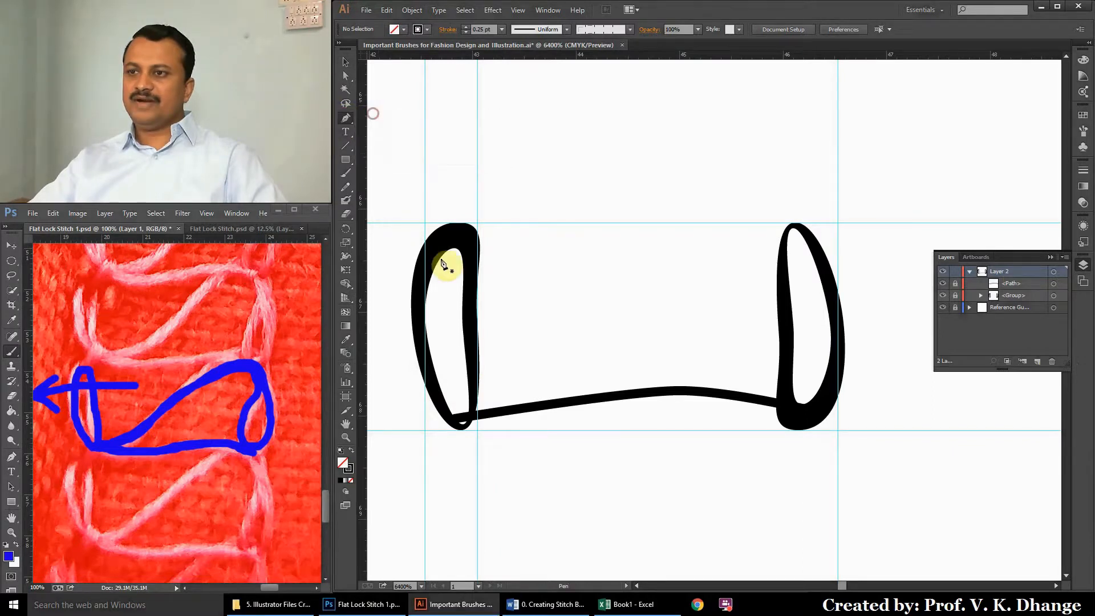
click(455, 420)
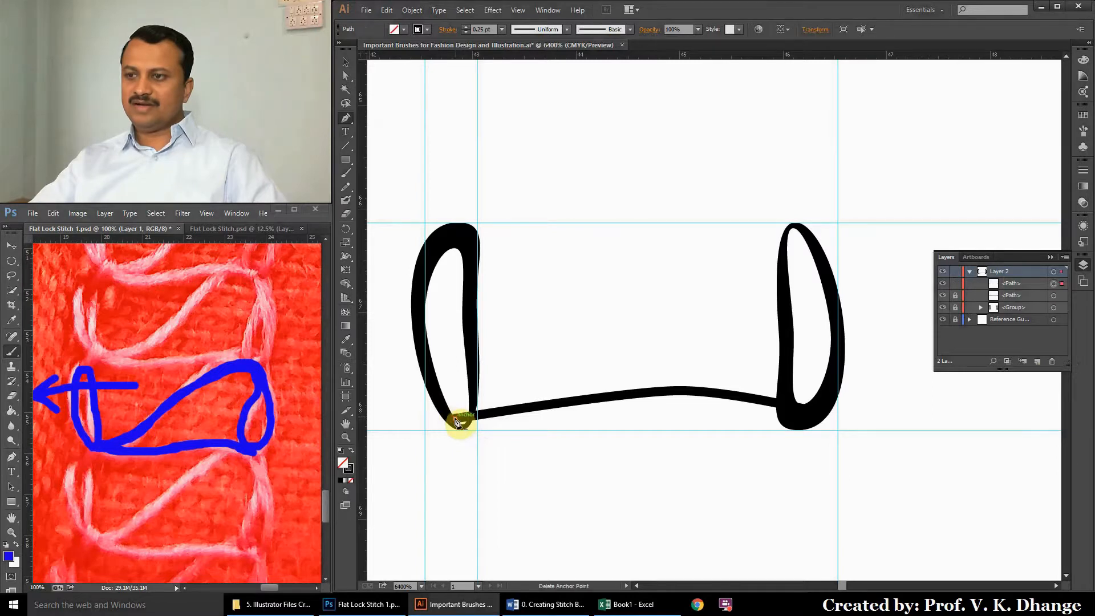
click(803, 234)
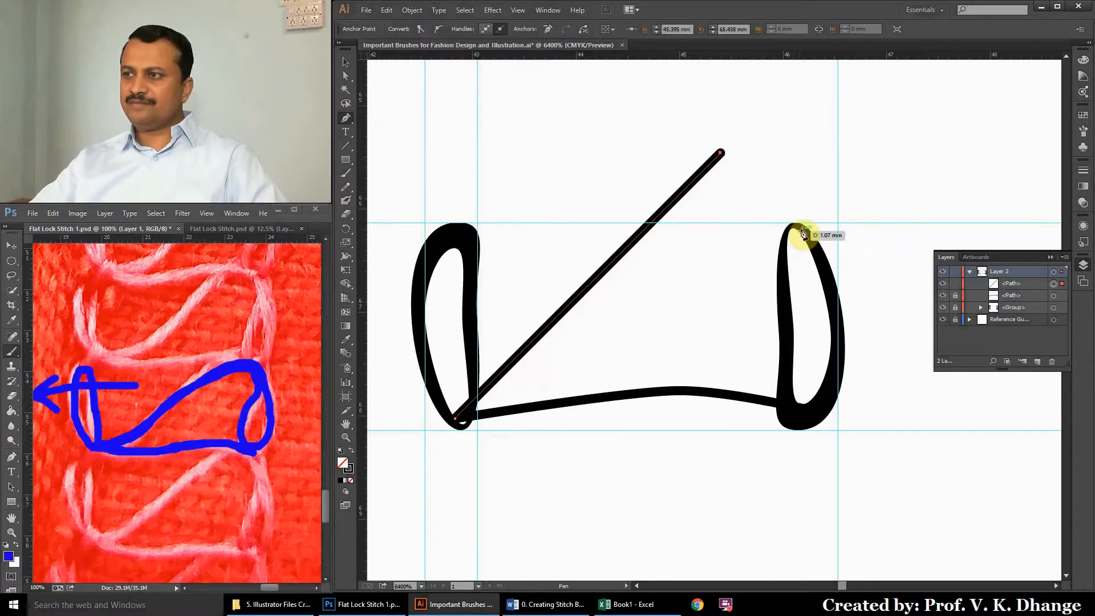
click(345, 77)
drag(720, 153, 798, 233)
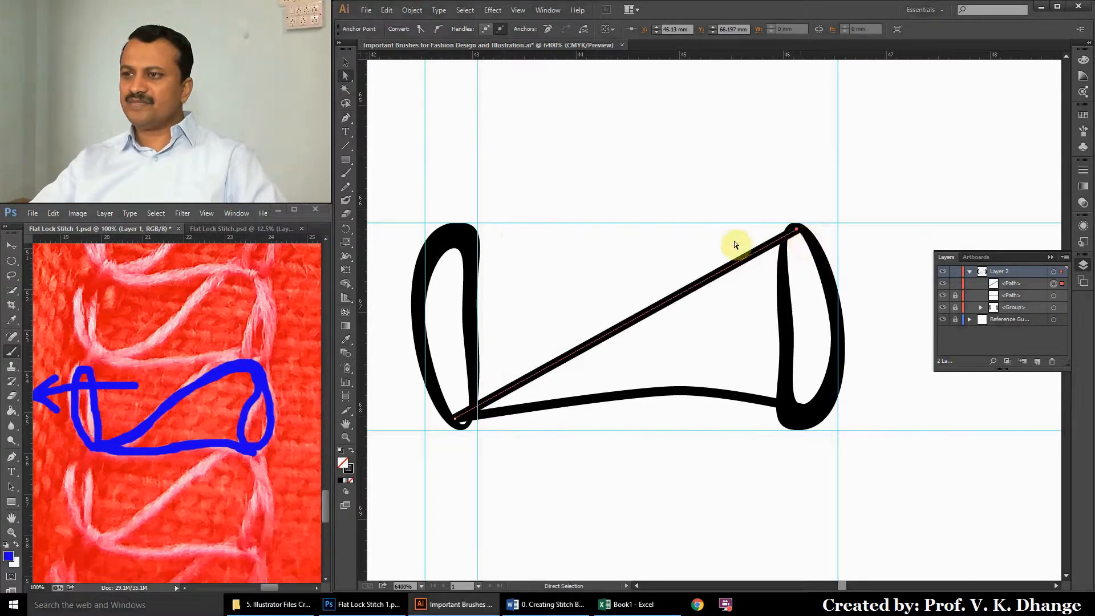
click(345, 119)
click(345, 120)
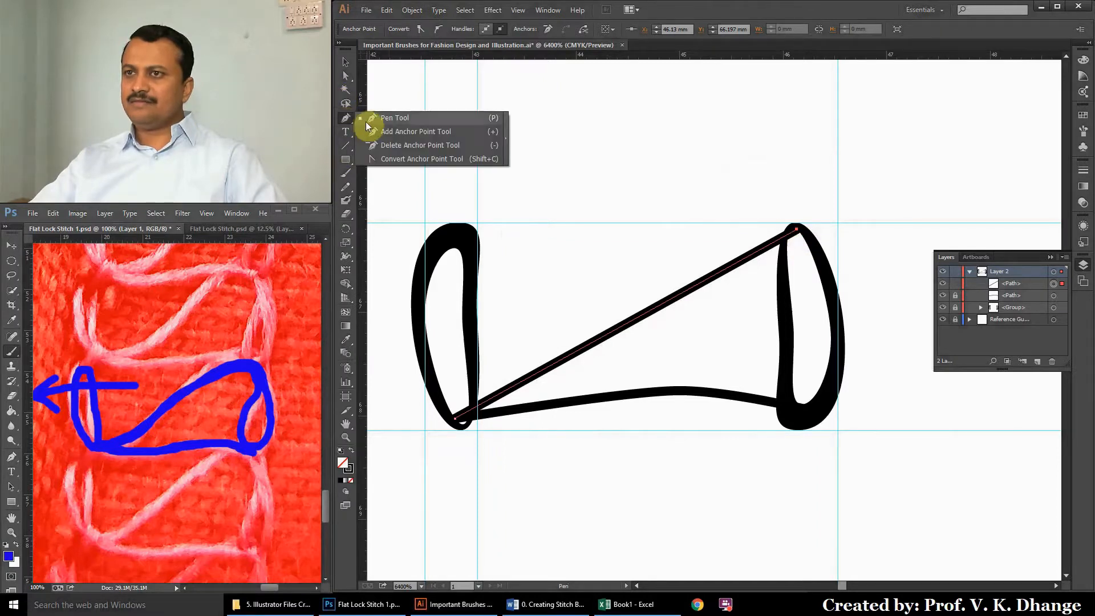
click(379, 131)
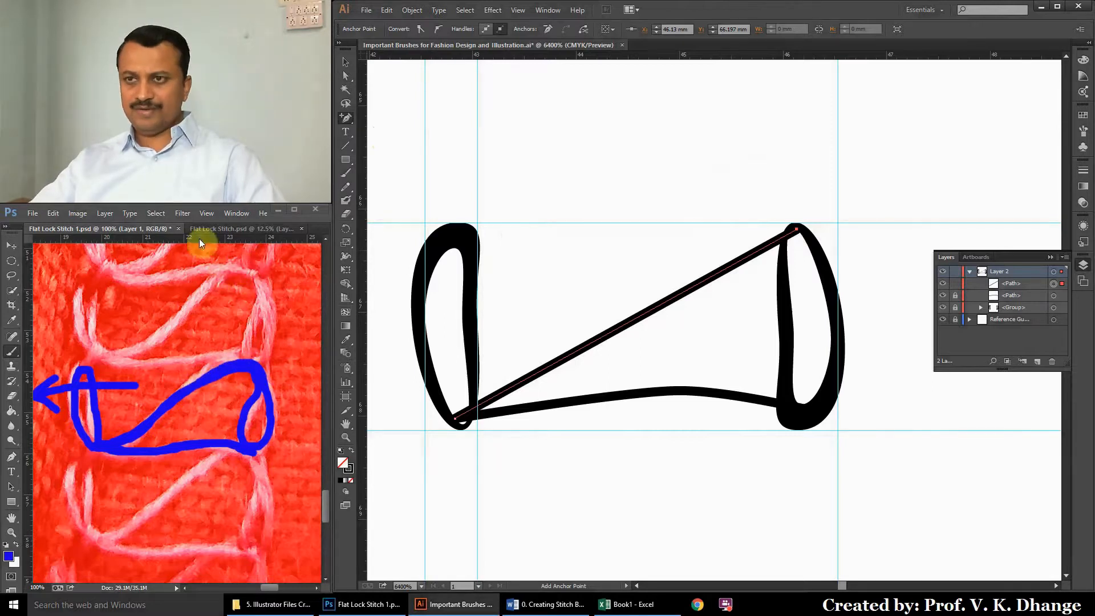
Switch to Photoshop and paint the upper bend of the diagonal thread one stitch above, with an arrow across it pointing up-left.
click(196, 206)
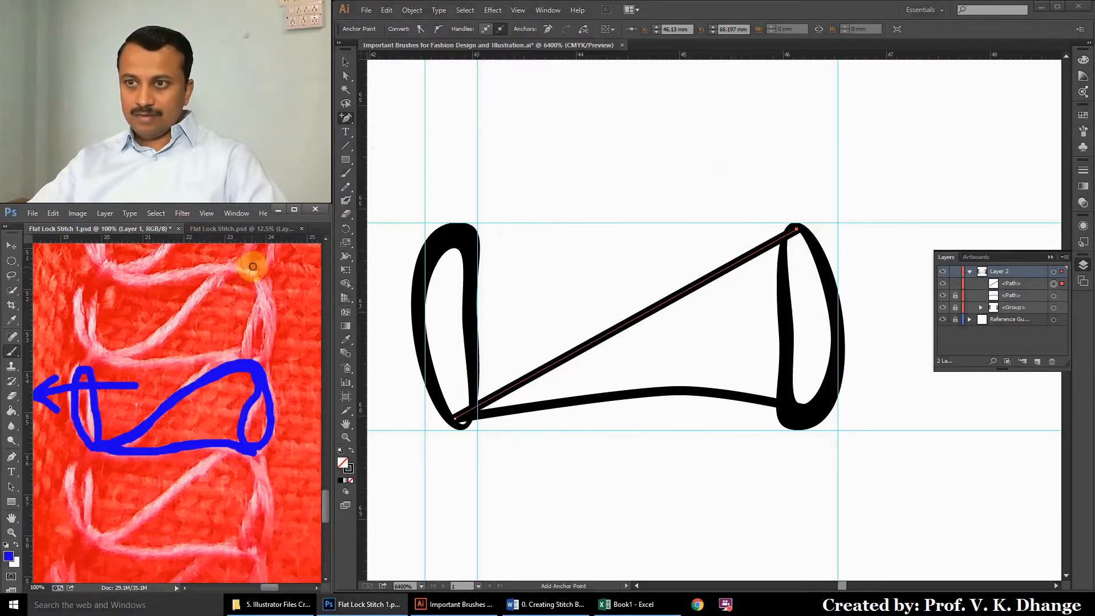
mouse_move(258, 264)
mouse_down()
mouse_move(221, 265)
mouse_move(195, 301)
mouse_up()
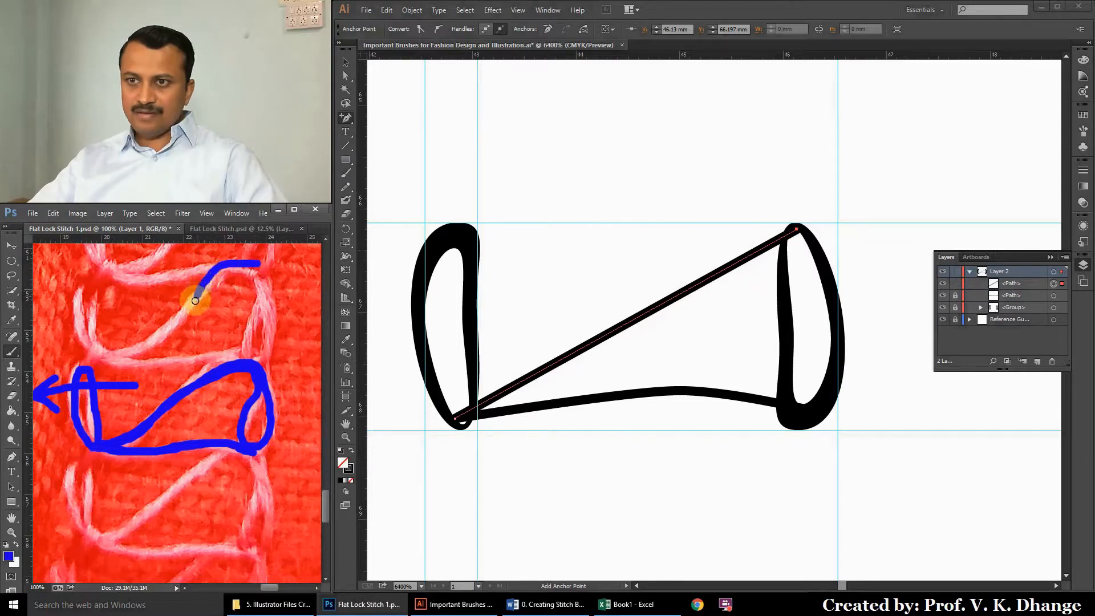
drag(189, 261, 244, 319)
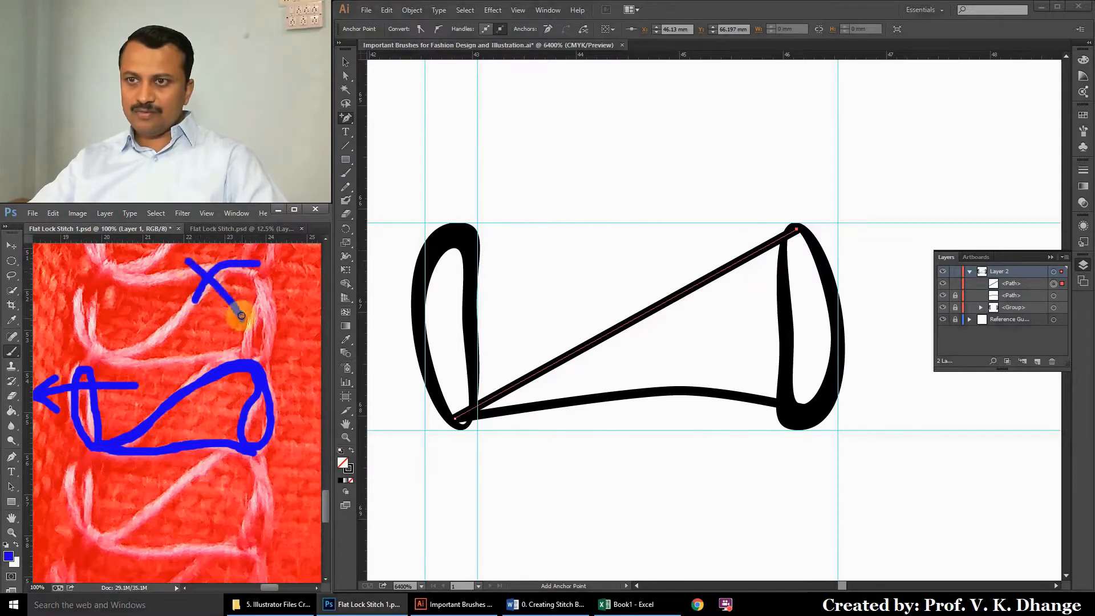
mouse_move(188, 261)
mouse_down()
mouse_move(193, 278)
mouse_move(203, 258)
mouse_up()
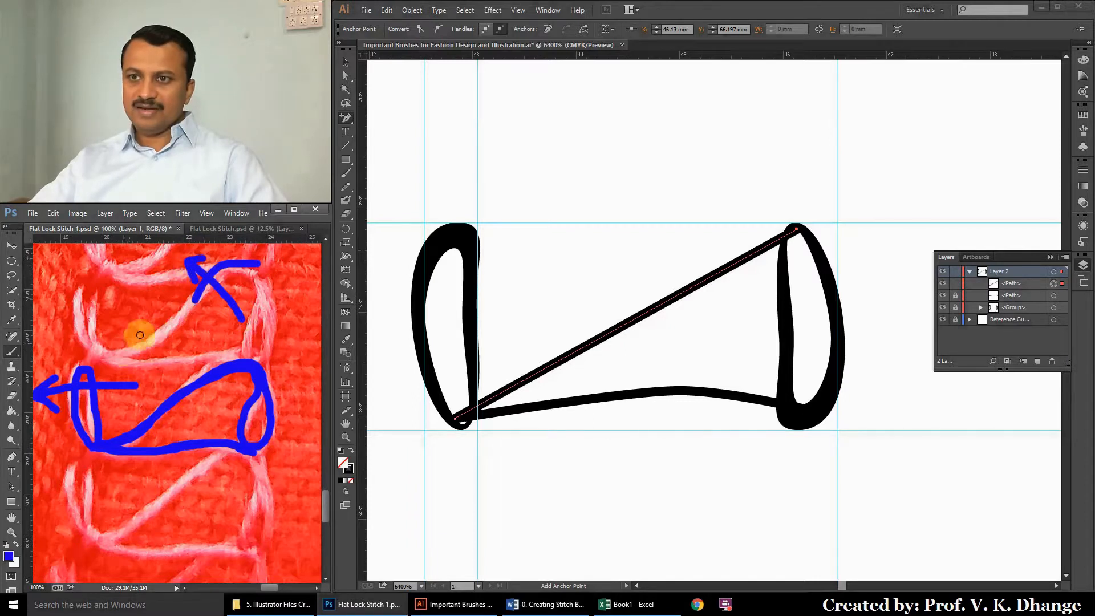
Paint the lower bend of that diagonal thread, redoing the first stroke, and add an arrow across it pointing down-right.
mouse_move(194, 297)
mouse_down()
mouse_move(182, 318)
mouse_move(101, 344)
mouse_up()
key(ctrl+z)
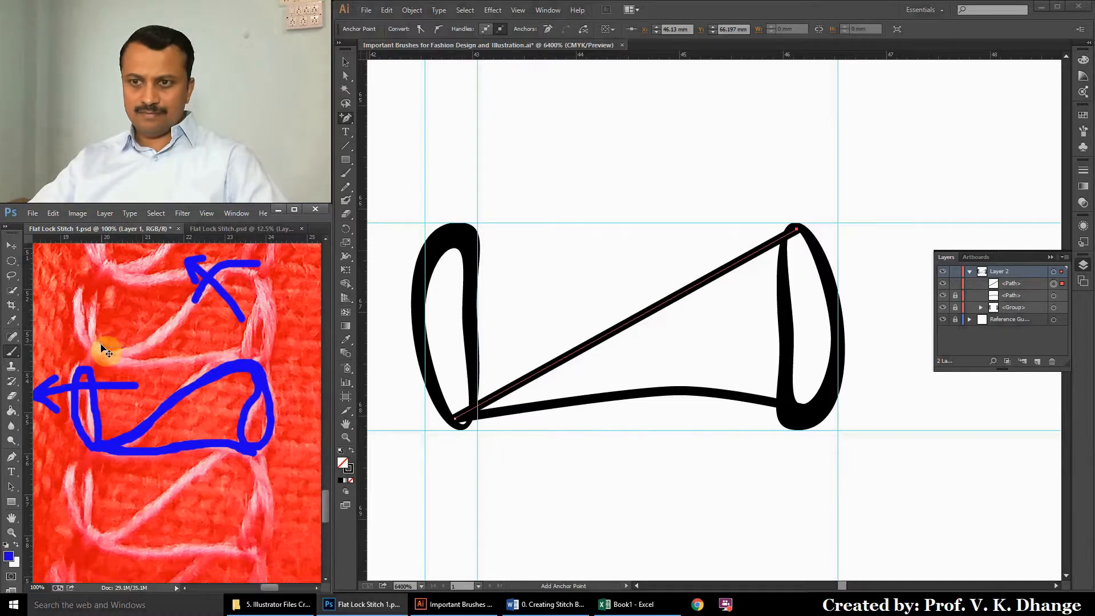
mouse_move(196, 299)
mouse_down()
mouse_move(147, 341)
mouse_move(106, 351)
mouse_up()
mouse_move(124, 303)
mouse_down()
mouse_move(191, 356)
mouse_move(162, 351)
mouse_move(194, 356)
mouse_up()
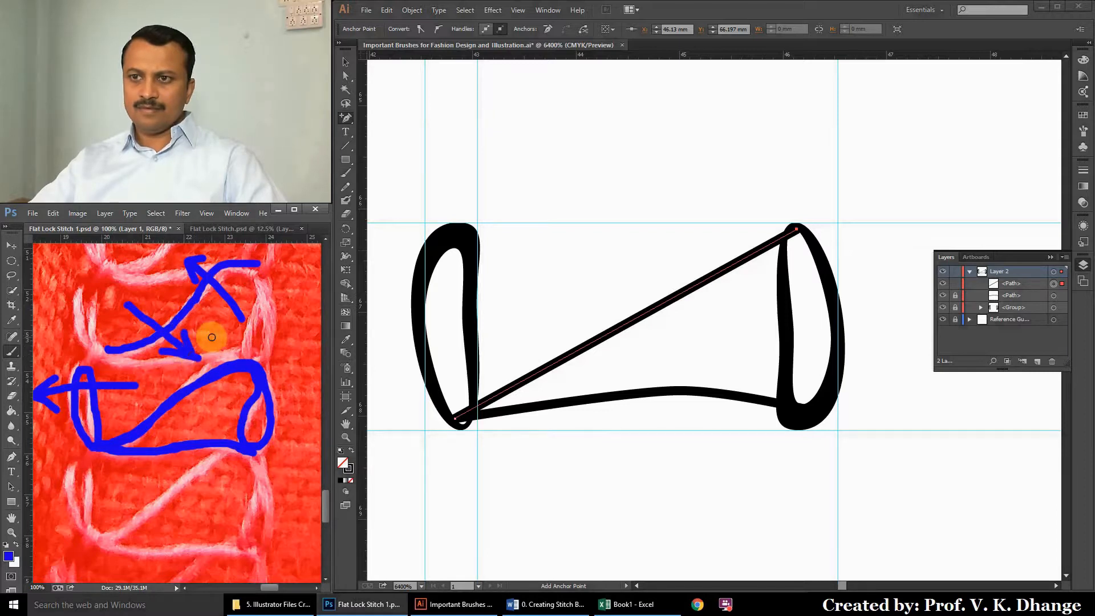
Return to Illustrator, add an anchor point on the diagonal path's upper part and nudge it up to about Y 66.34 mm.
click(706, 5)
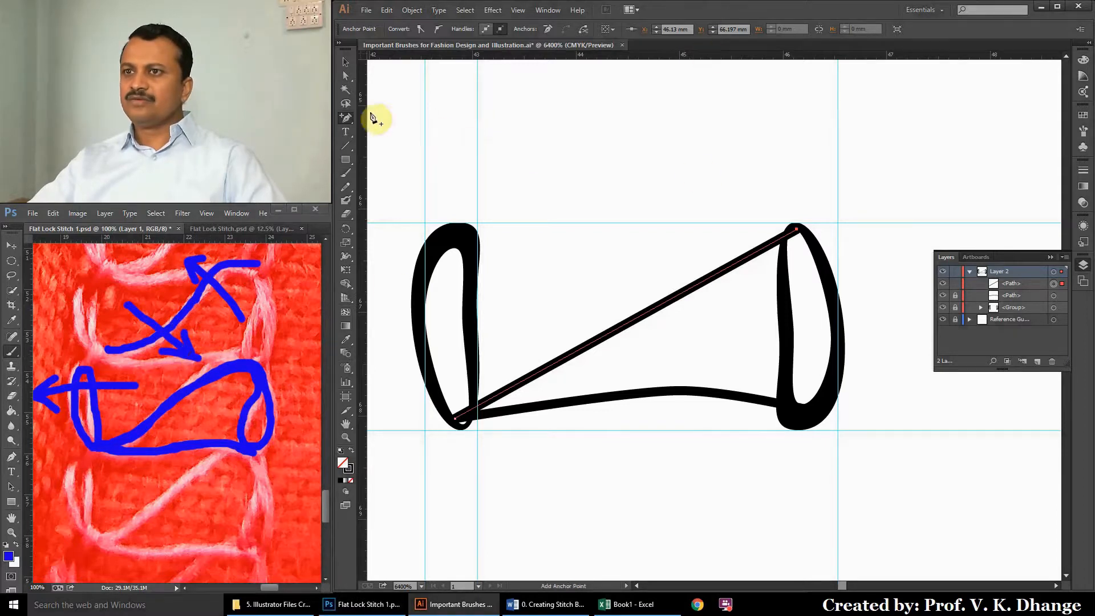
key(ctrl)
click(346, 119)
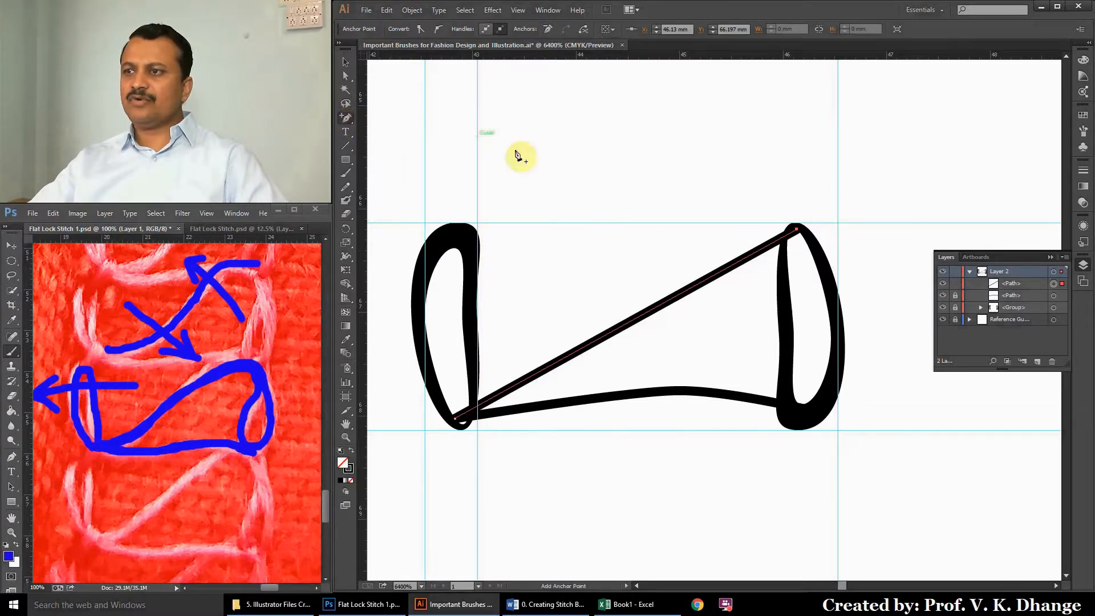
click(706, 282)
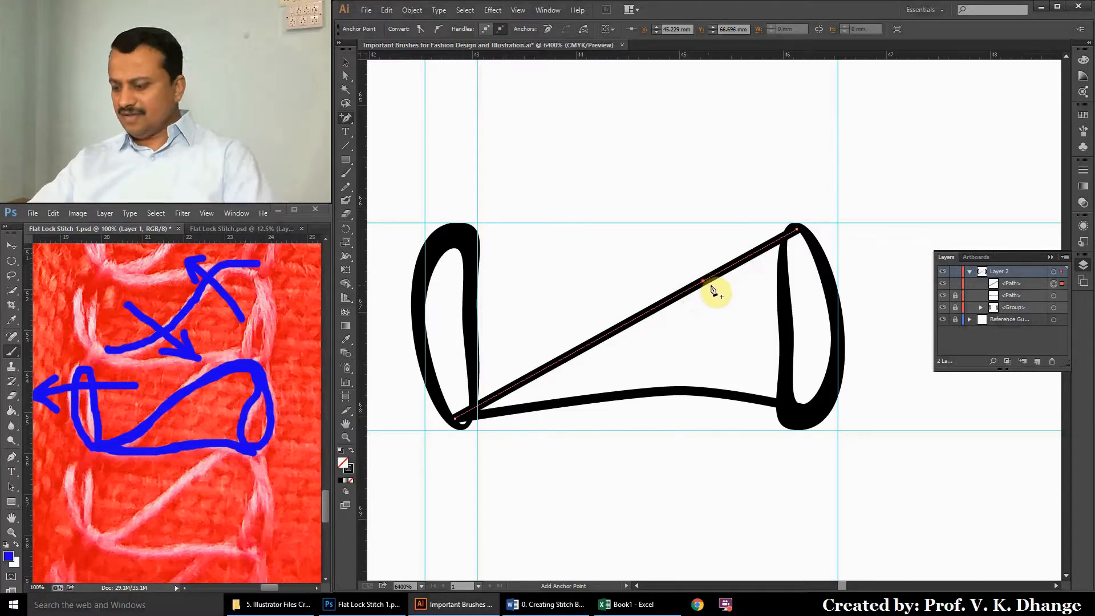
key(Up)
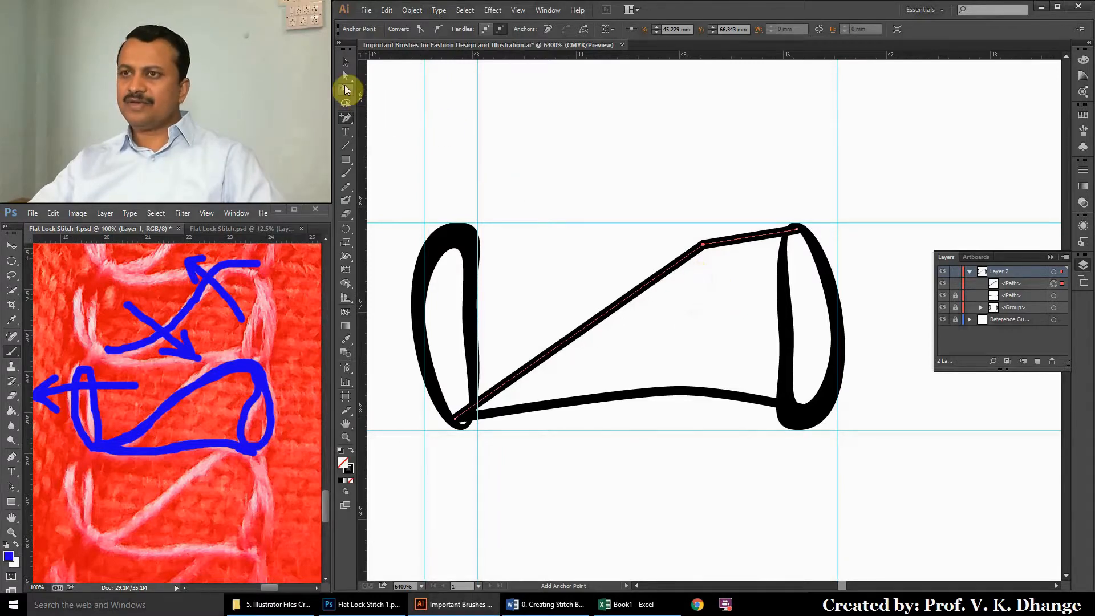
Convert the diagonal path's new upper corner into a smooth point with handles following the thread up to the right loop.
click(344, 118)
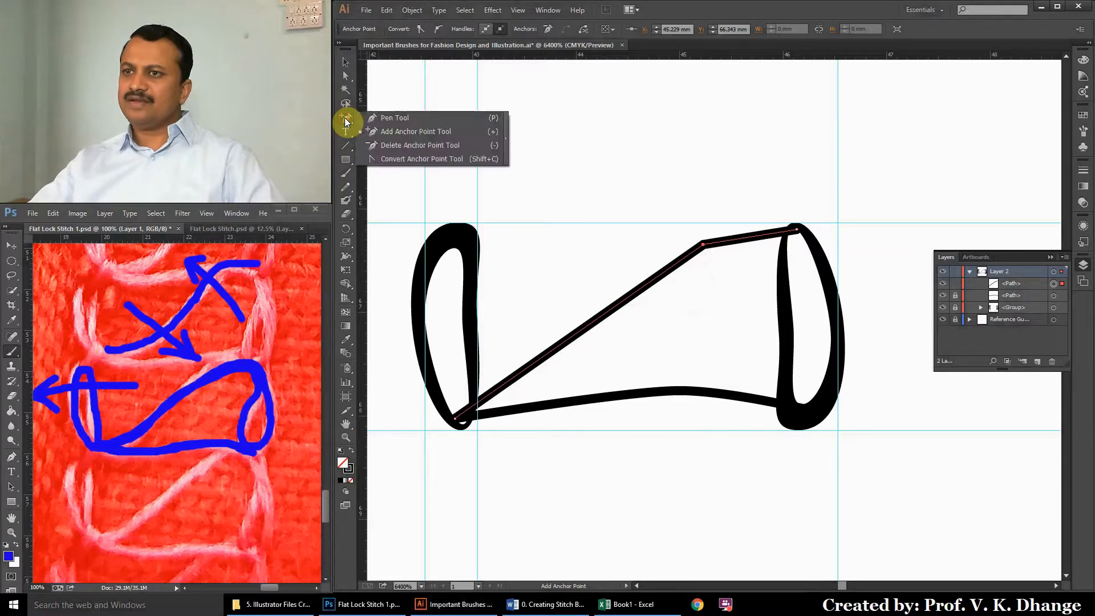
click(391, 162)
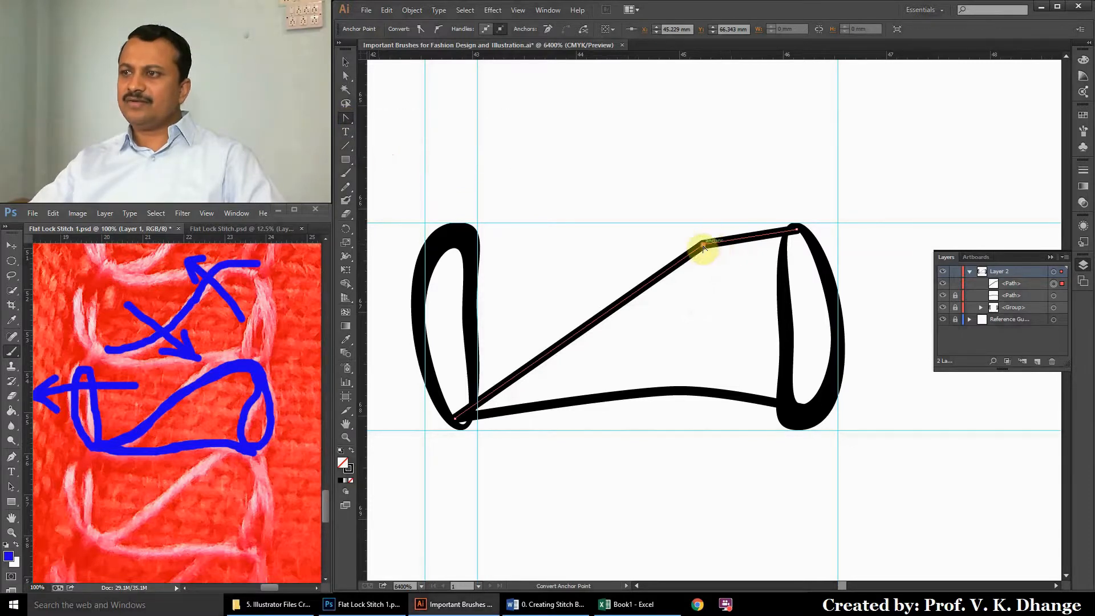
drag(737, 230, 755, 220)
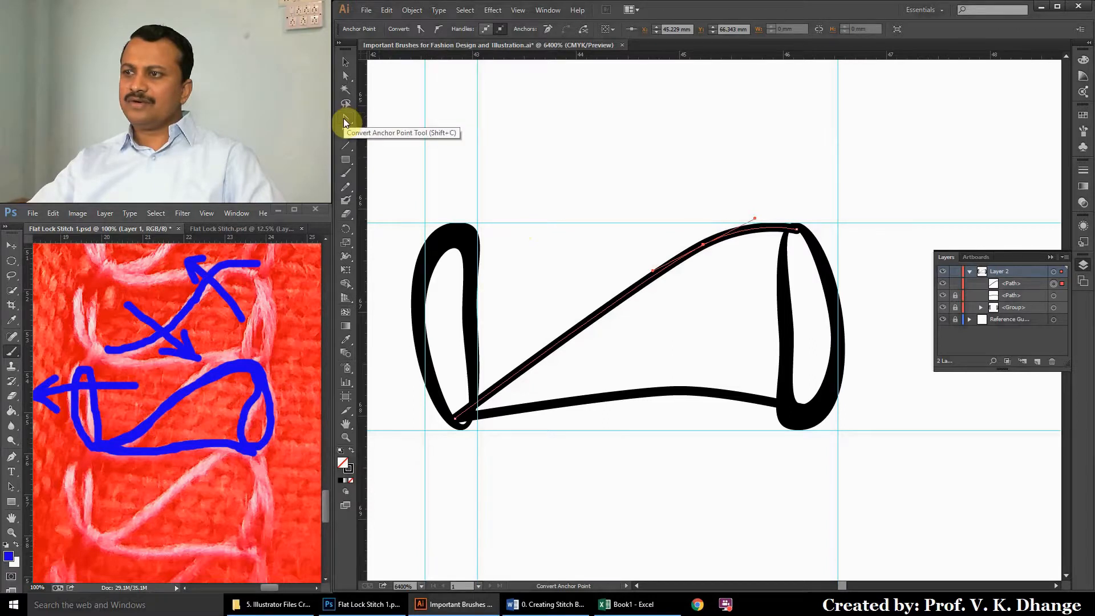
Add an anchor point on the diagonal thread's lower part, nudge it down to about Y 67.62 mm, and deselect the path.
drag(343, 118, 397, 129)
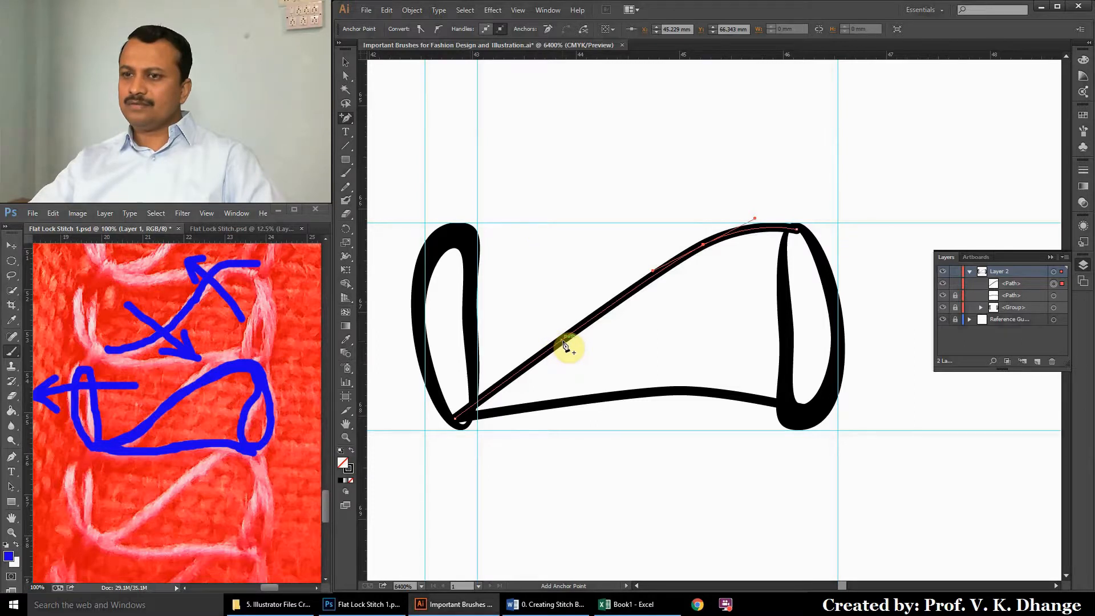
click(564, 342)
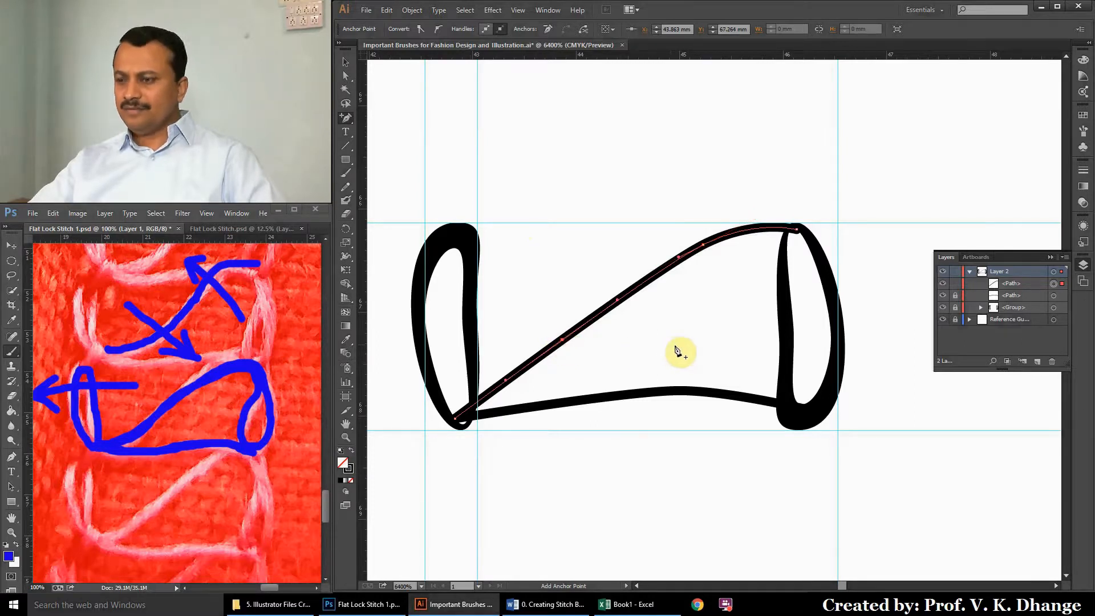
key(Down)
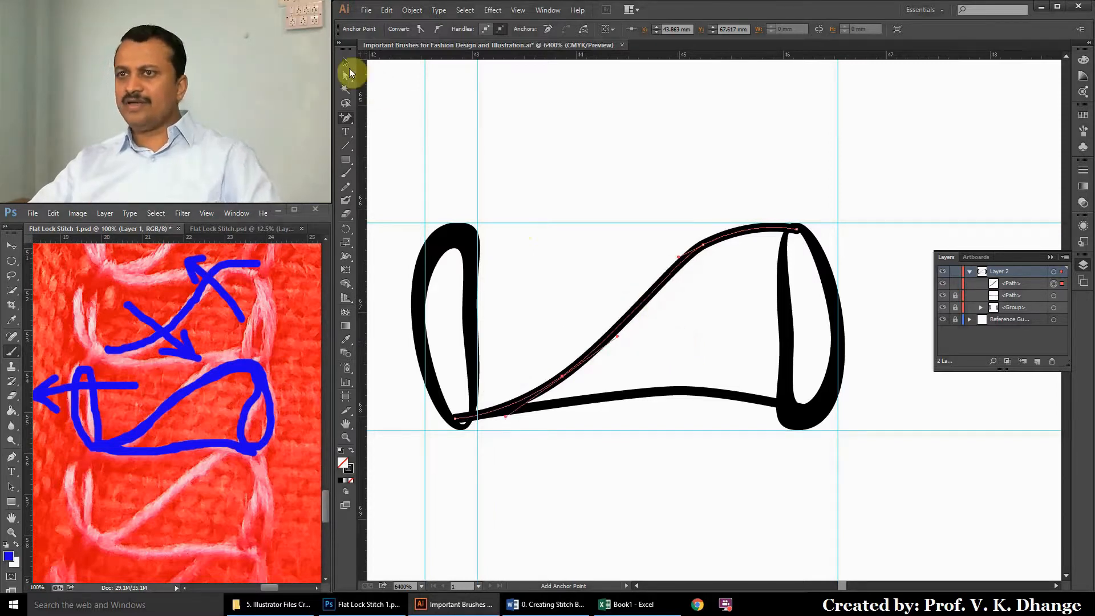
click(343, 63)
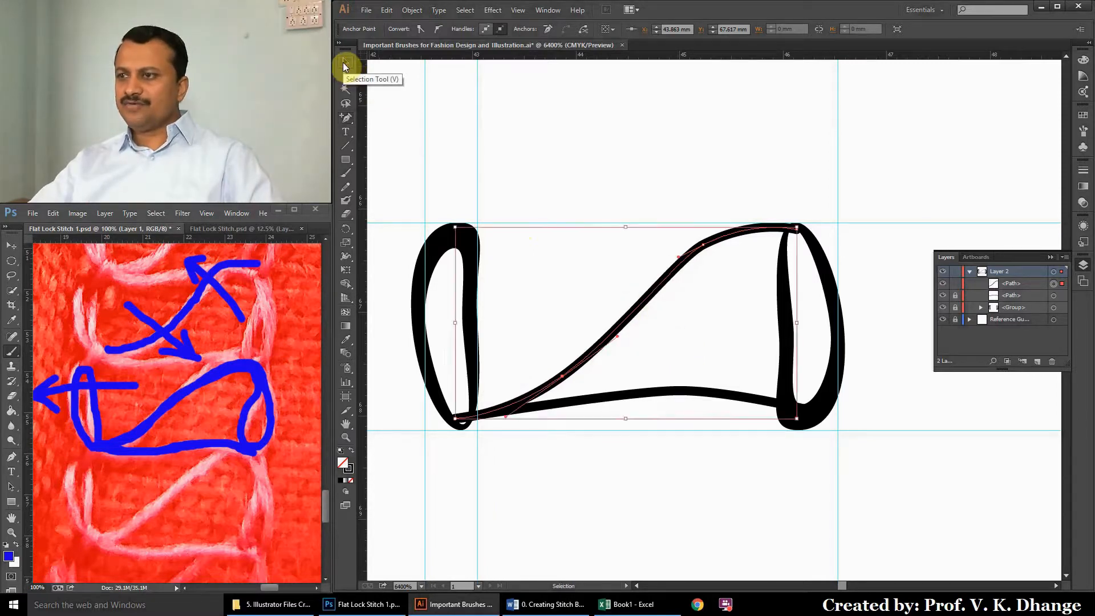
click(614, 167)
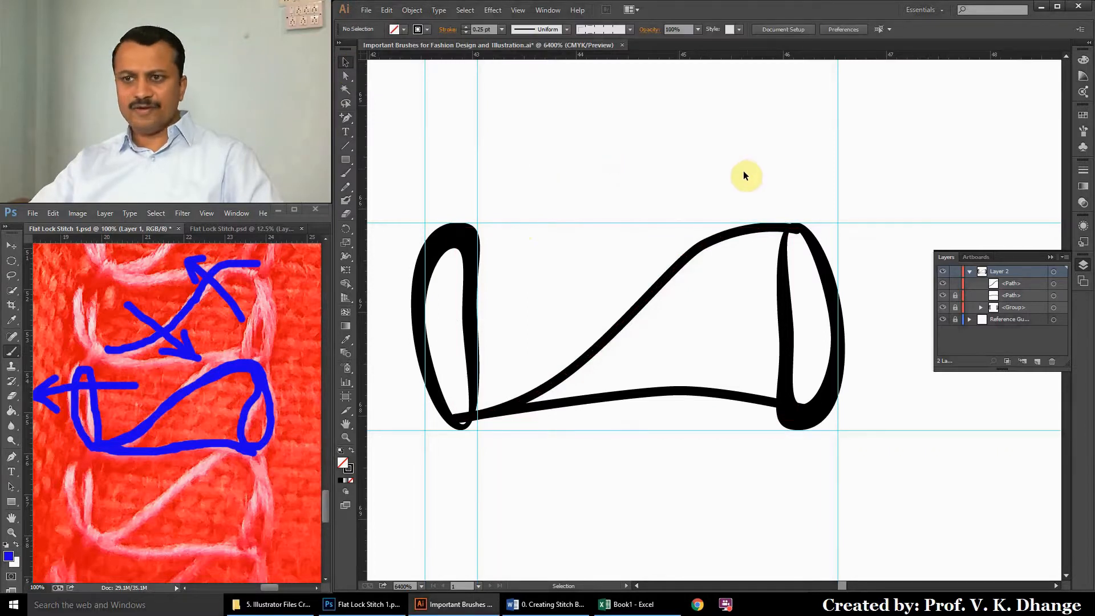
Move the diagonal thread's upper end anchor slightly right onto the top of the right loop, and deselect it.
click(772, 228)
click(349, 77)
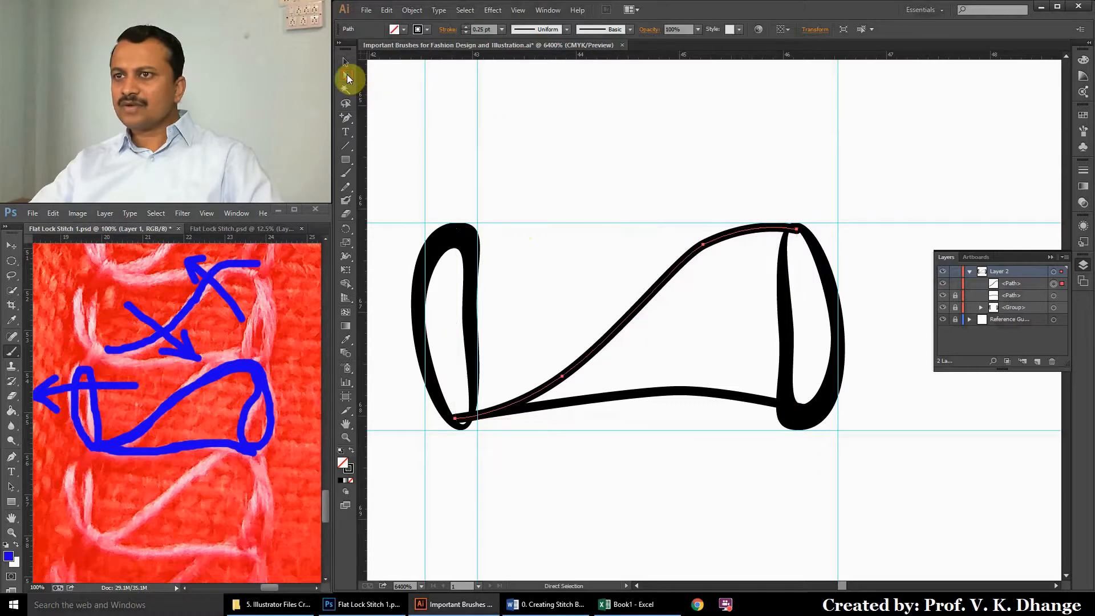
drag(797, 230, 803, 228)
click(345, 62)
click(642, 151)
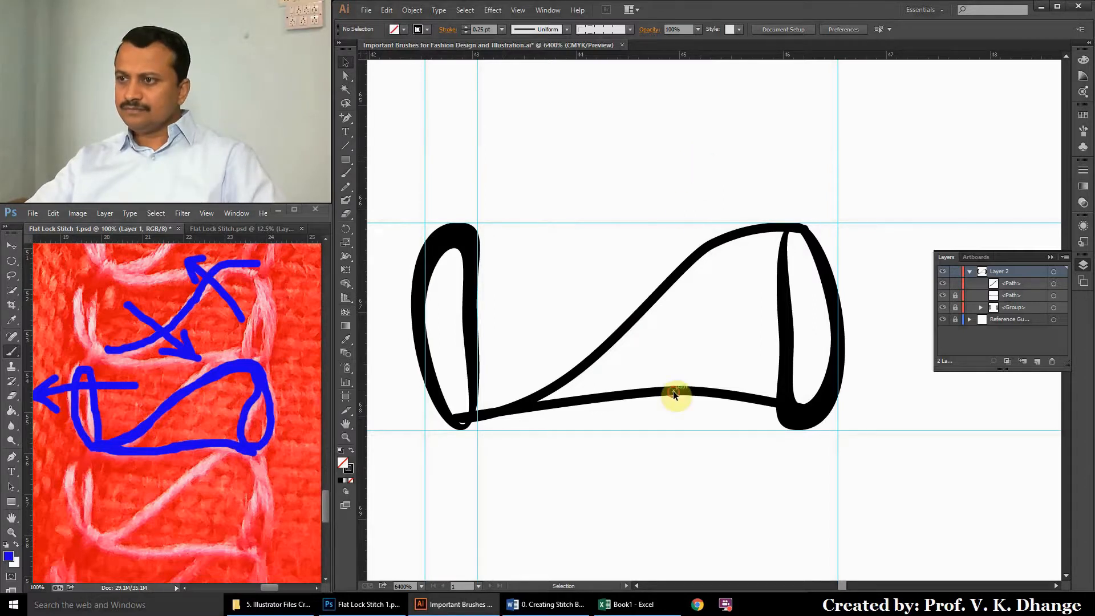
Unlock the lower thread's path and the loop group, and select the lower thread for point editing.
click(345, 77)
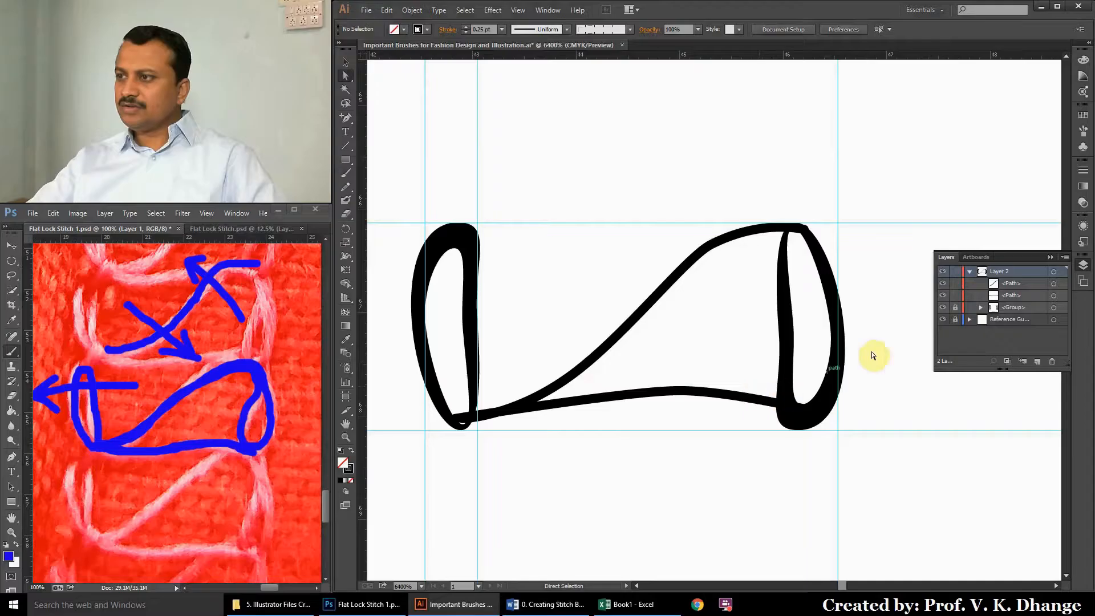
click(951, 310)
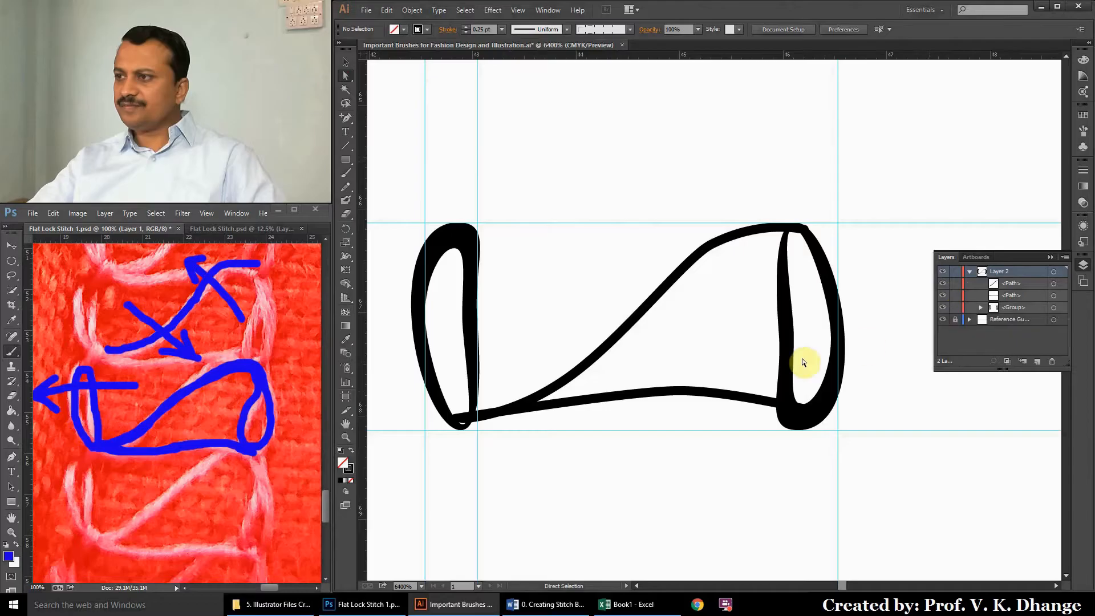
click(688, 395)
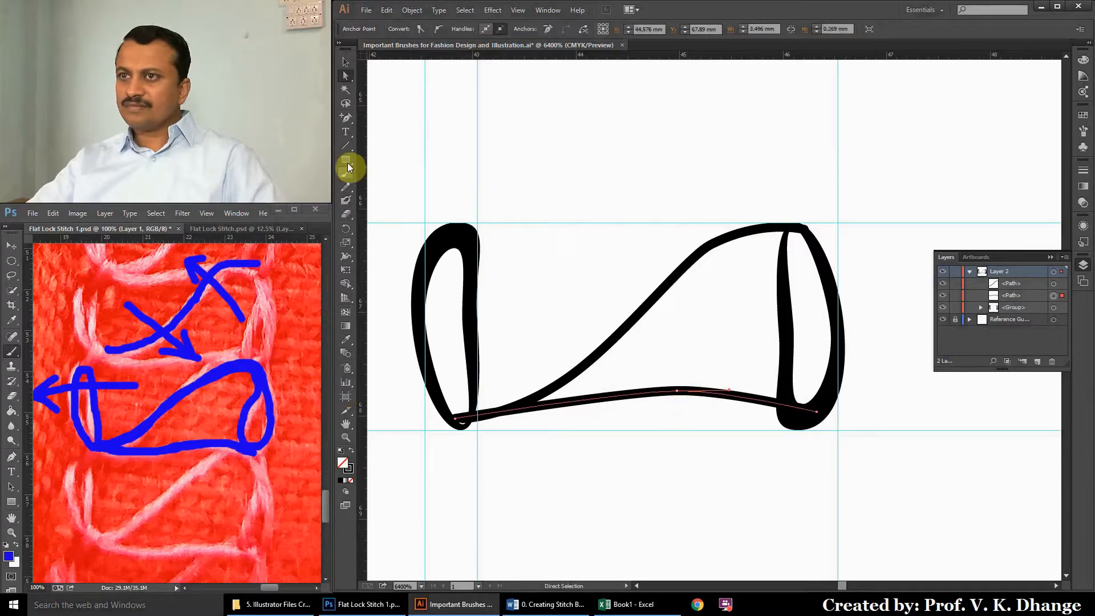
Try to move the lower thread's left end down onto the left loop's bottom edge, and undo the move.
drag(453, 418, 457, 424)
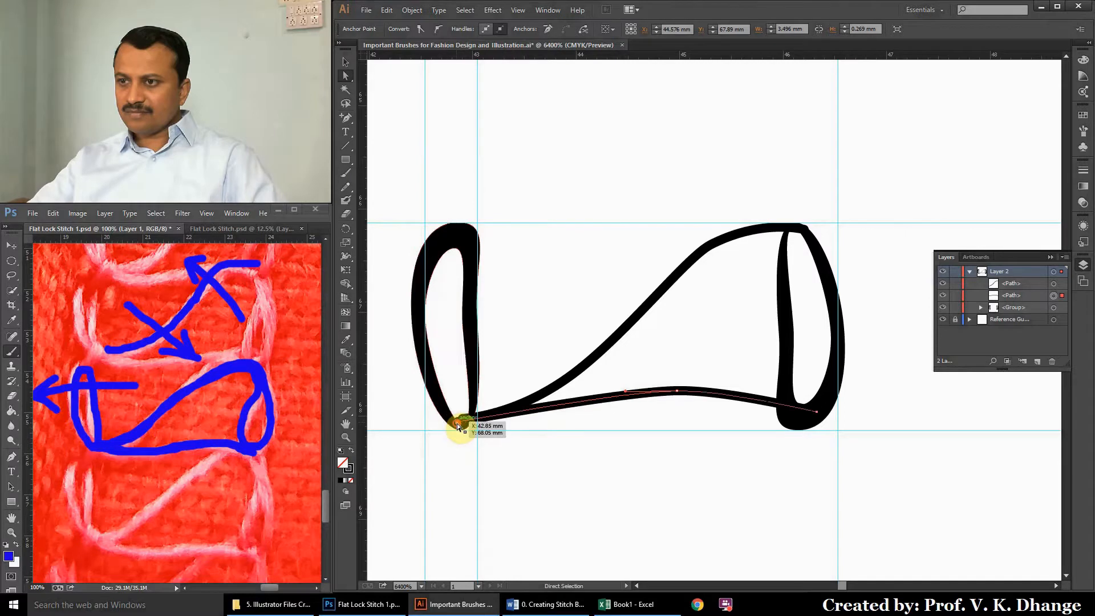
drag(454, 422, 450, 422)
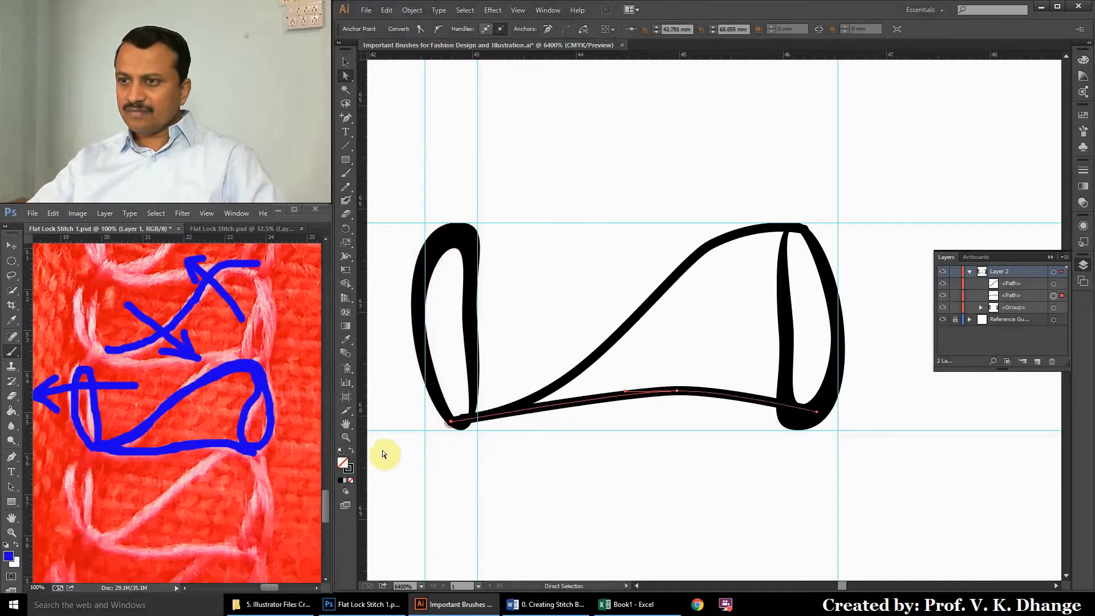
click(345, 63)
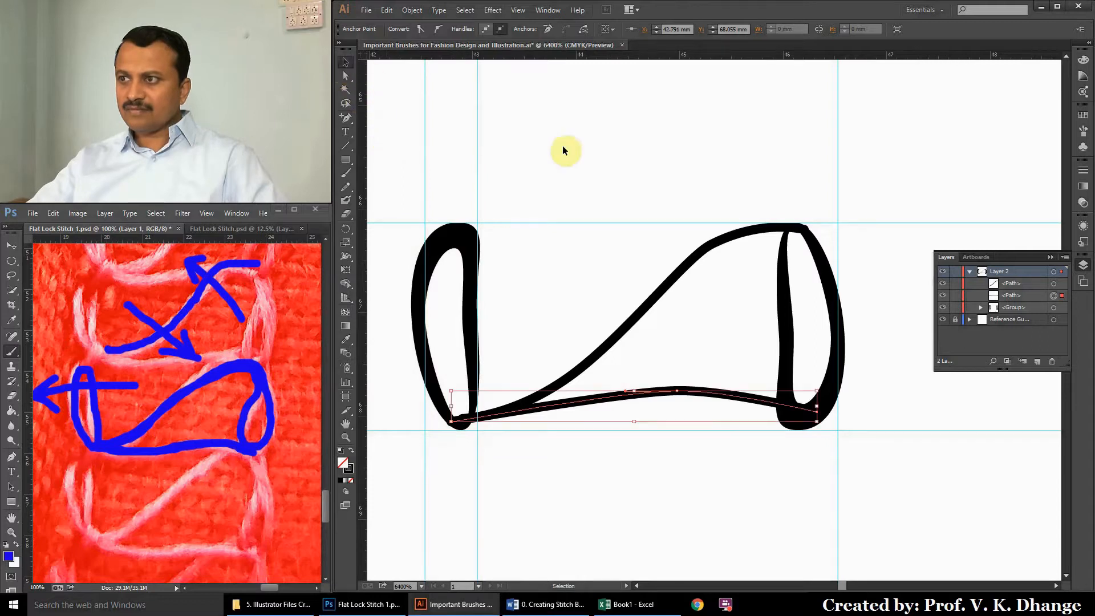
click(565, 146)
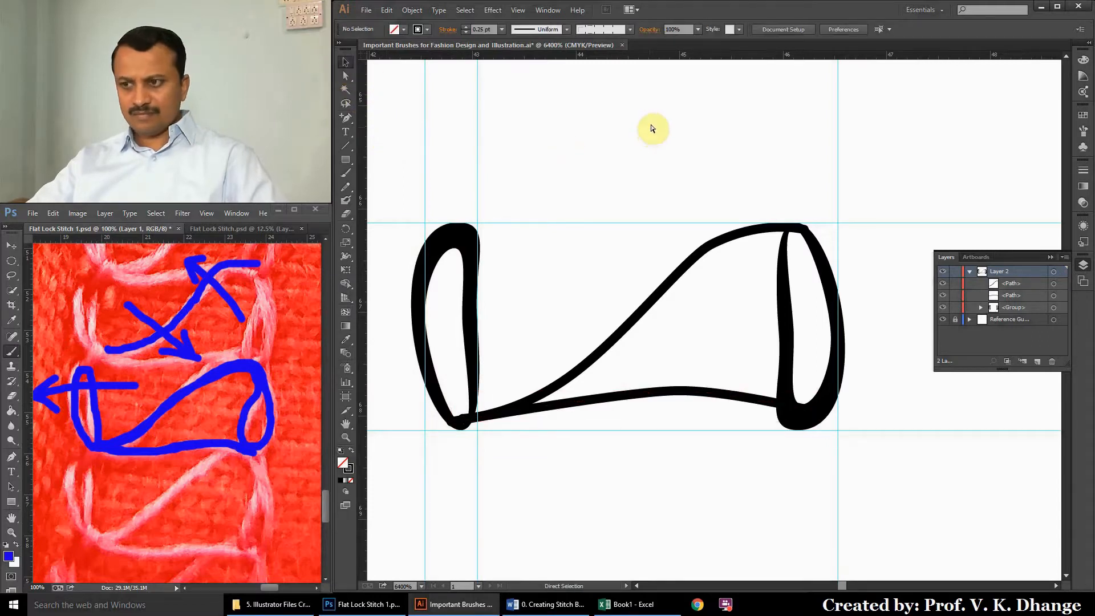
key(ctrl+z)
key(ctrl+z)
click(651, 145)
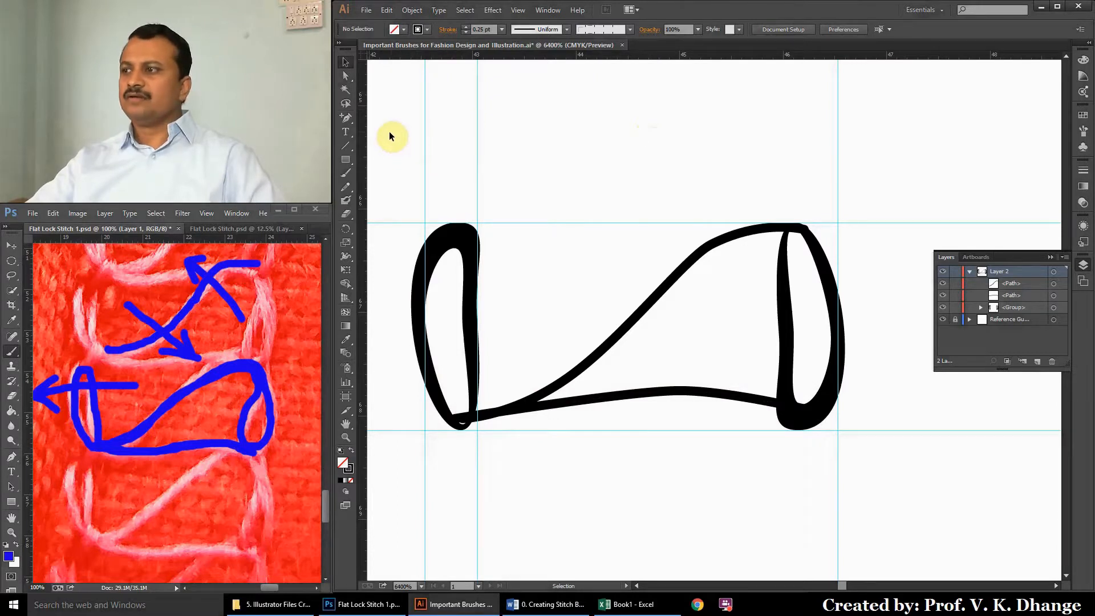
Hide the Reference Guide layer and delete it together with its artwork.
click(981, 308)
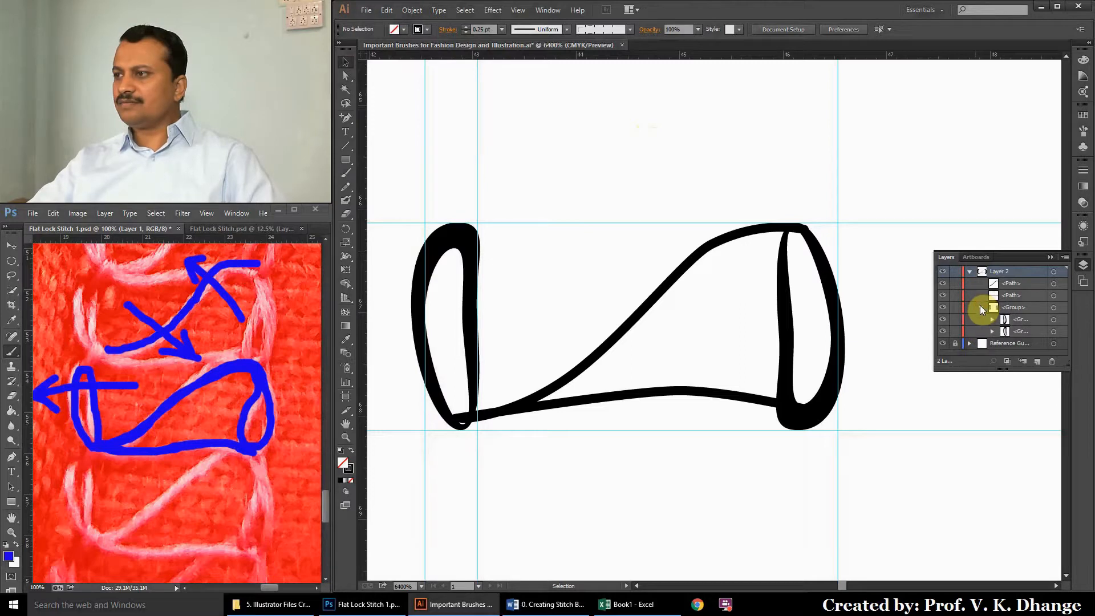
click(942, 344)
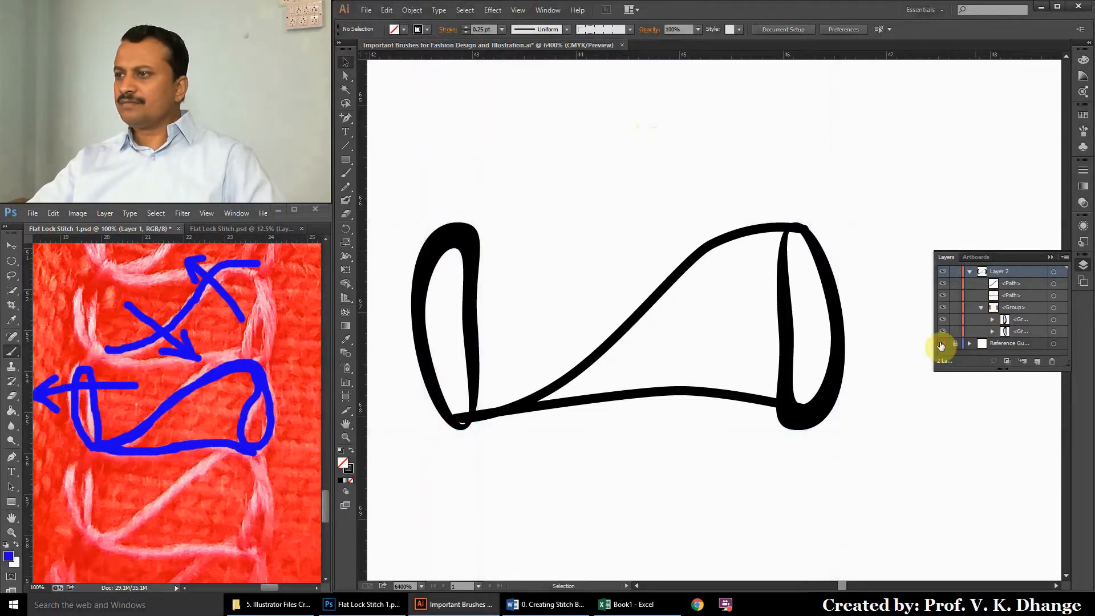
click(1011, 344)
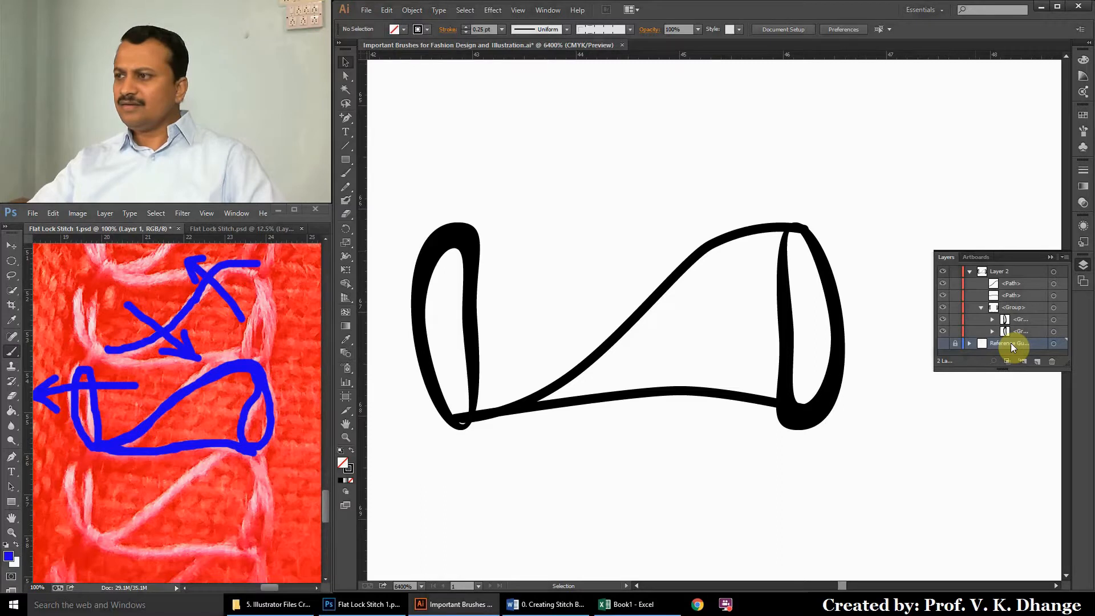
click(1052, 360)
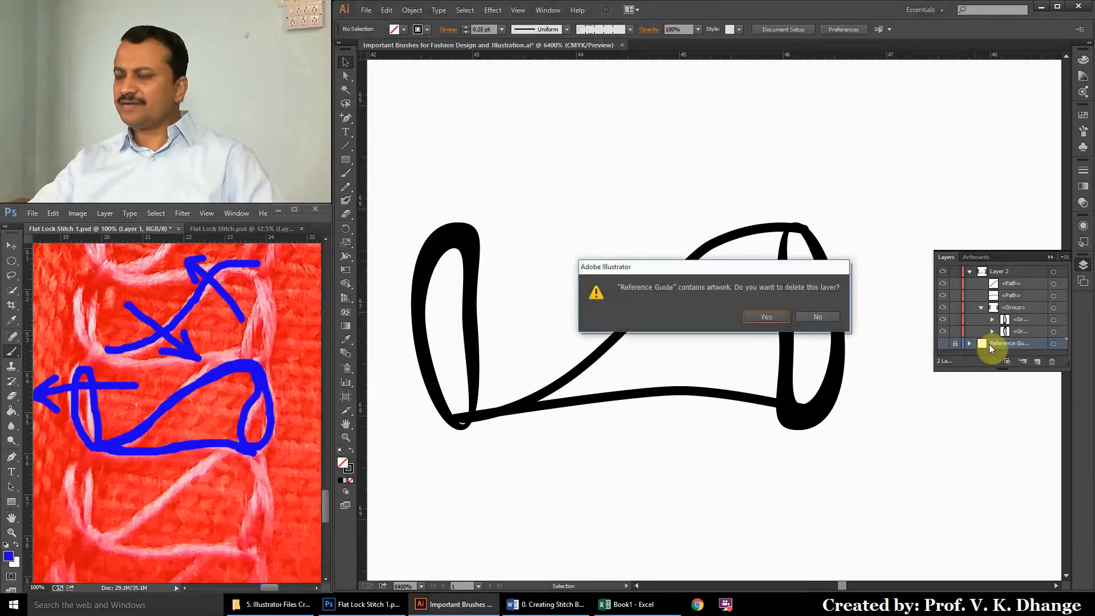
click(778, 317)
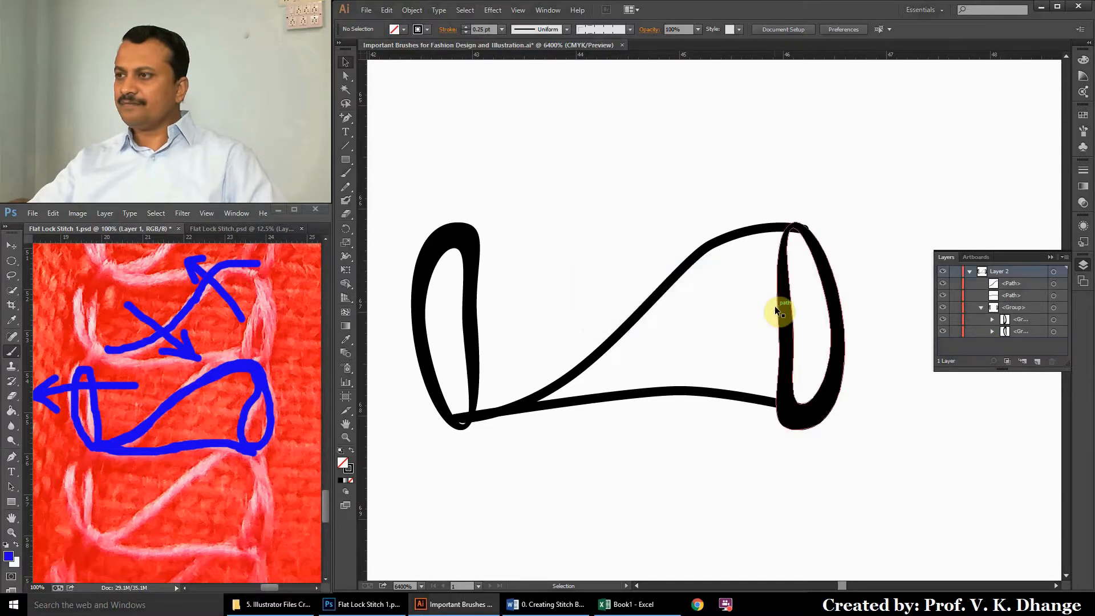
Group both loops and the two connecting threads into a single group, and collapse Layer 2.
mouse_move(383, 113)
mouse_down()
mouse_move(756, 292)
mouse_move(899, 450)
mouse_move(932, 527)
mouse_up()
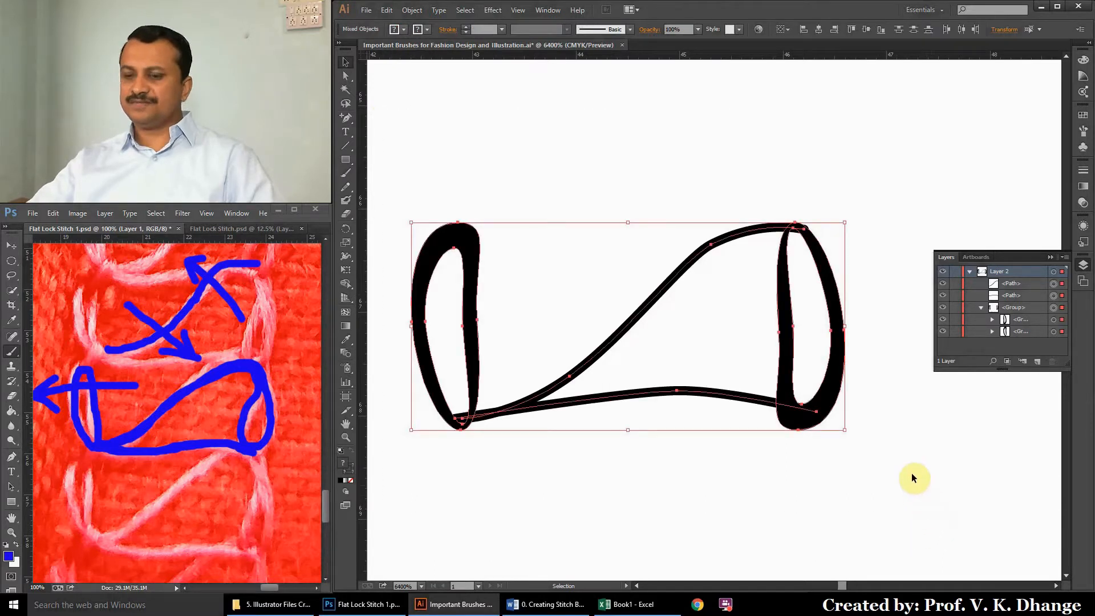
key(a)
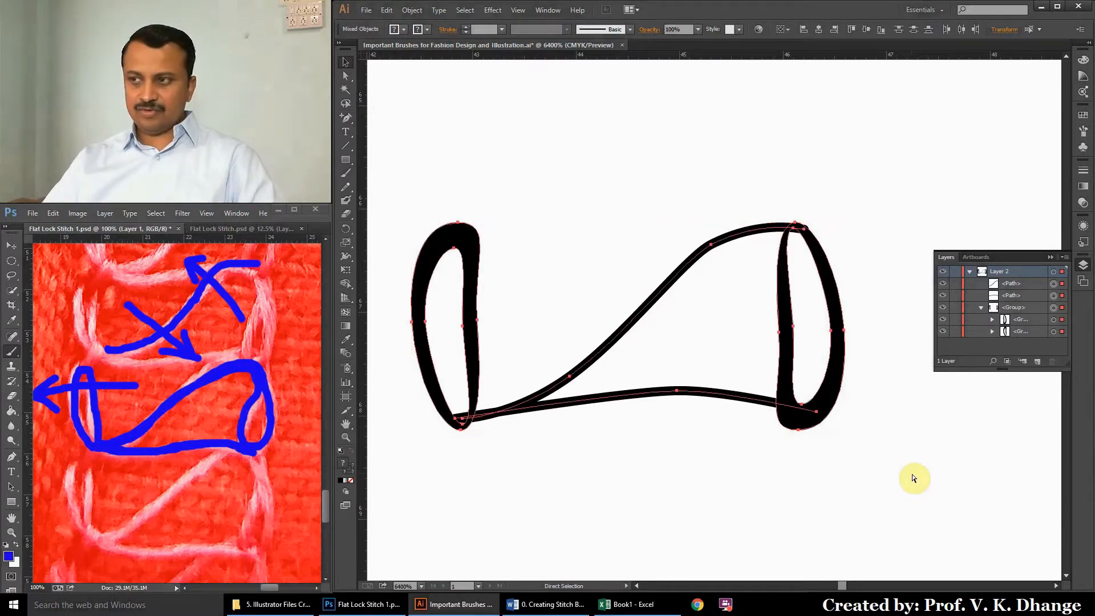
key(ctrl+g)
key(v)
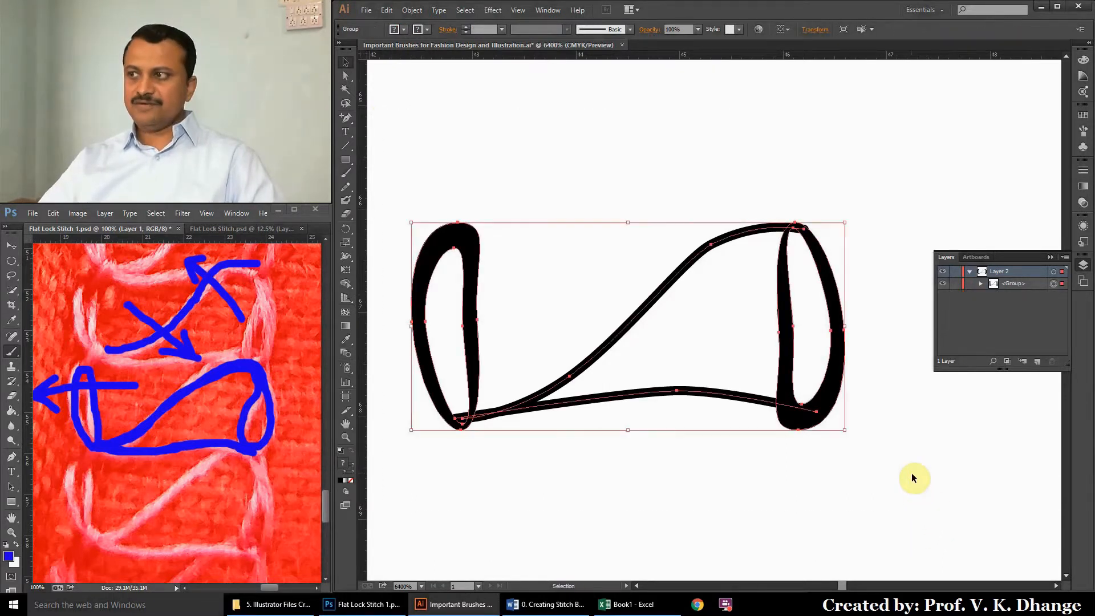
click(969, 272)
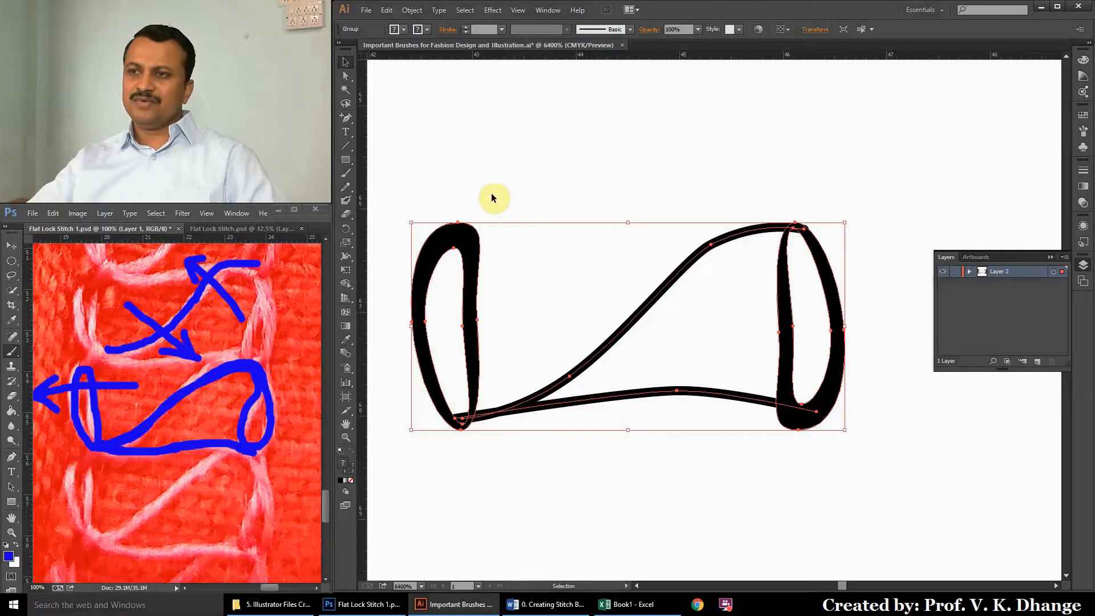
Scale the stitch group uniformly to 50% with strokes and effects scaled, and reselect the whole group.
double_click(346, 245)
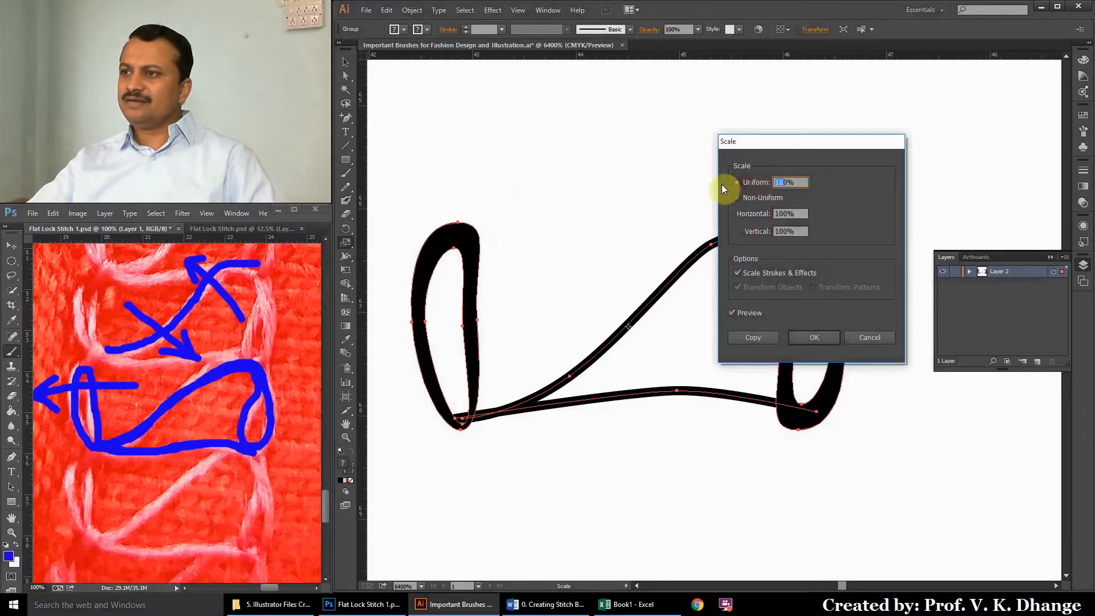
text(50)
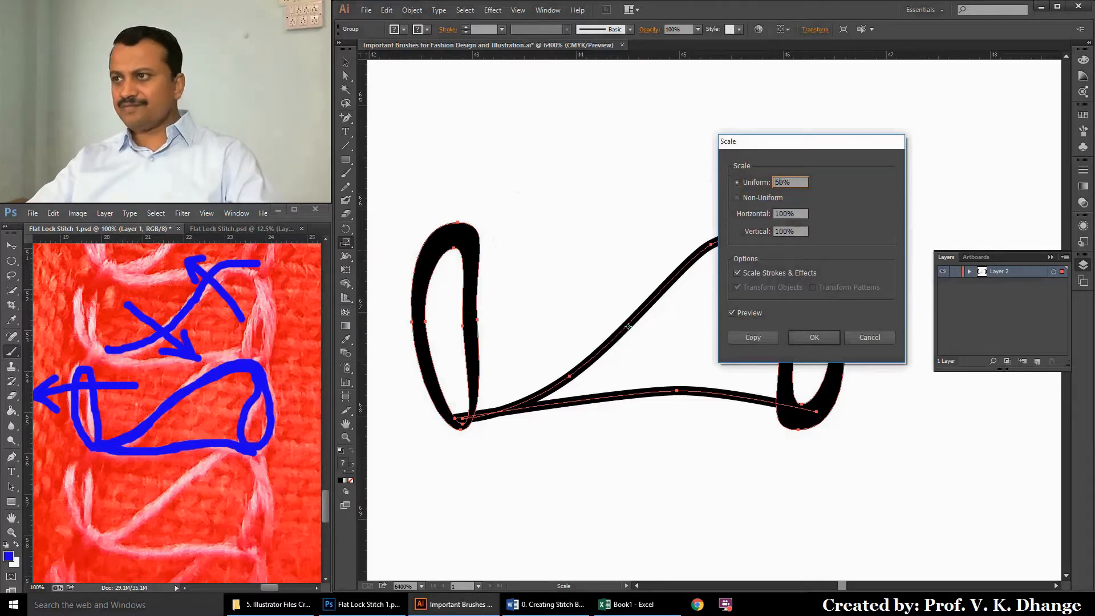
click(823, 338)
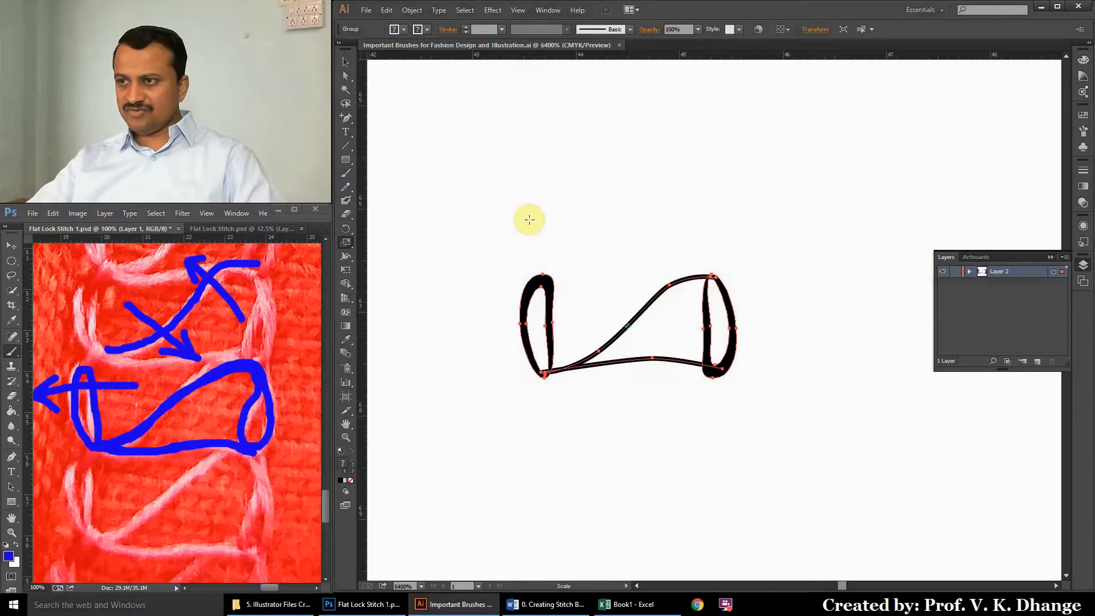
drag(453, 203, 814, 478)
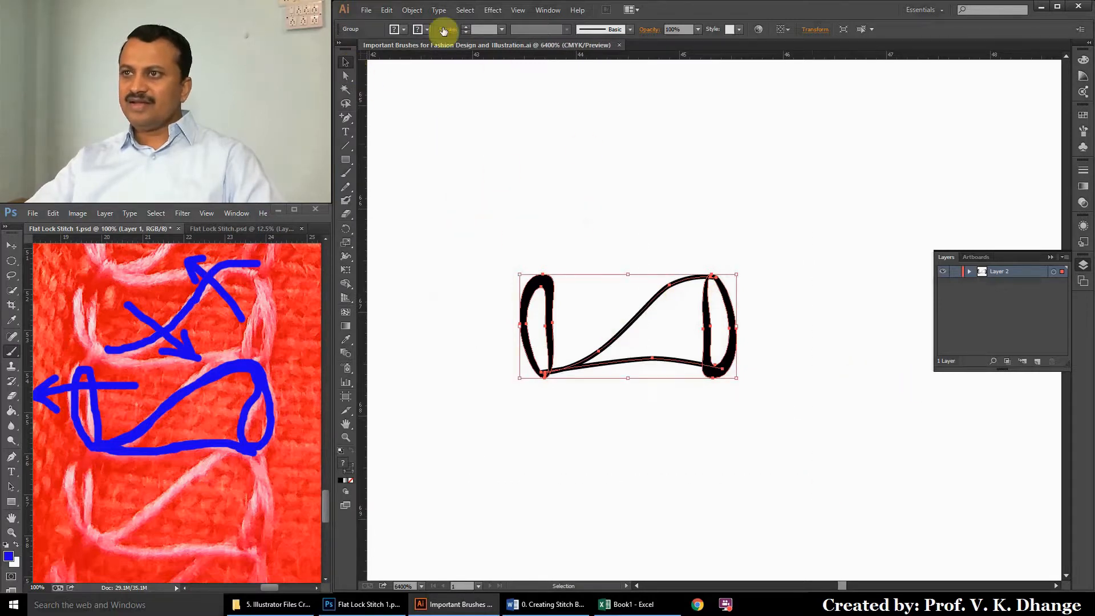
Rotate the grouped flat lock stitch by 270° so its loops lie horizontally, and deselect it.
click(412, 11)
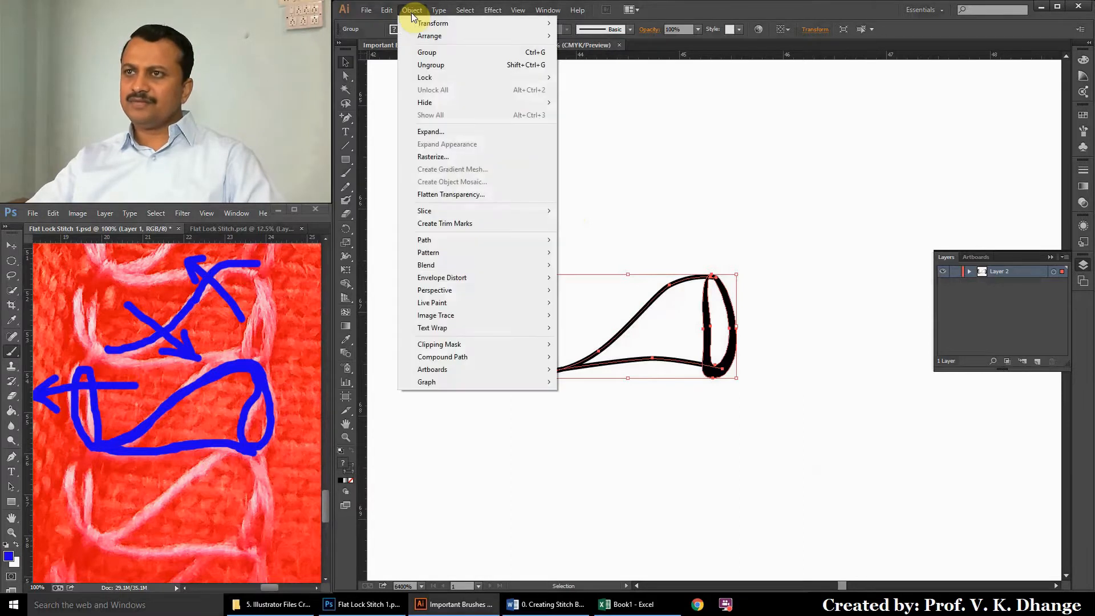
mouse_move(415, 24)
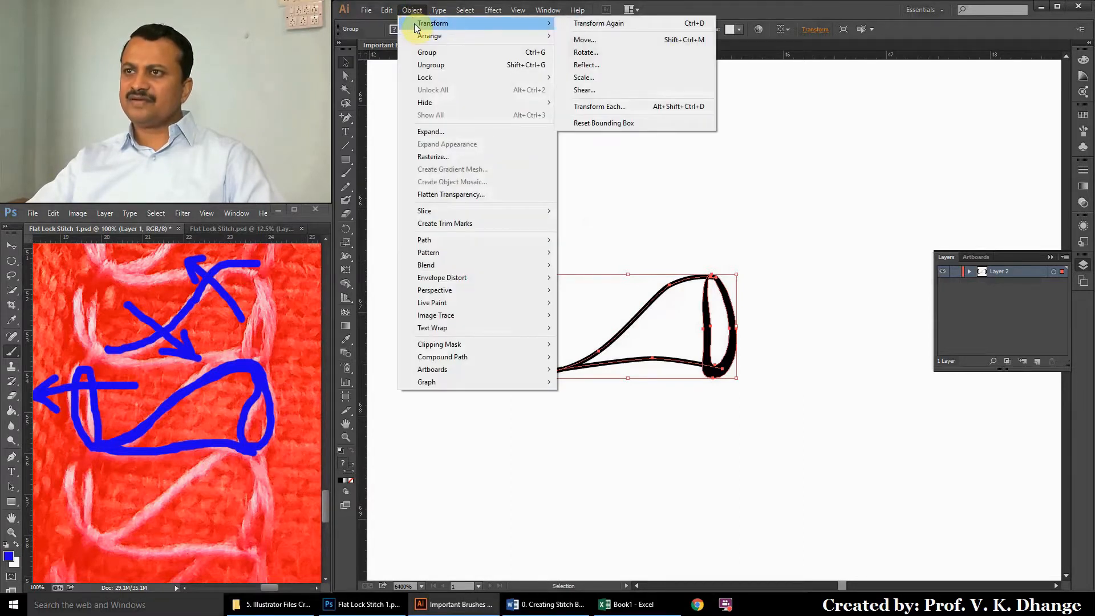
click(596, 52)
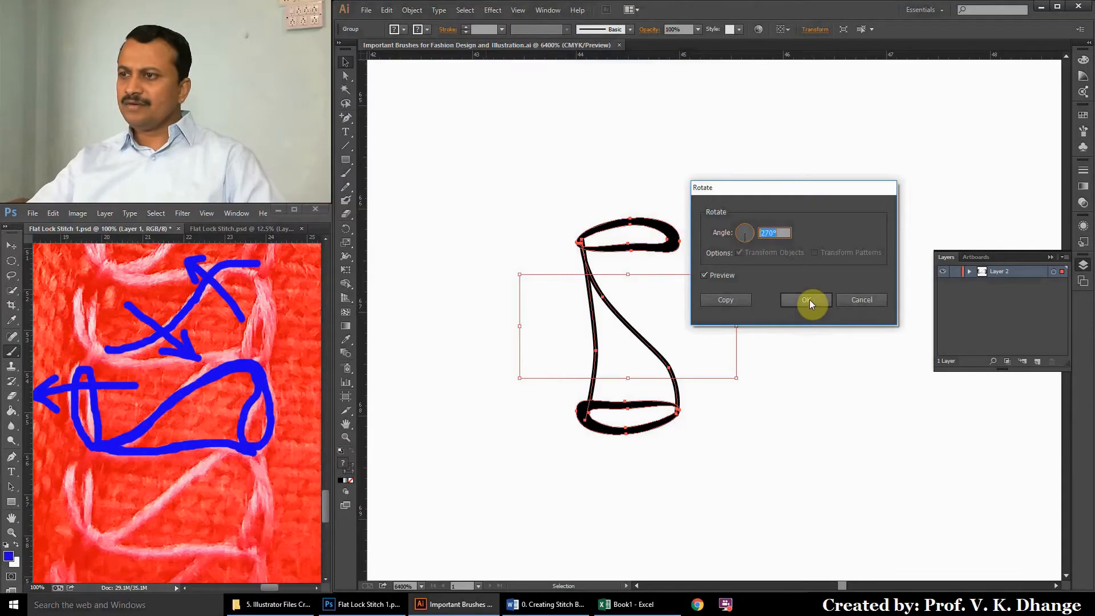
click(809, 299)
click(794, 273)
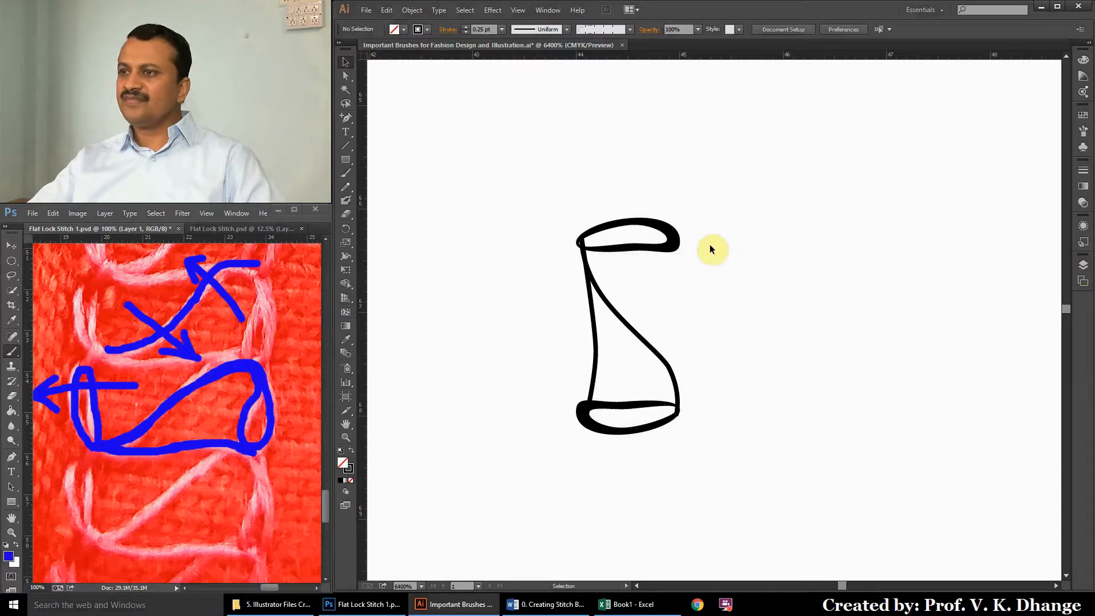
Create a new pattern brush from the rotated stitch group.
click(1083, 131)
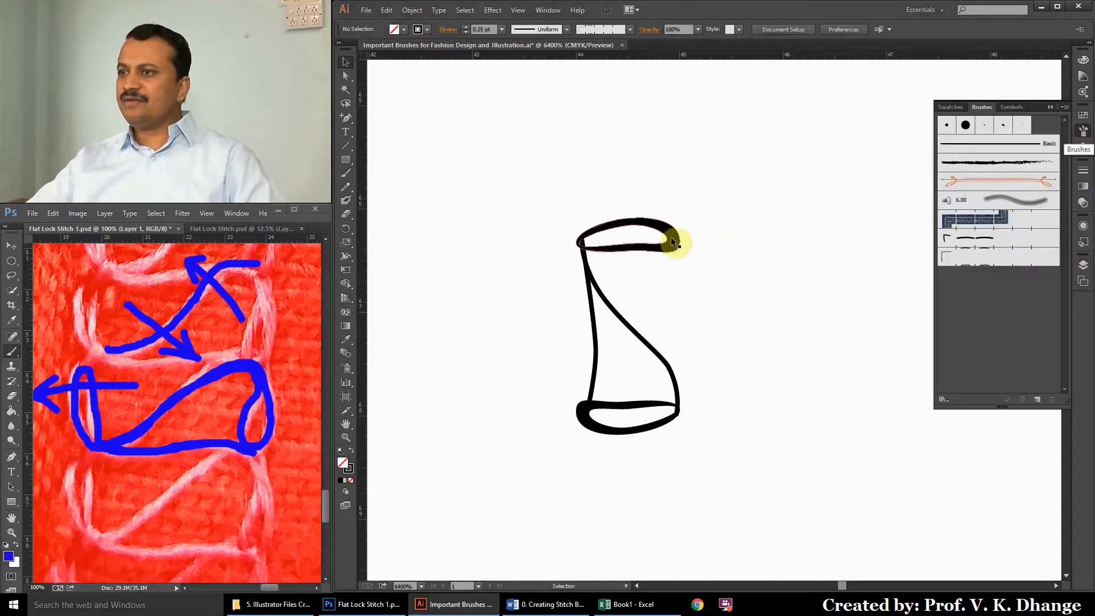
mouse_move(674, 241)
mouse_down()
mouse_move(765, 279)
mouse_move(994, 305)
mouse_up()
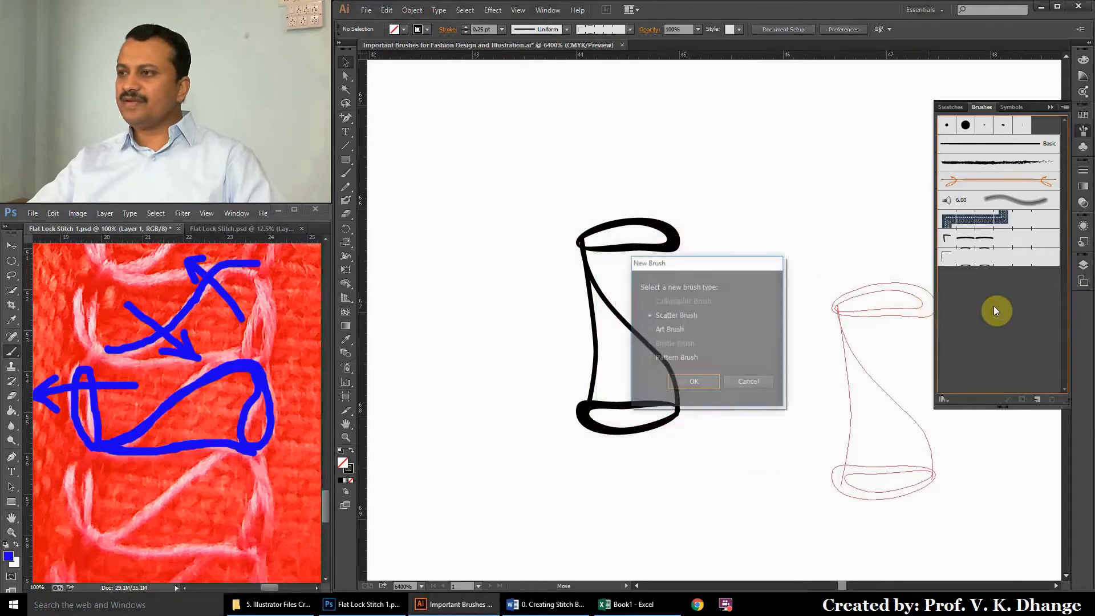
click(670, 357)
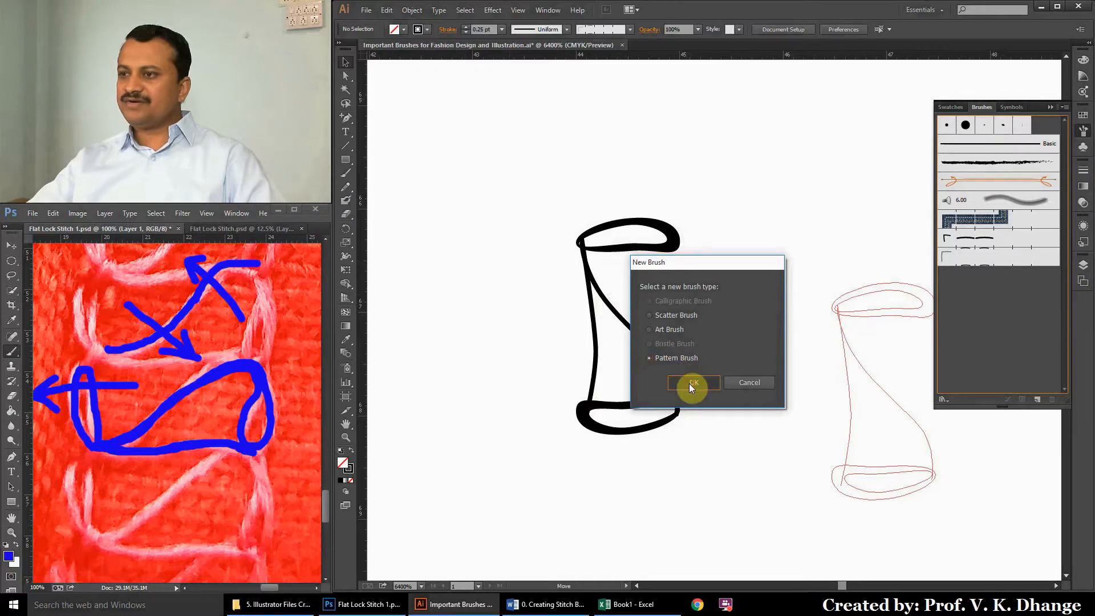
click(689, 382)
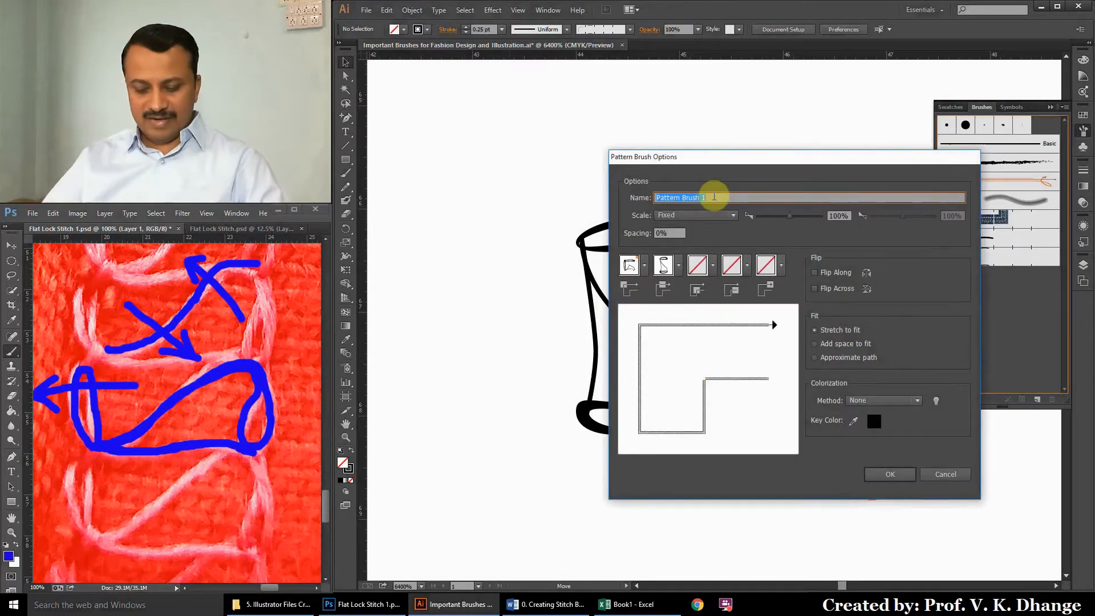
Name the pattern brush "Flat Lock Wrong SIde stitch", set its colorization method to Tints, and save it.
text(Fl)
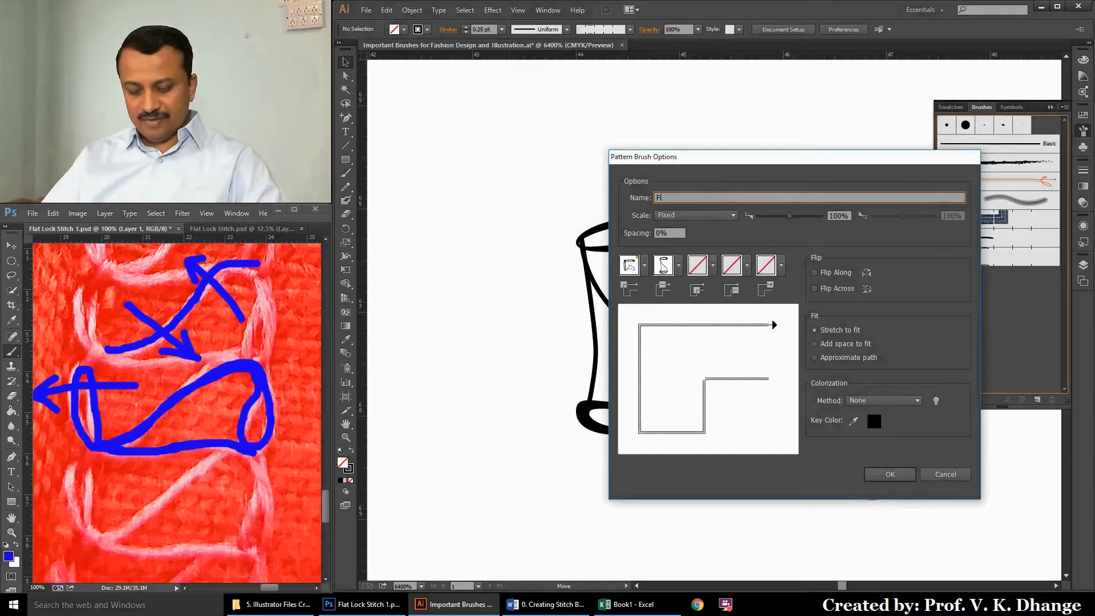
text(at Lock)
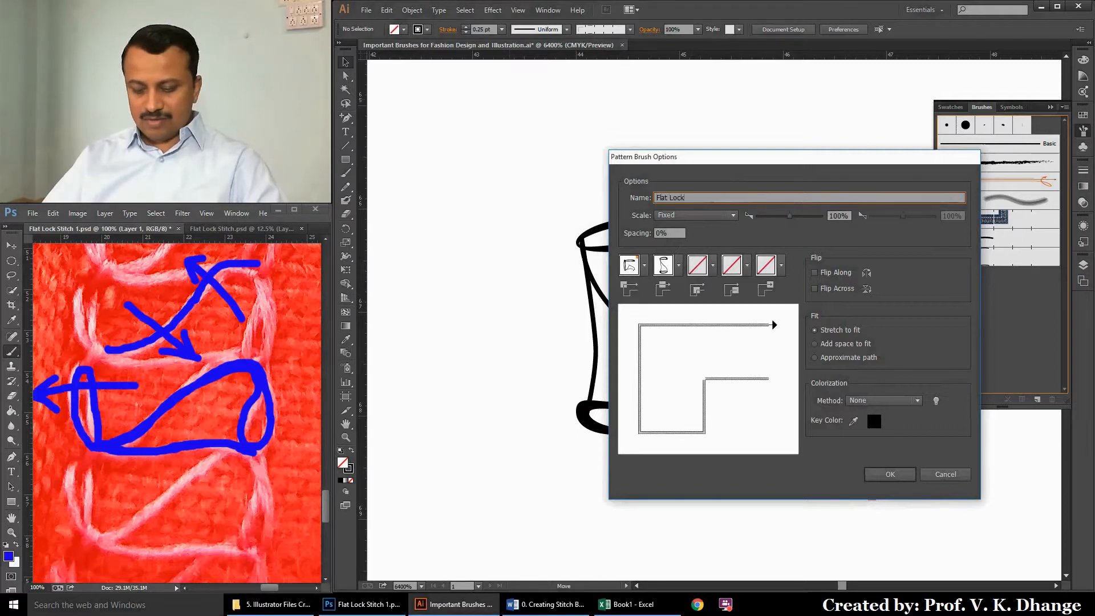
text( Wr)
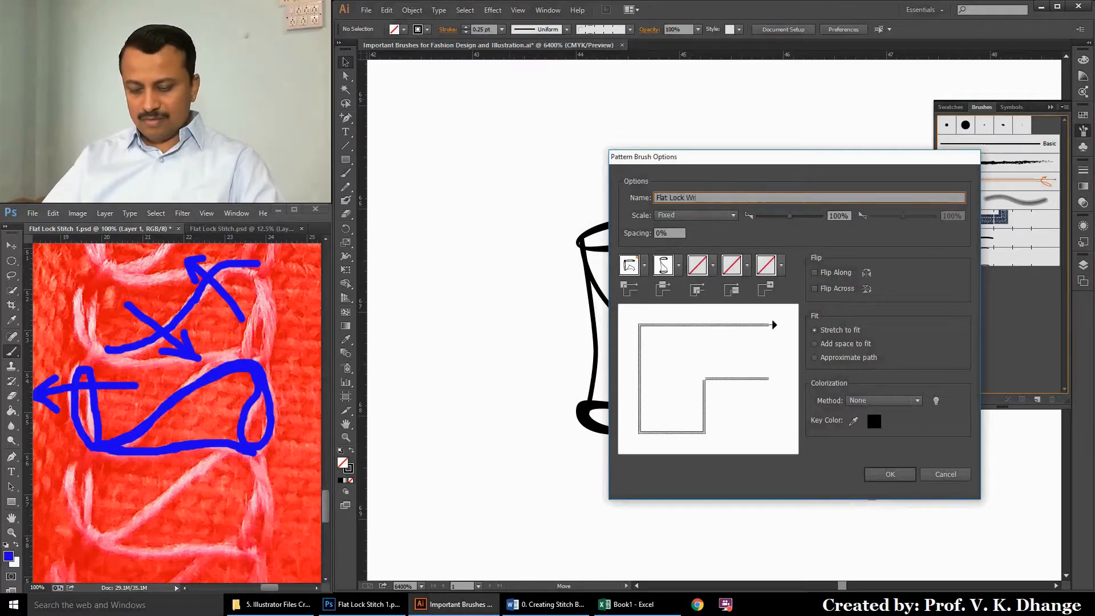
text(ong S)
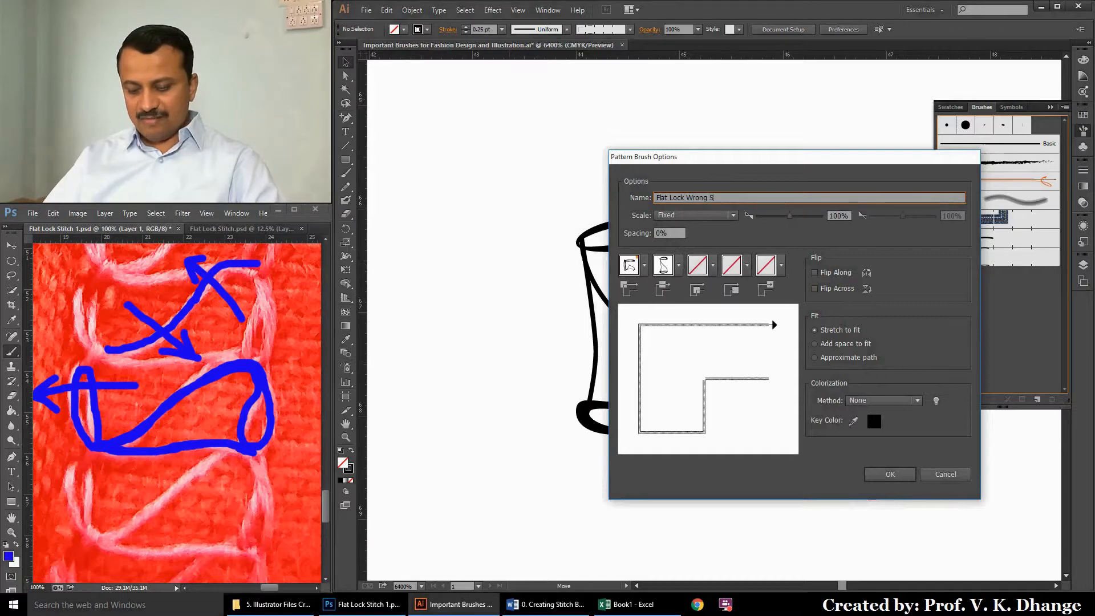
text(Ide stitch)
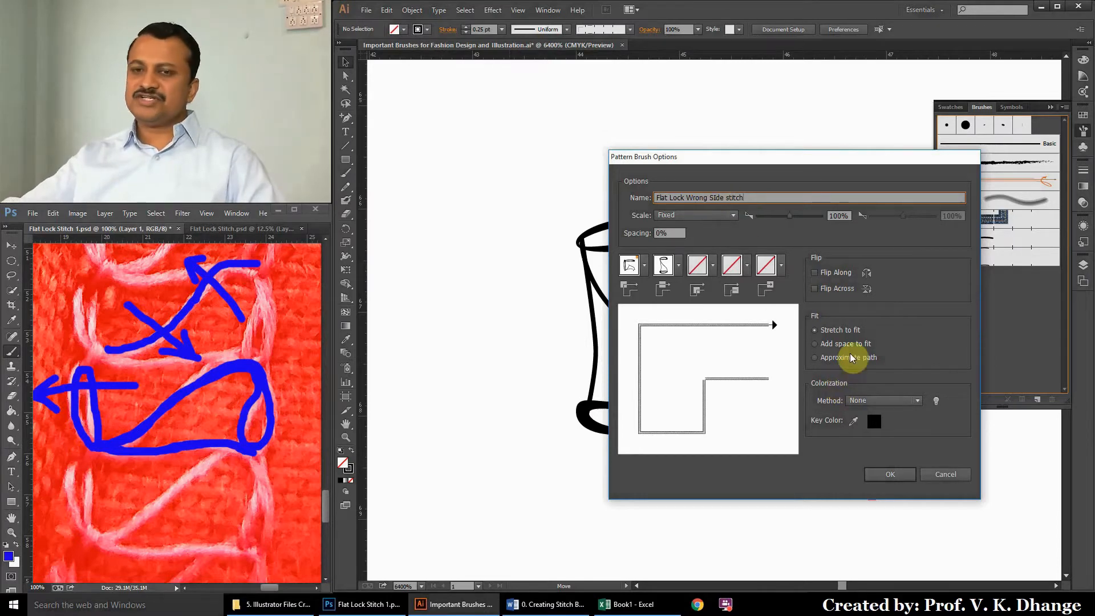
click(867, 401)
click(880, 421)
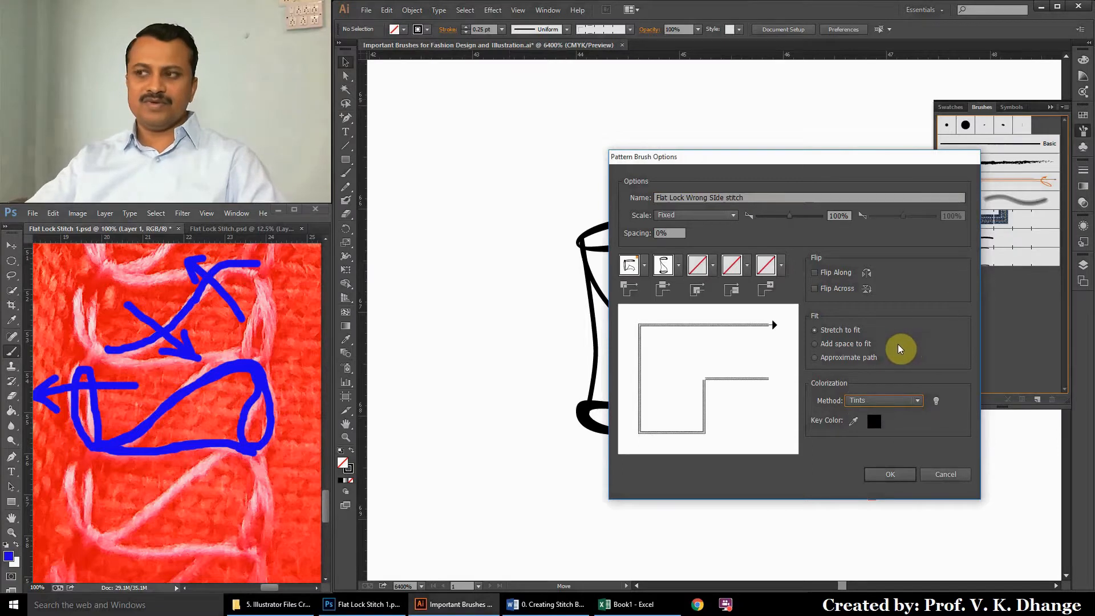
click(894, 476)
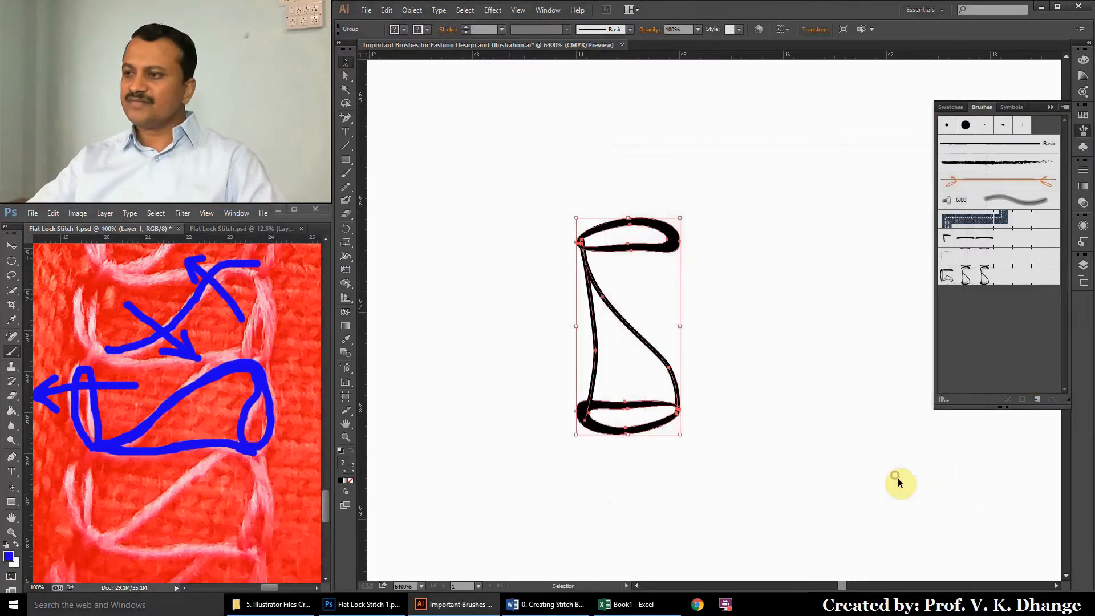
click(796, 432)
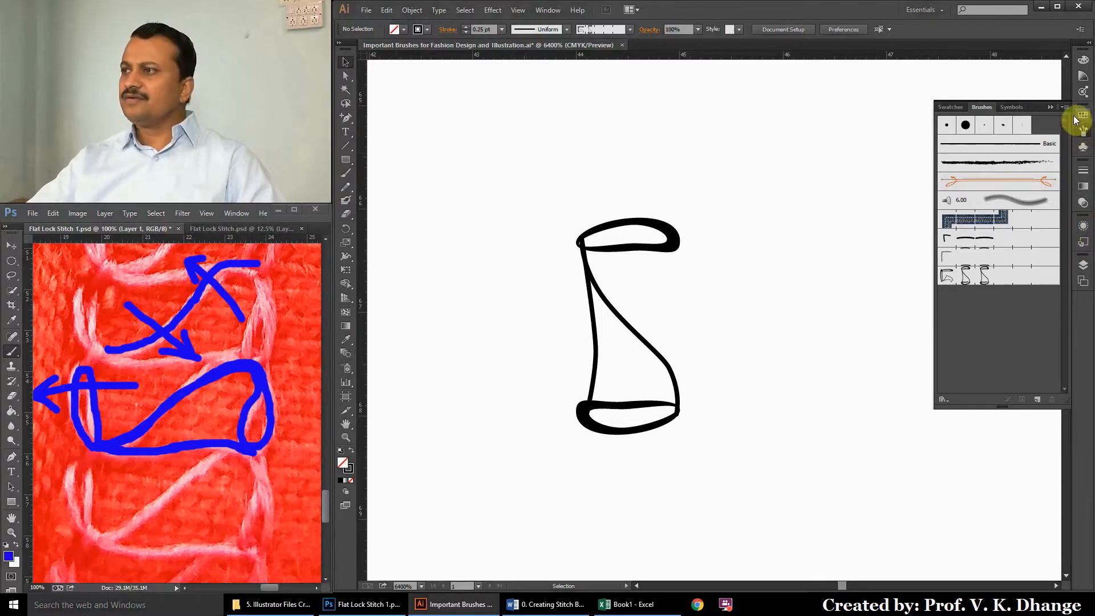
click(1050, 107)
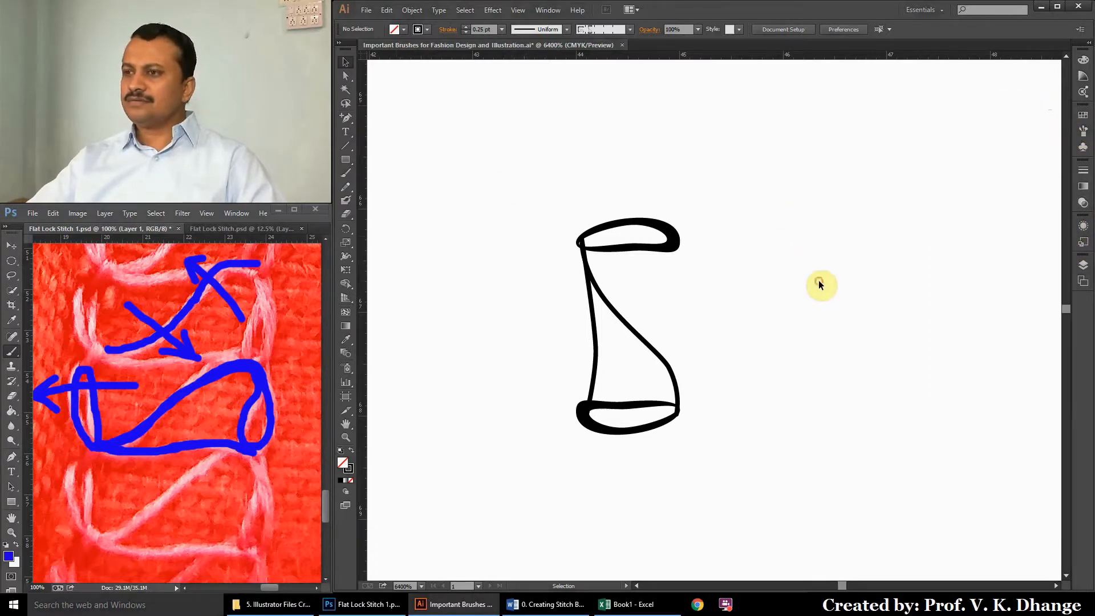
Duplicate the whole stitch group horizontally to the right so the copy's loops interlock with the original's loop ends.
drag(489, 158, 847, 540)
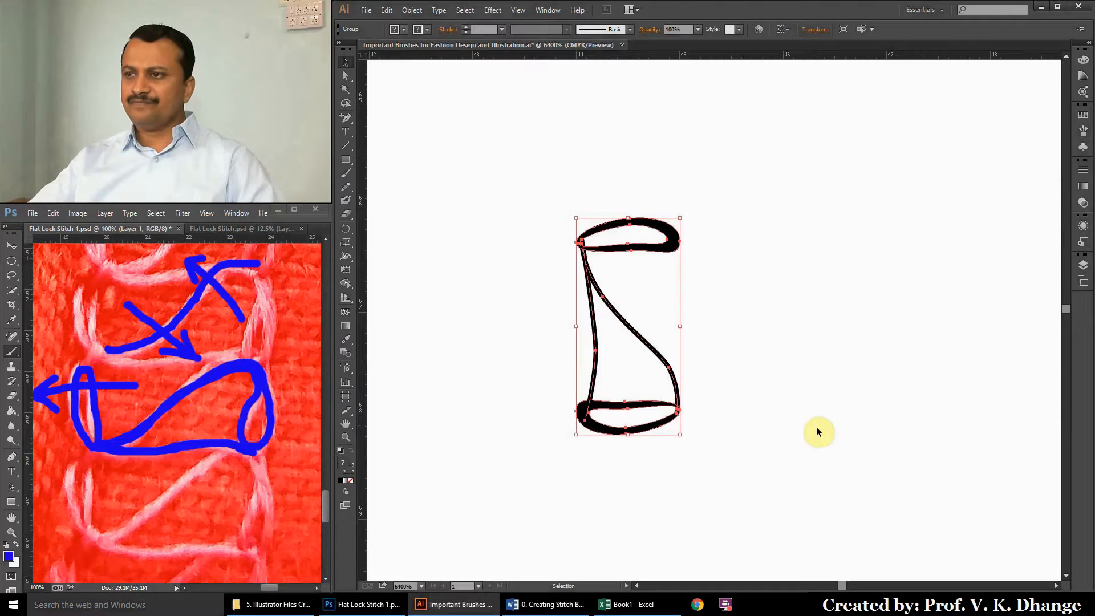
key(a)
key(v)
key(alt+Right)
key(Right)
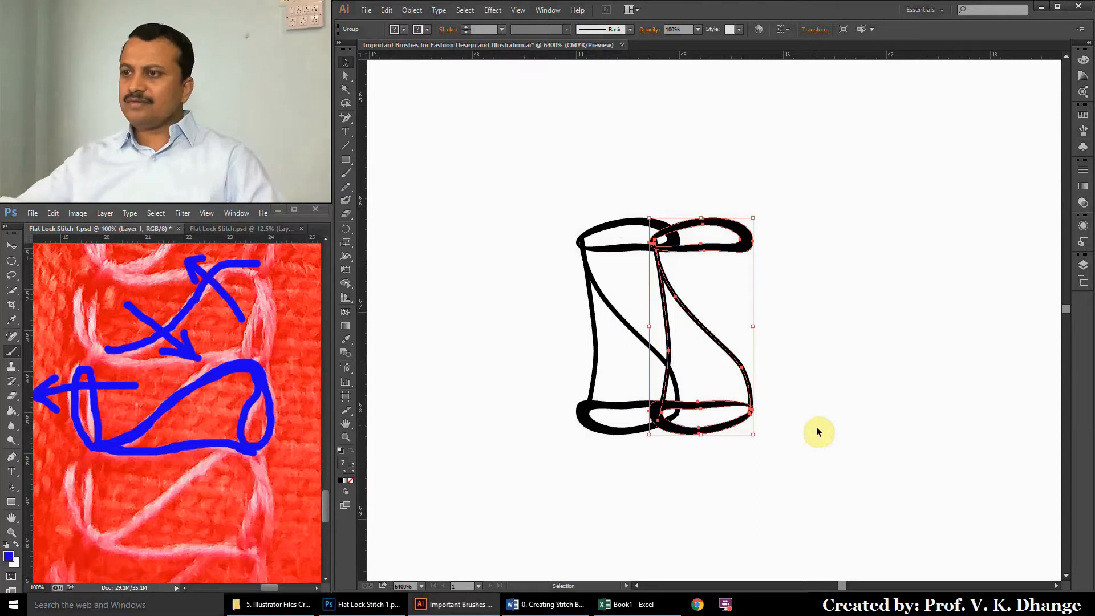
Repeat the copy transformation to add a third stitch at the same spacing, and deselect it.
key(a)
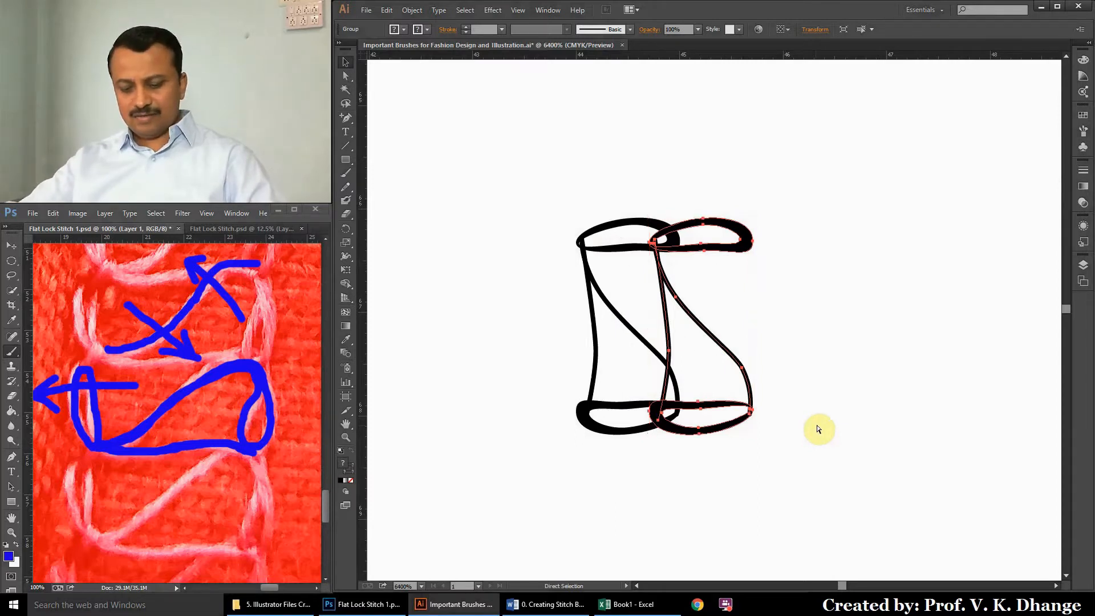
key(v)
key(ctrl+d)
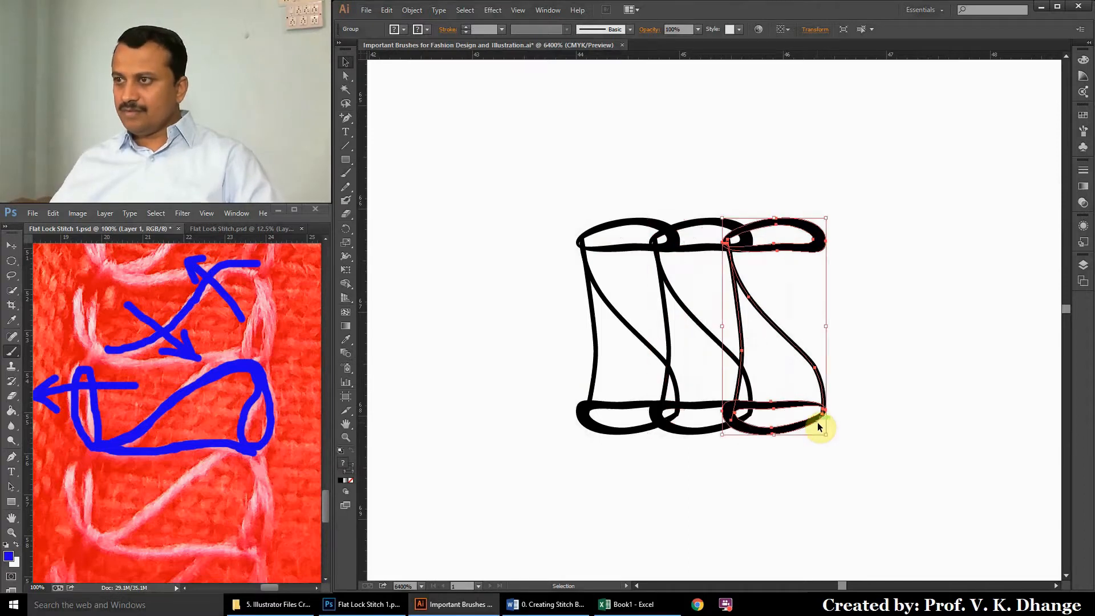
click(929, 365)
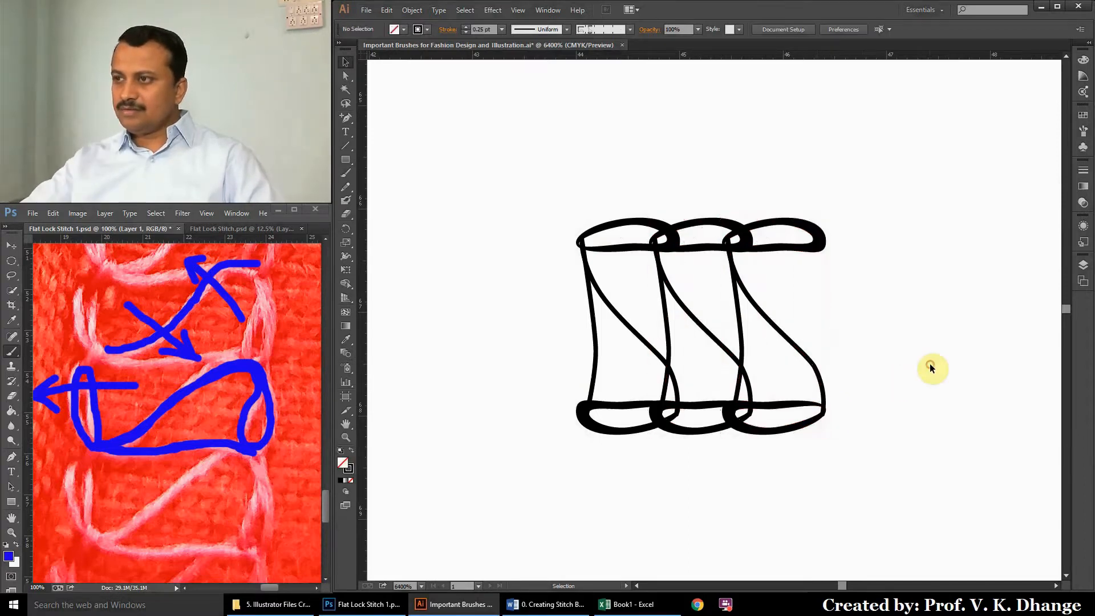
Place vertical guides through the middle of the first and third stitches, aligned with their loops' centre anchor points.
key(z)
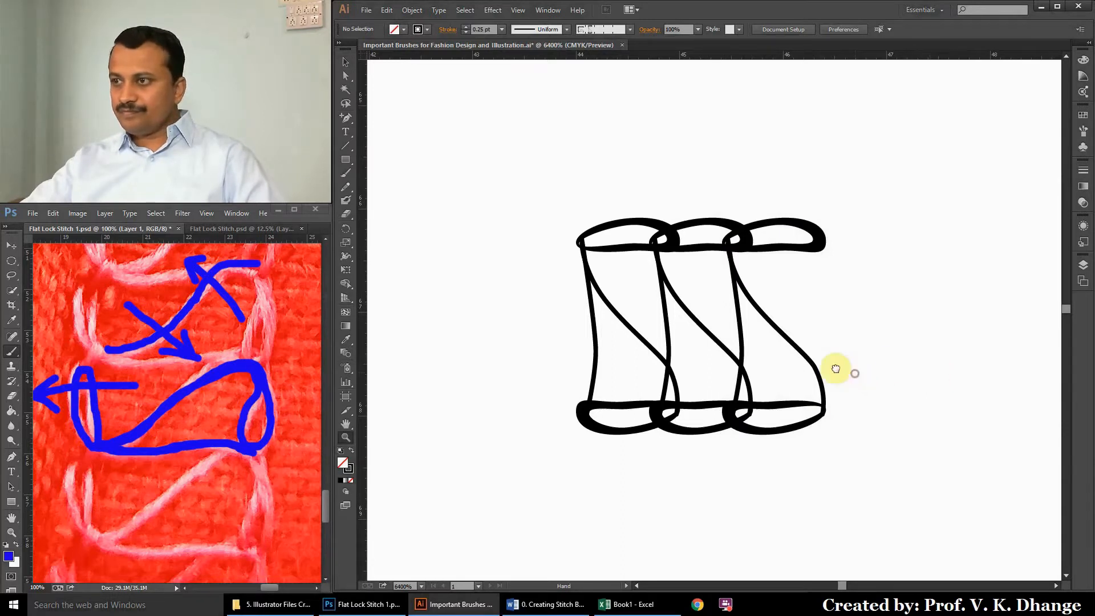
drag(833, 367, 806, 351)
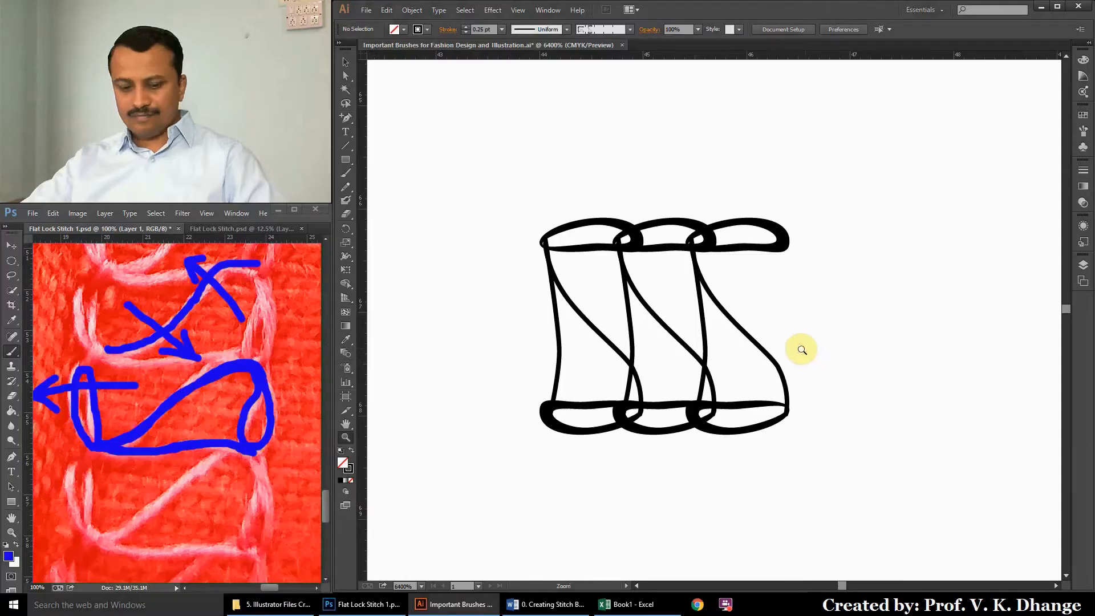
click(346, 64)
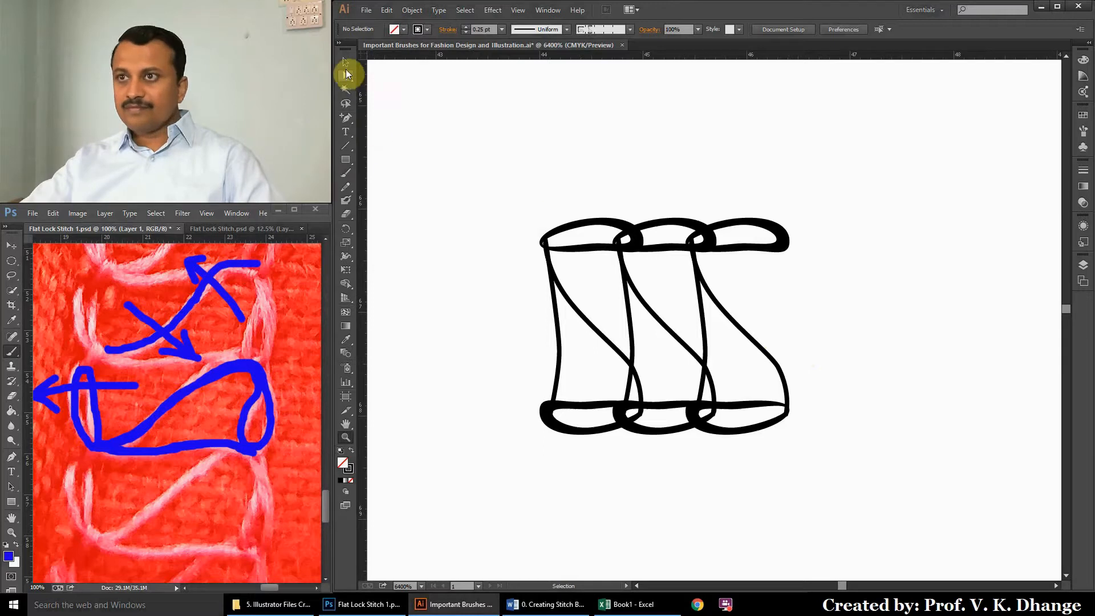
click(583, 226)
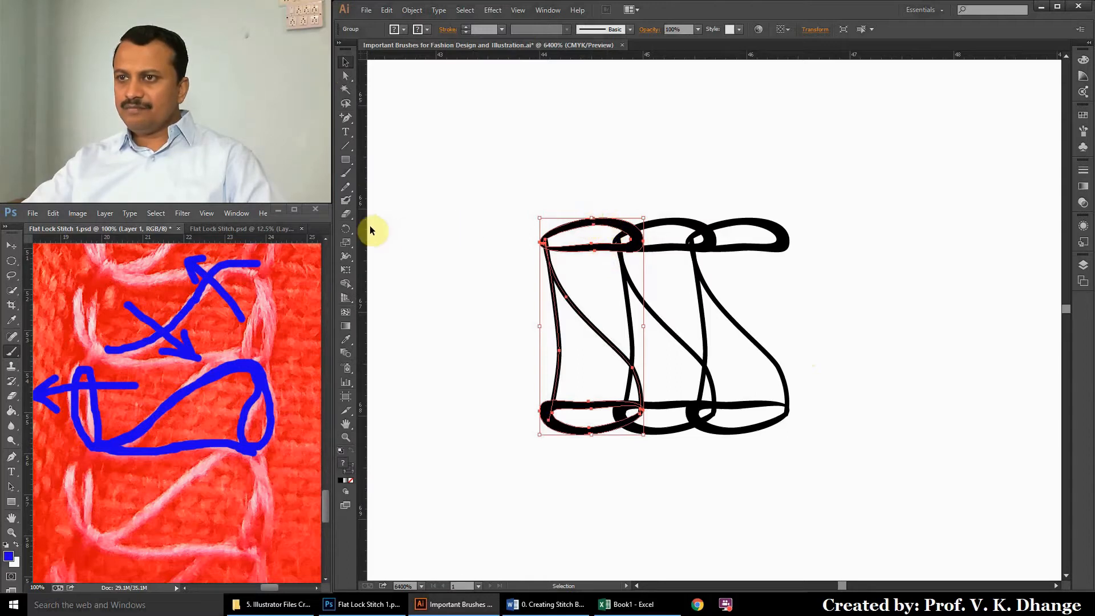
drag(359, 221, 591, 247)
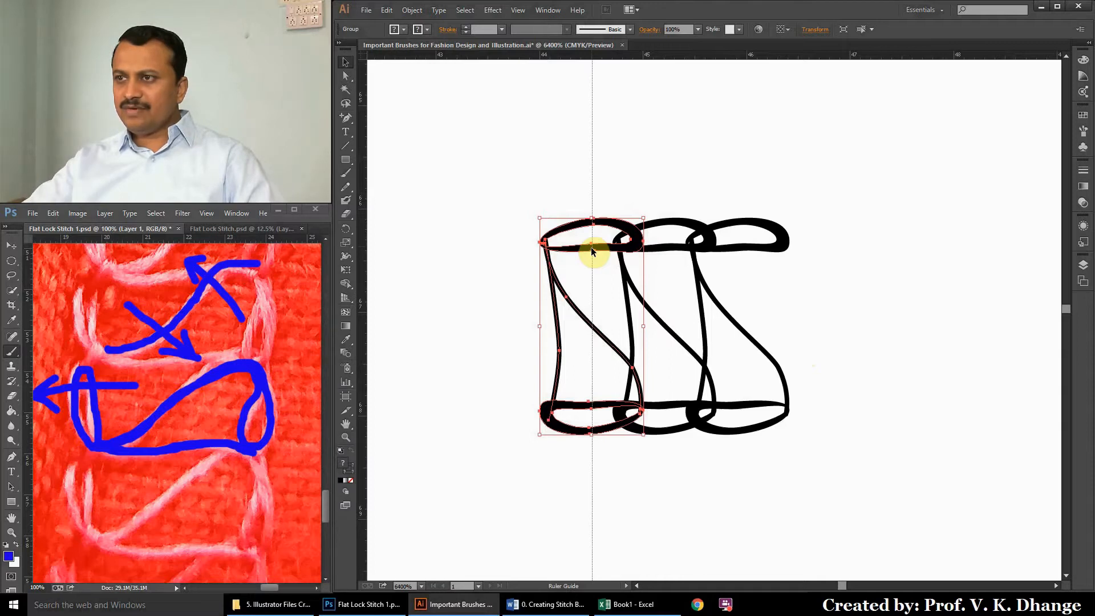
drag(592, 248, 591, 247)
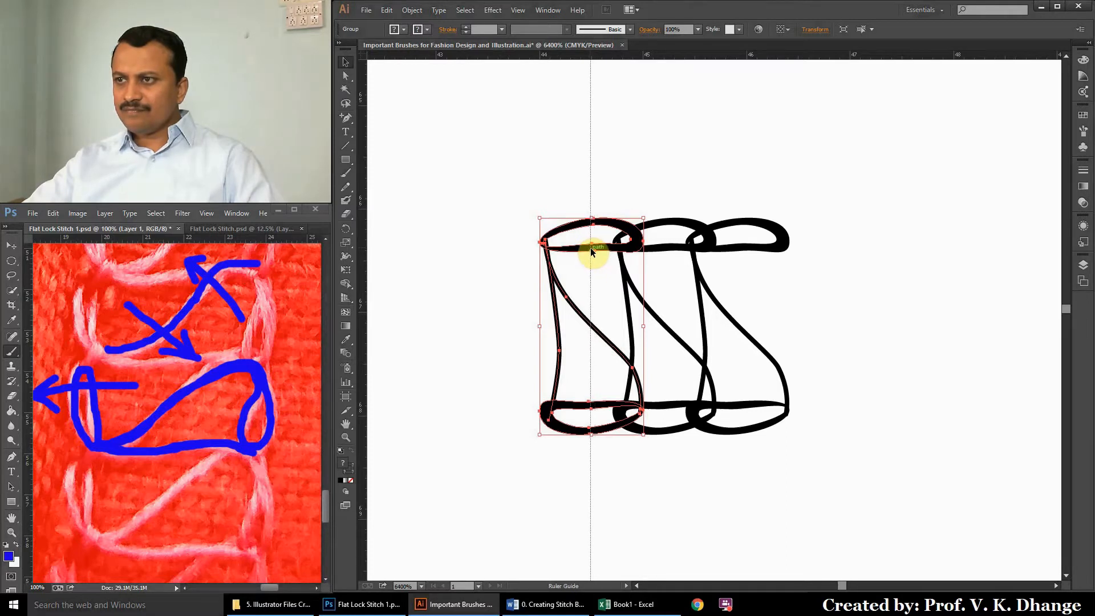
click(757, 224)
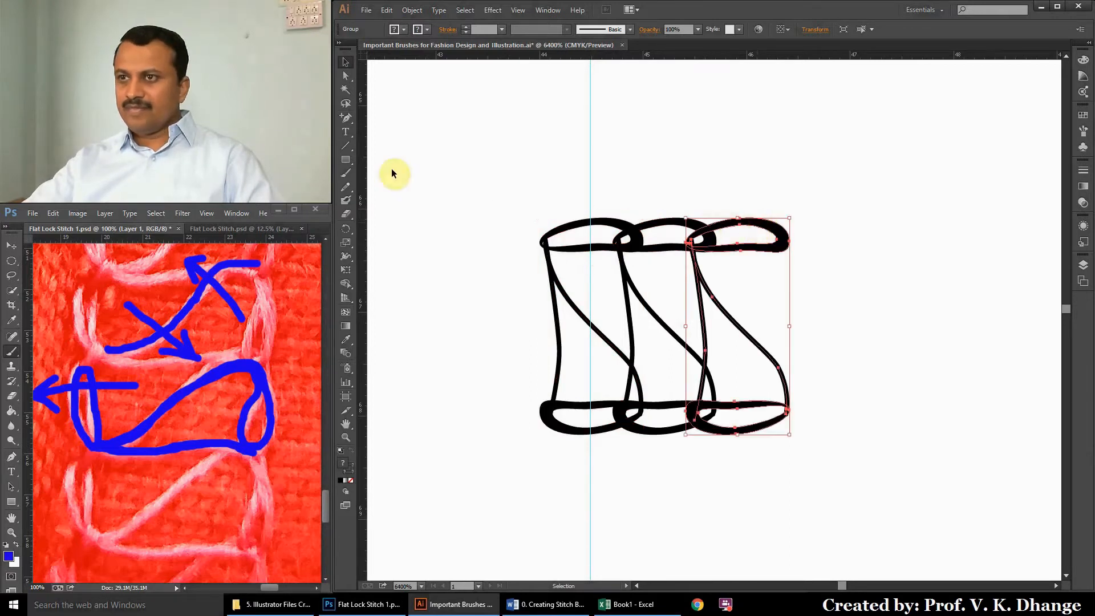
drag(362, 165, 738, 184)
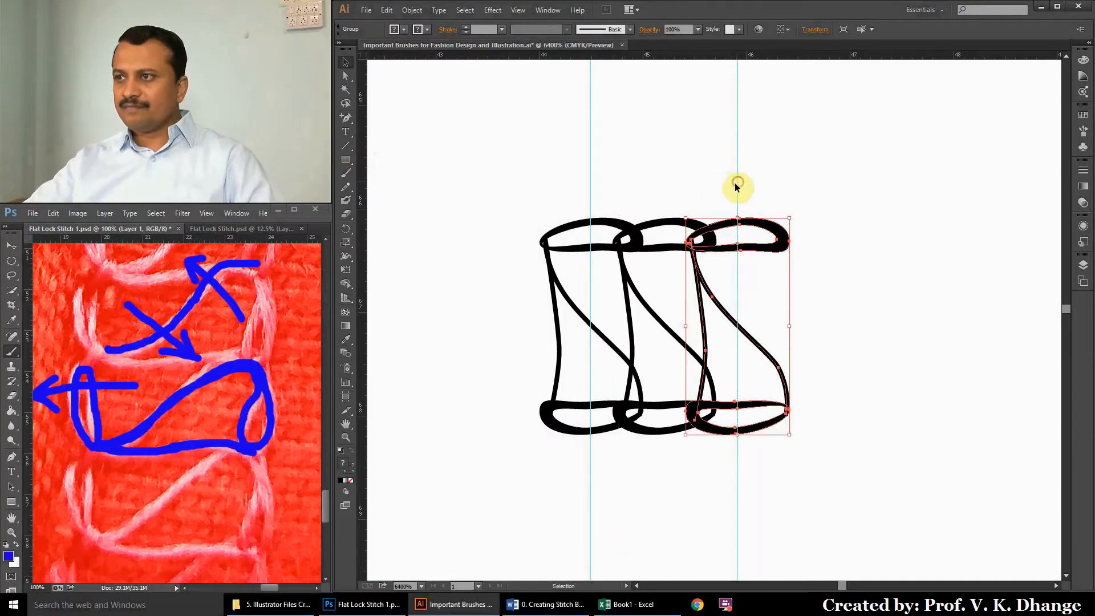
Draw a rectangle between the two guides enclosing the full height of the stitches, with no fill and no stroke.
click(345, 161)
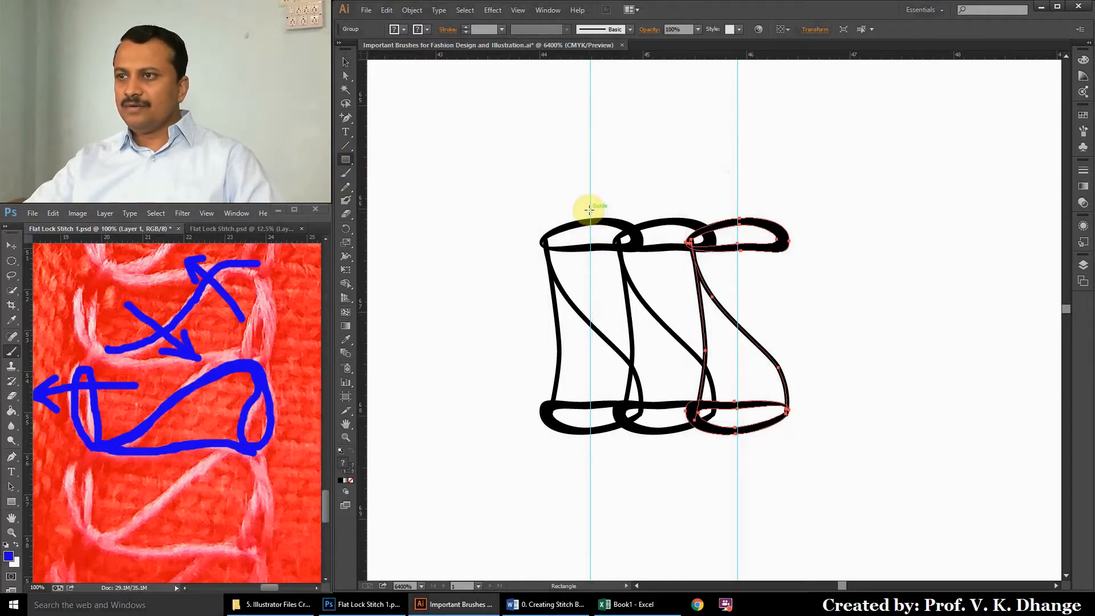
mouse_move(590, 210)
mouse_down()
mouse_move(692, 239)
mouse_move(728, 273)
mouse_move(736, 449)
mouse_up()
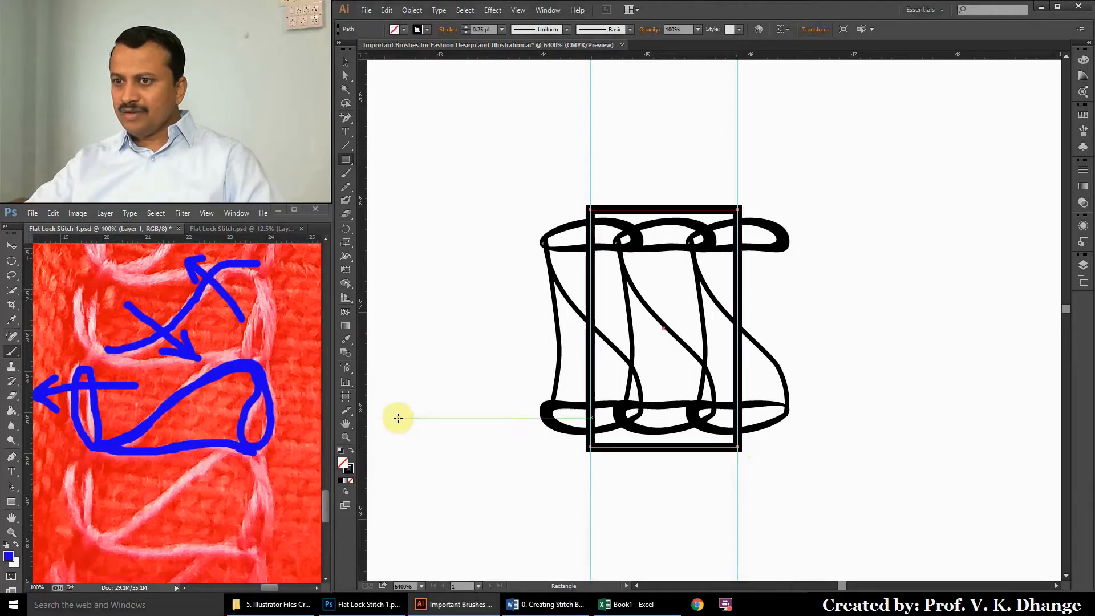
click(349, 468)
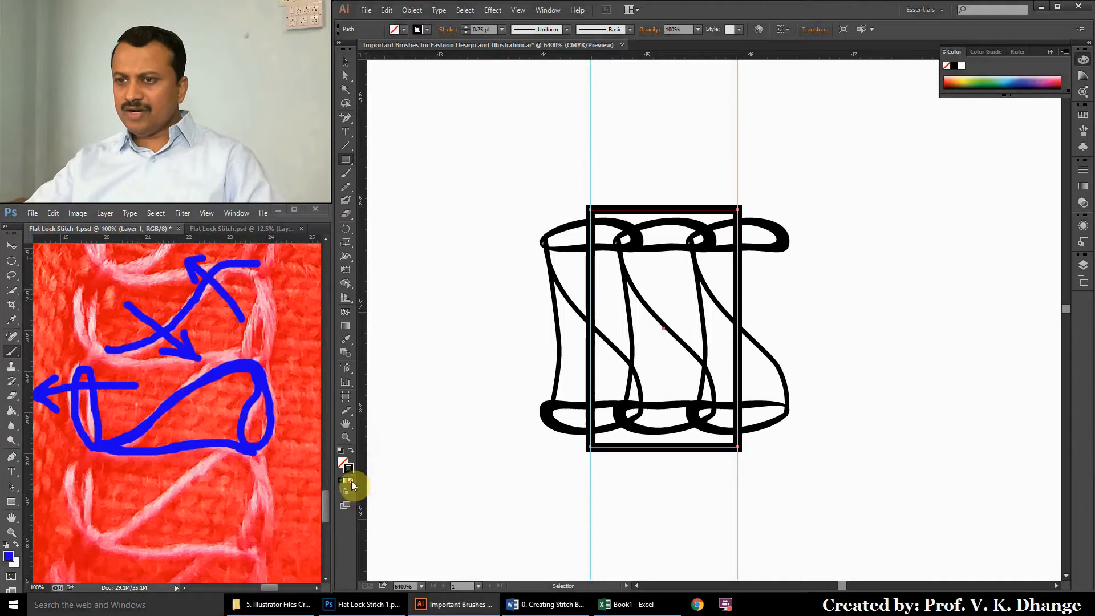
click(351, 482)
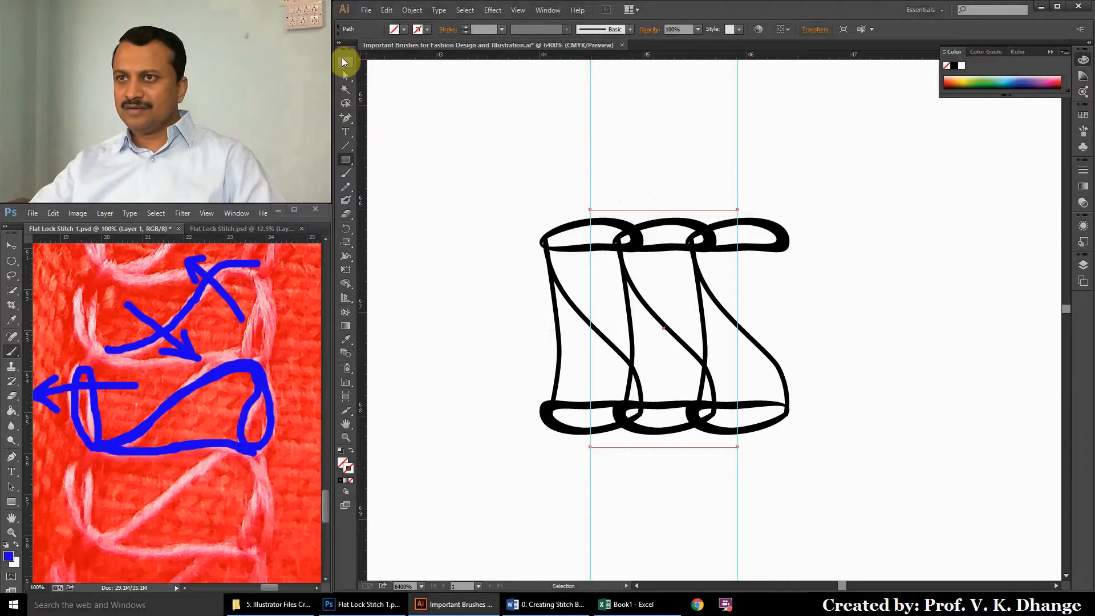
click(344, 63)
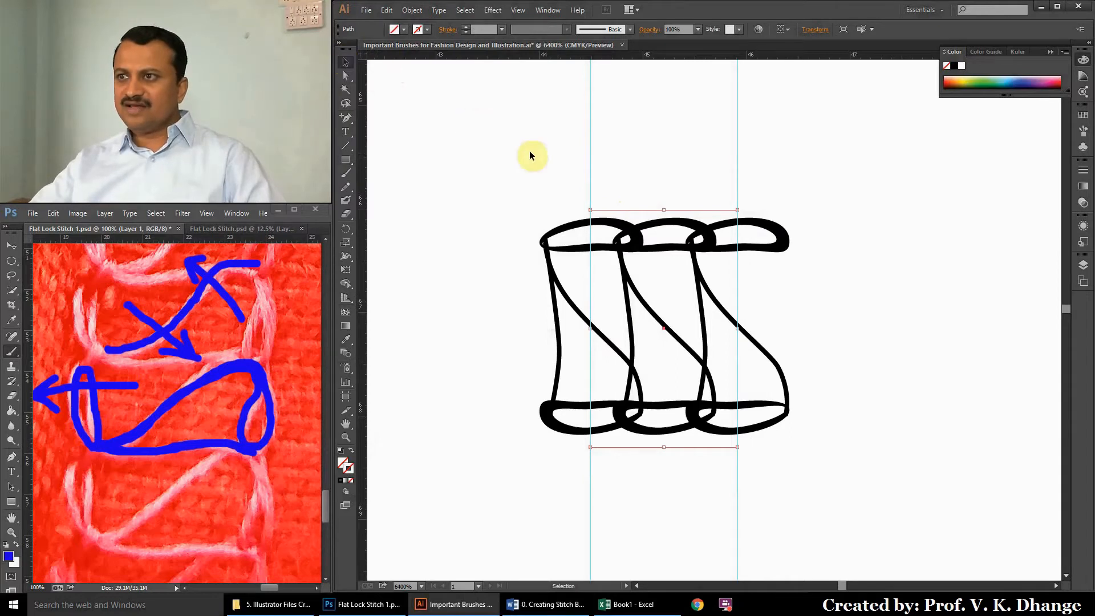
Send the invisible bounding rectangle to the back, behind the stitches, and deselect it.
right_click(628, 210)
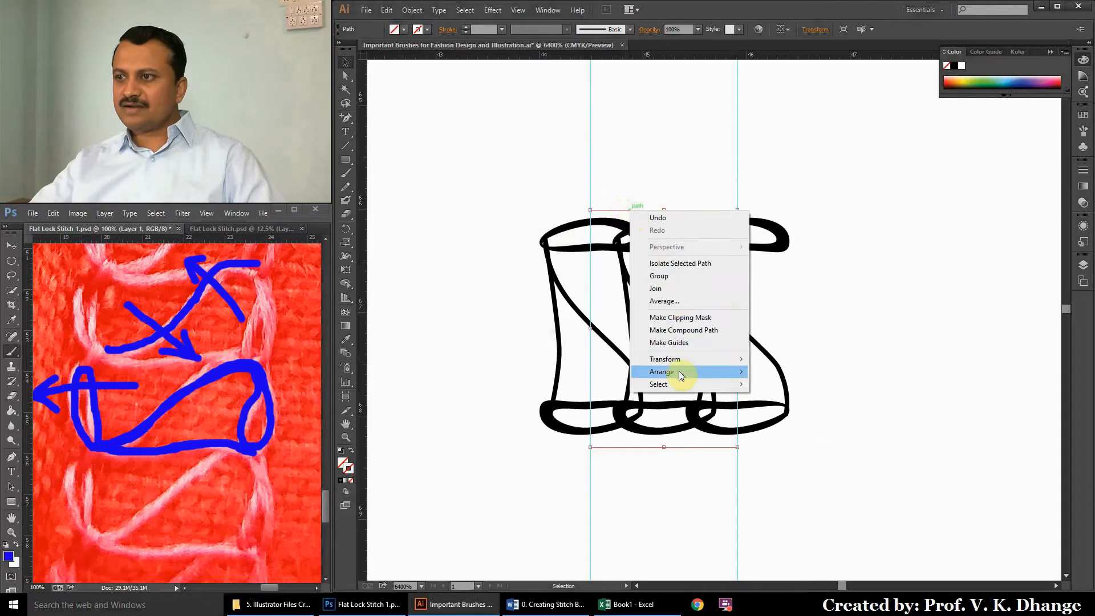
mouse_move(679, 374)
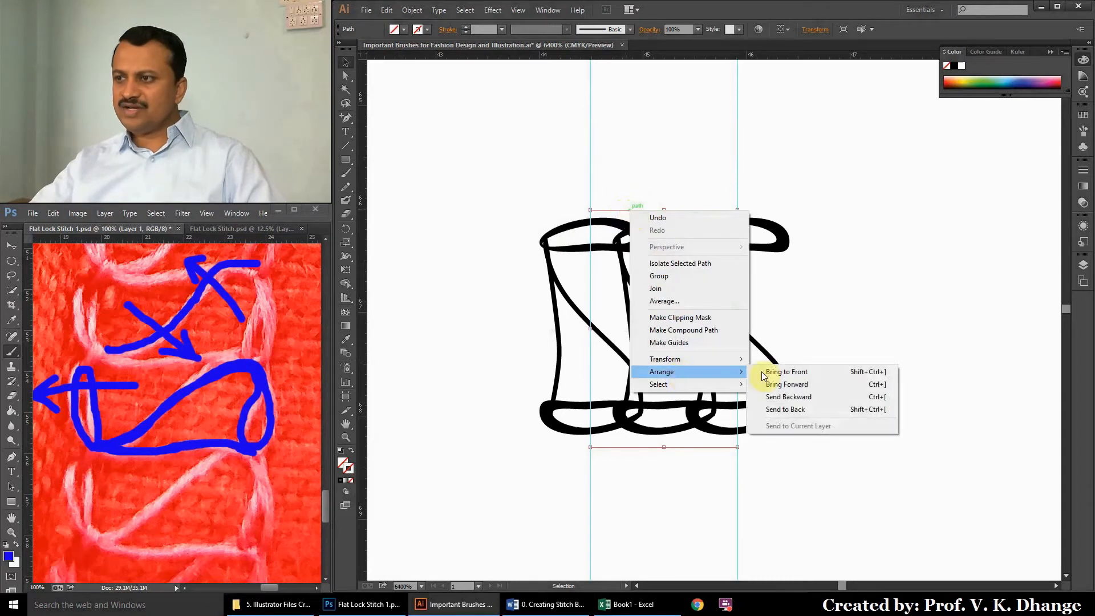
click(788, 410)
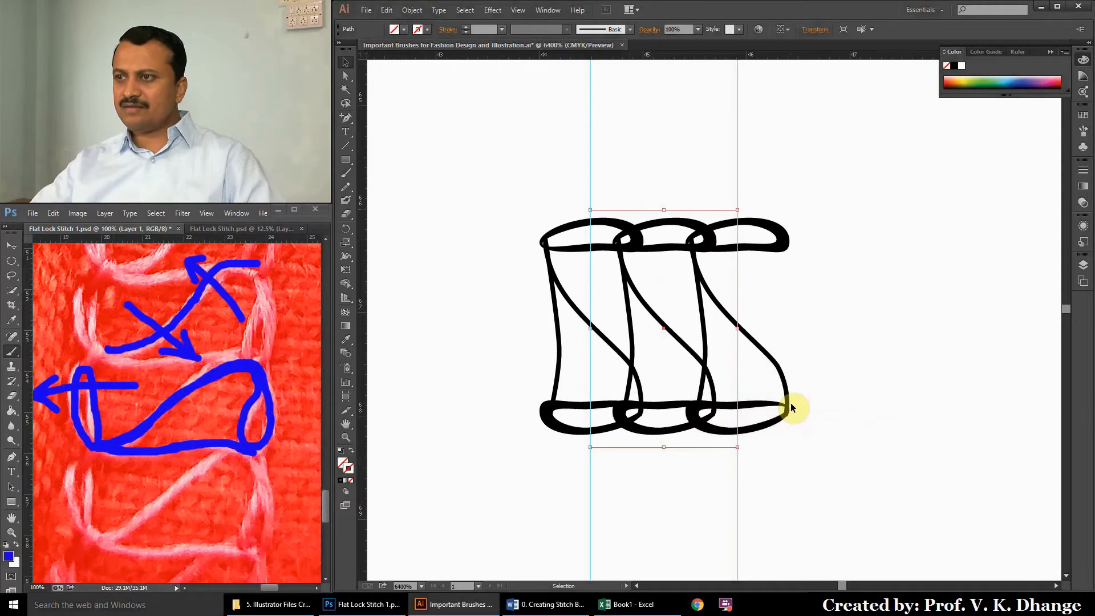
click(877, 331)
Delete both vertical guides from Layer 2.
click(1083, 265)
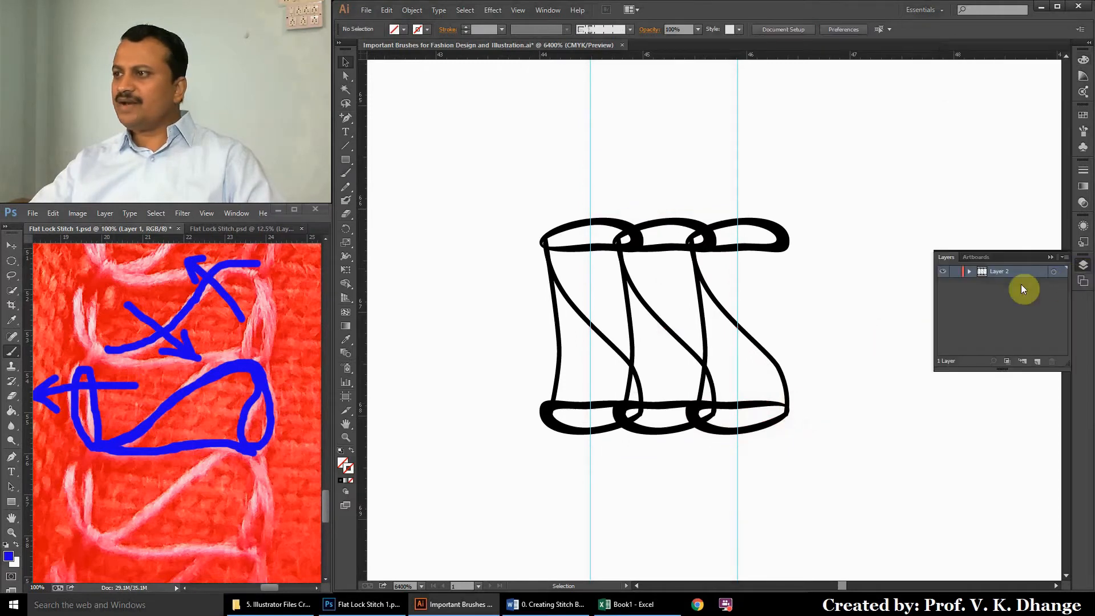
click(970, 272)
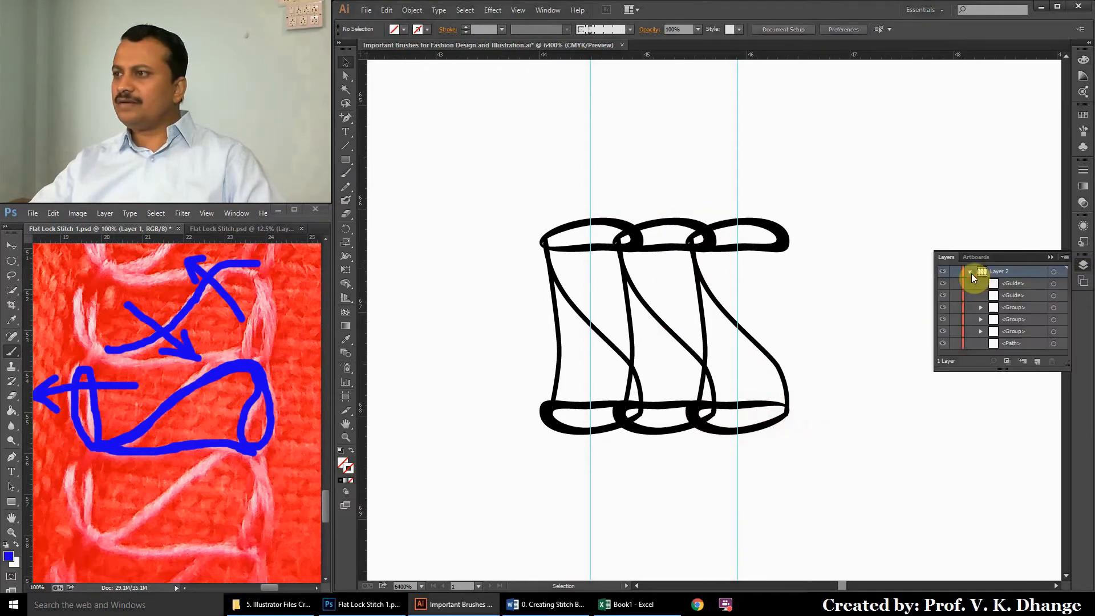
click(1015, 285)
shift+click(1018, 296)
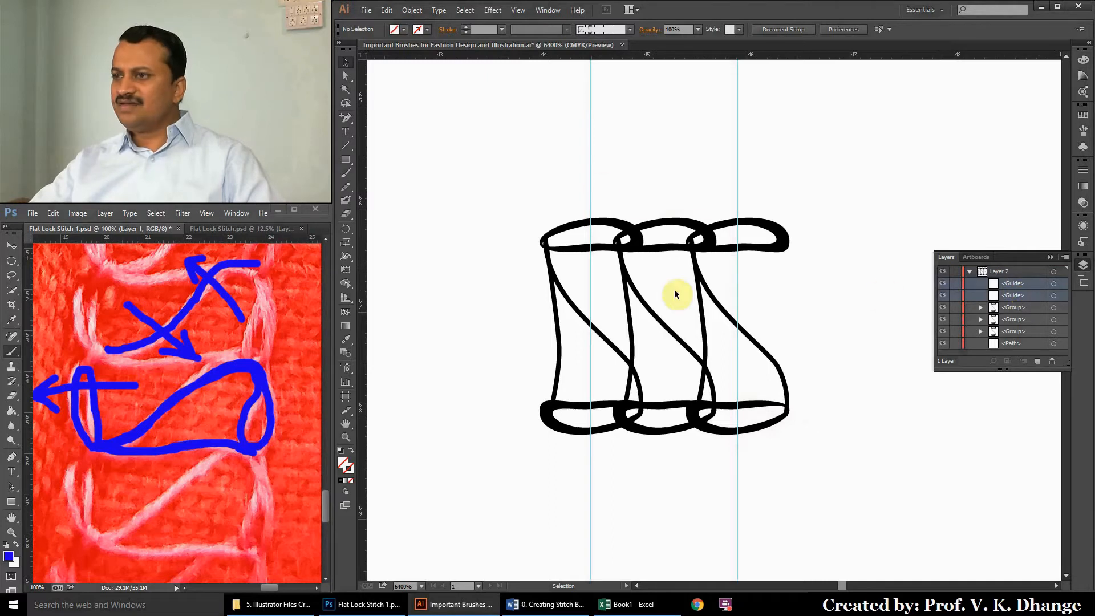
click(1052, 362)
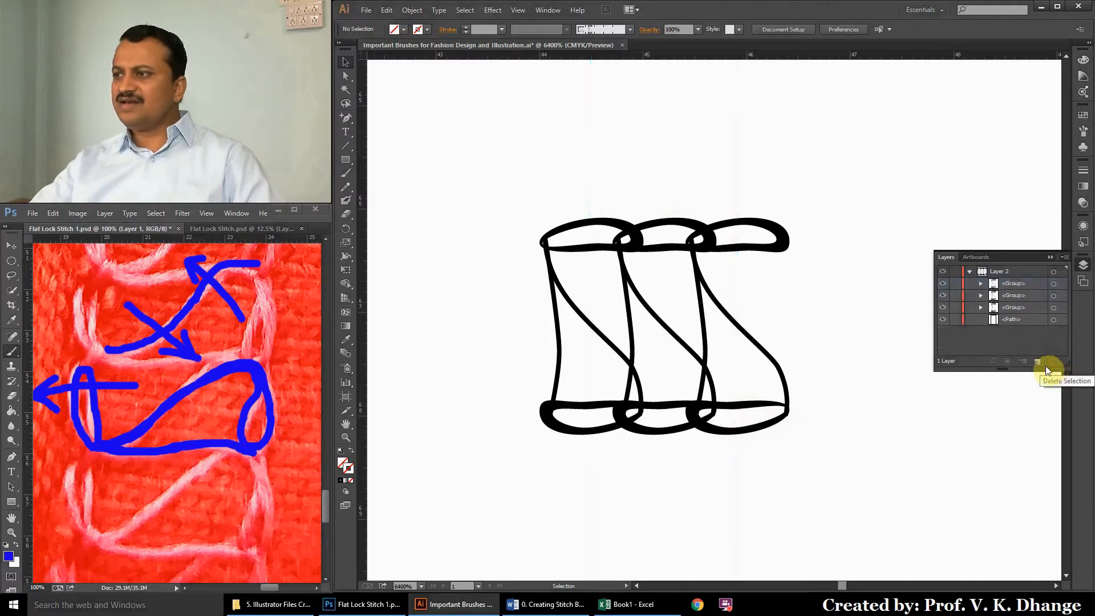
Group the three stitches together with the invisible bounding rectangle.
click(1053, 320)
click(907, 445)
mouse_move(452, 130)
mouse_down()
mouse_move(809, 383)
mouse_move(870, 498)
mouse_move(906, 513)
mouse_up()
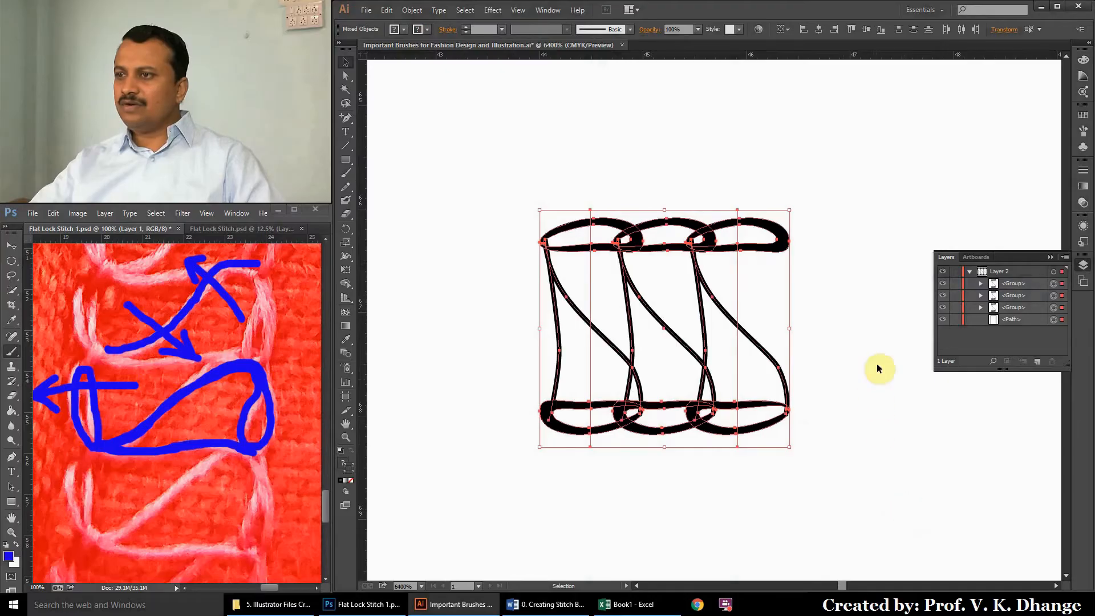
key(a)
key(ctrl+g)
key(v)
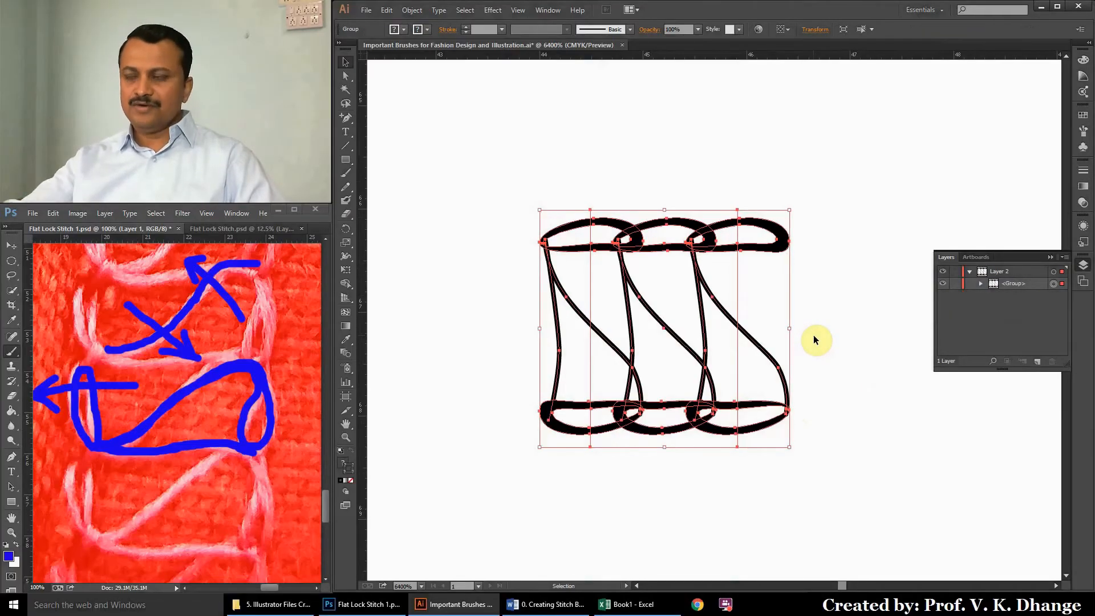
Start a new pattern brush from the grouped stitches.
click(1083, 132)
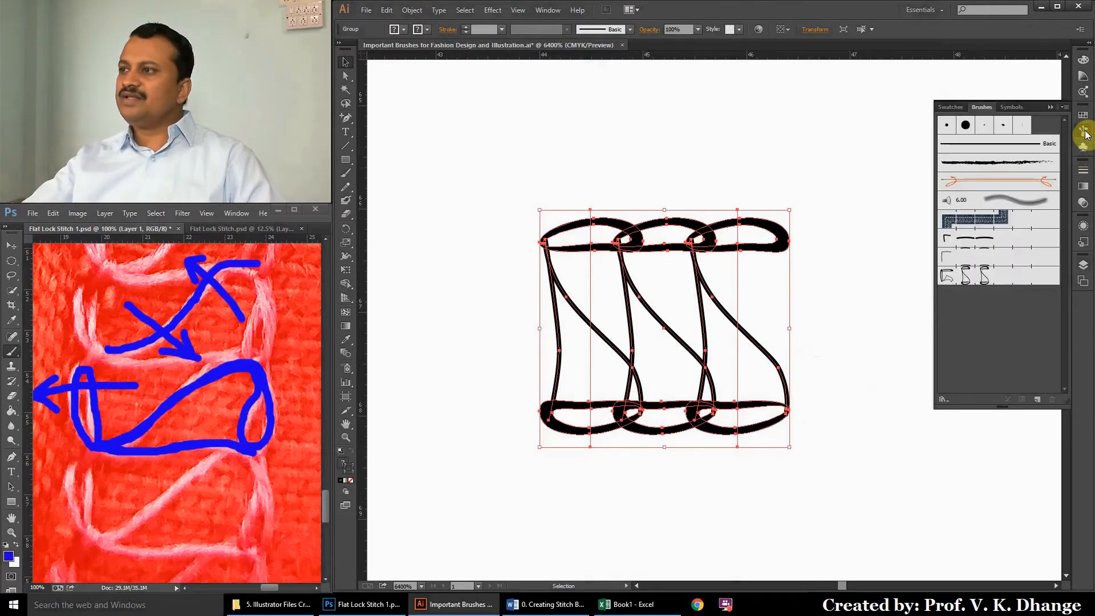
drag(780, 236, 984, 316)
click(651, 358)
click(687, 379)
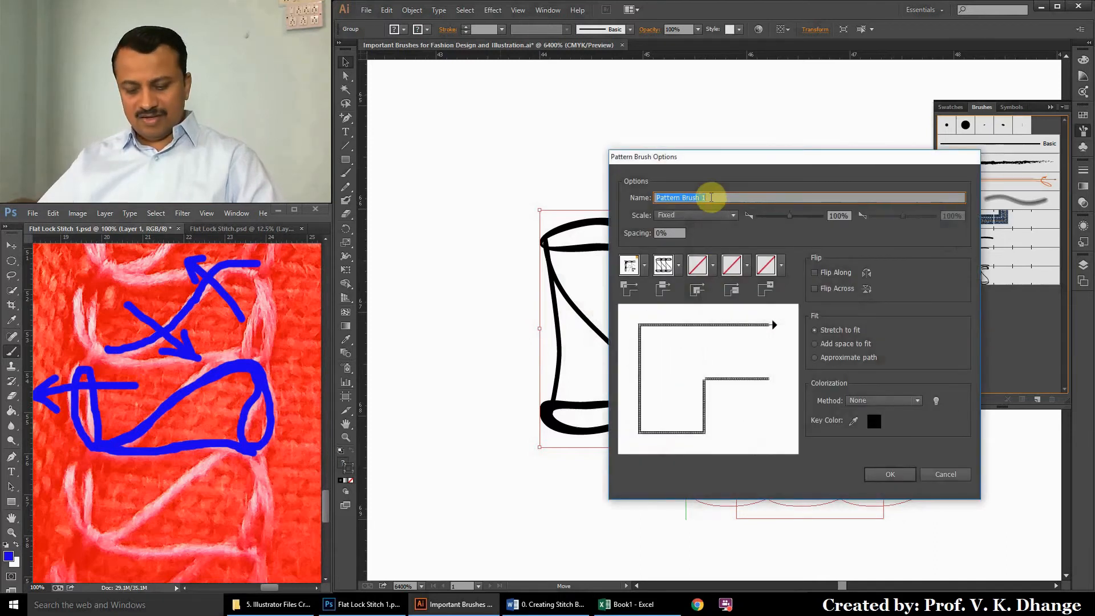
Name the pattern brush Flat Lock Wrong Side Stitch New, set its colorization method to Tints, and accept the options.
text(Flat )
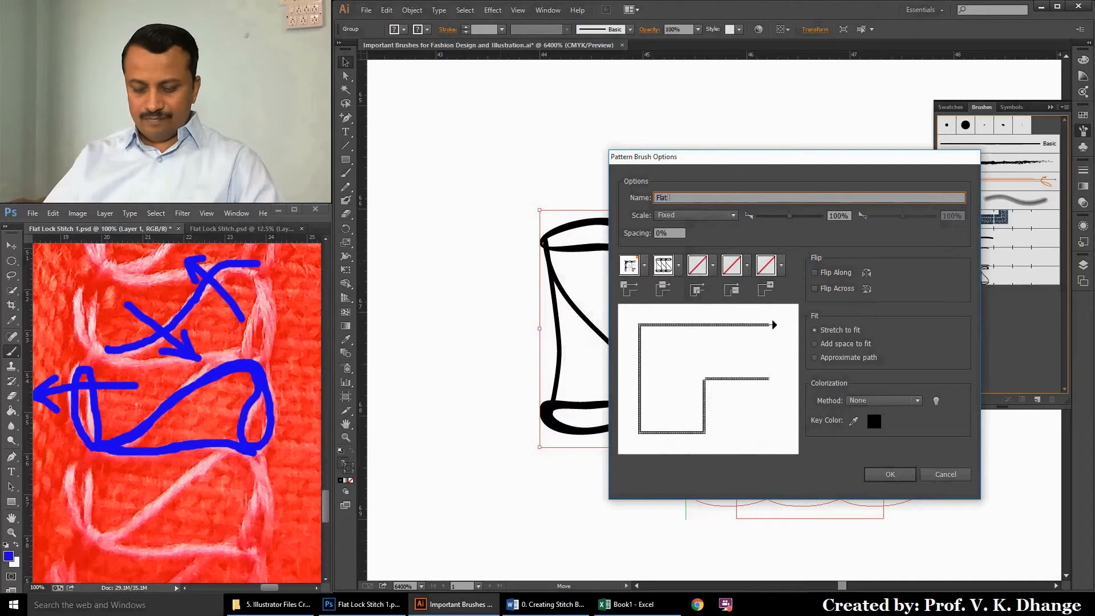
text(Lock)
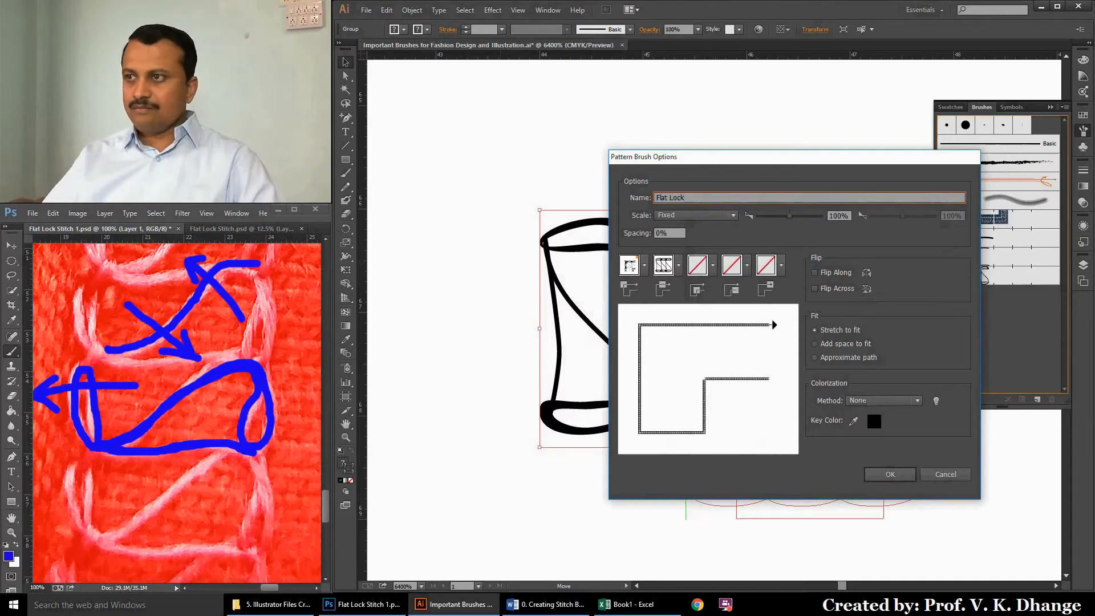
text( St)
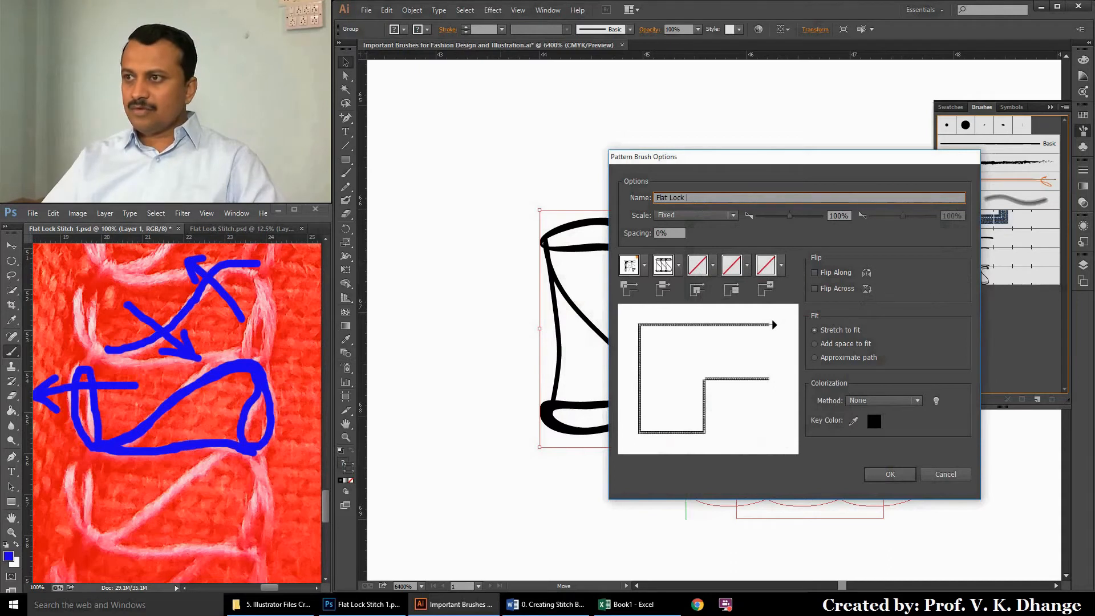
text(Wron)
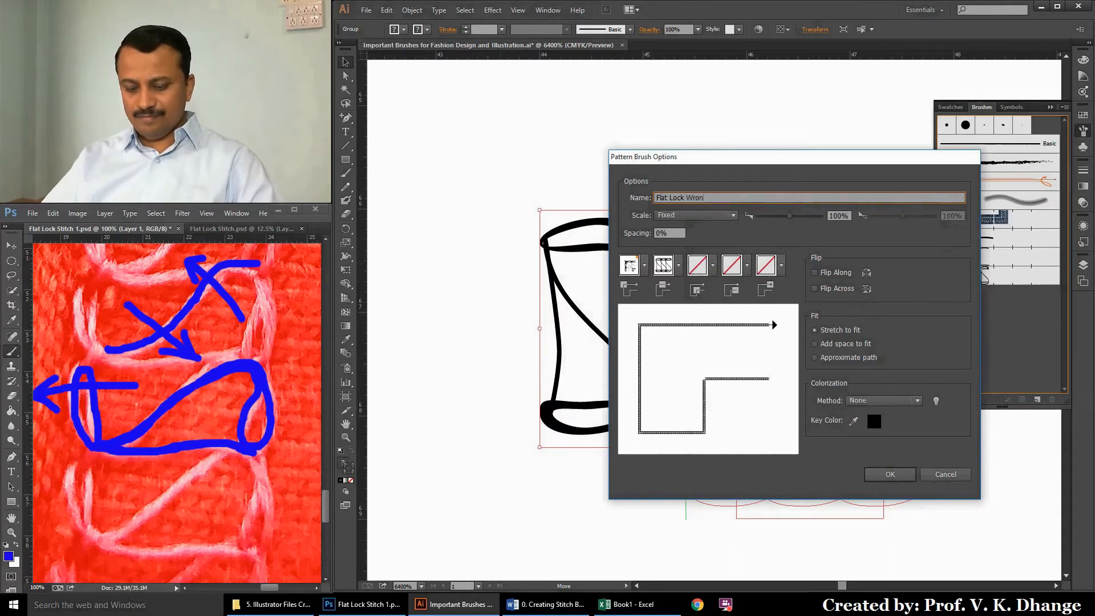
text(g Side St)
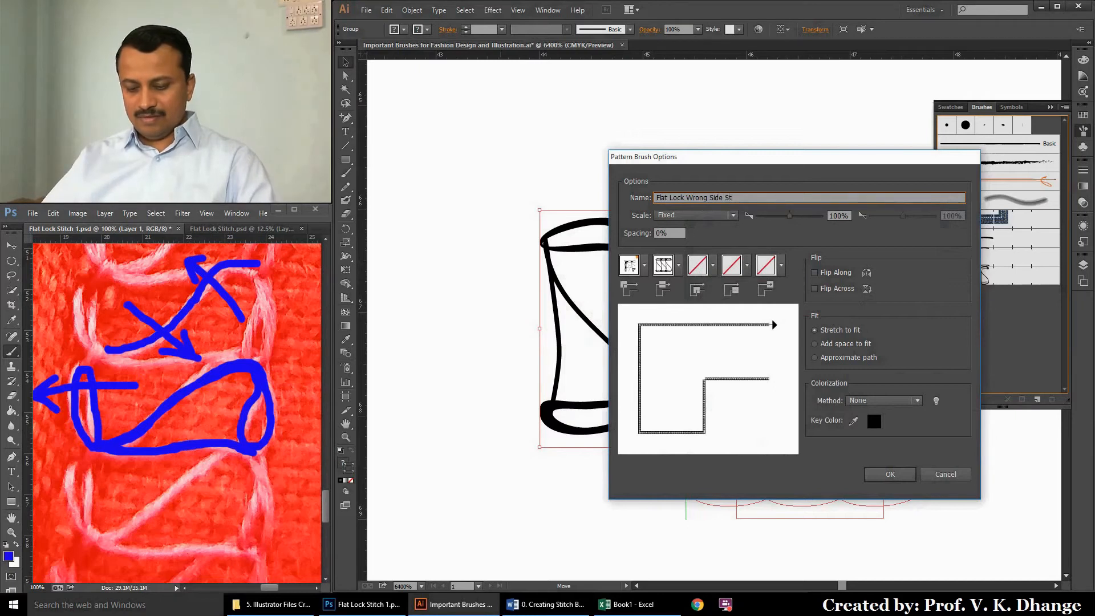
text(itch New)
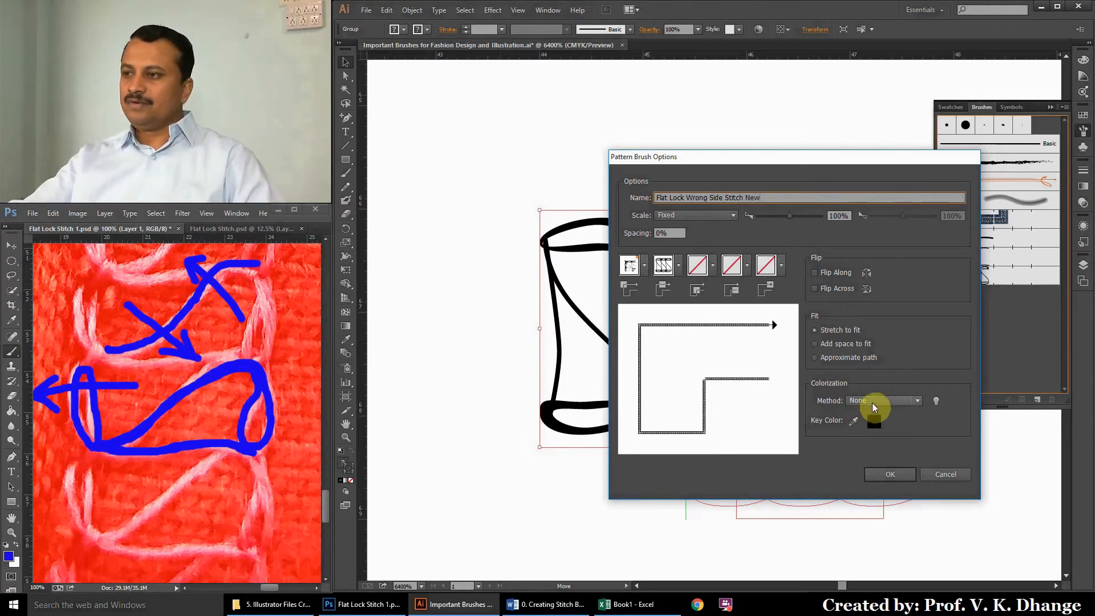
click(873, 401)
click(874, 423)
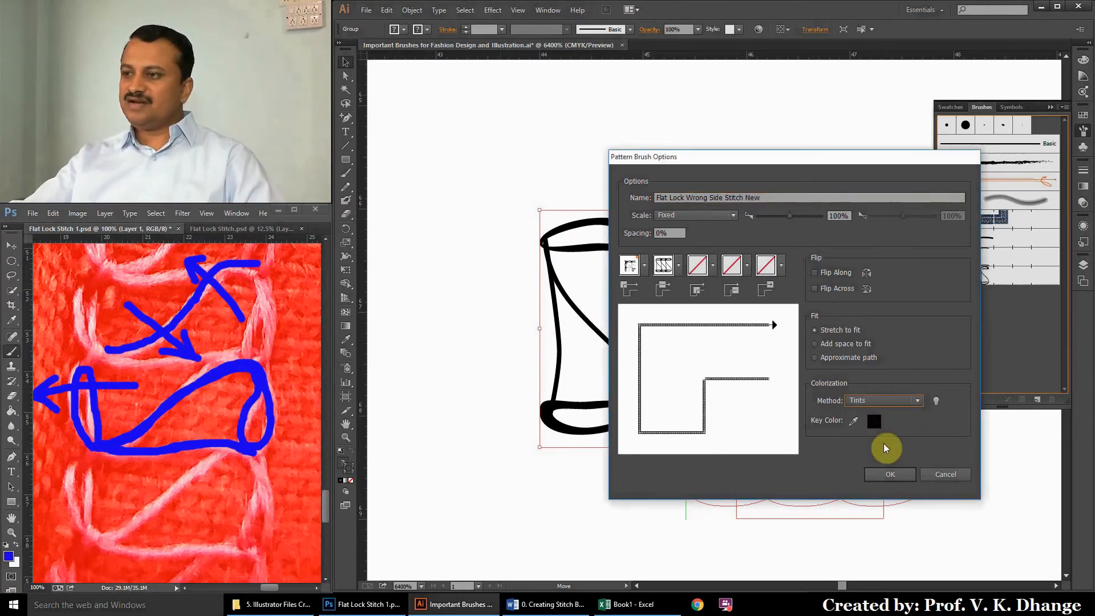
click(888, 475)
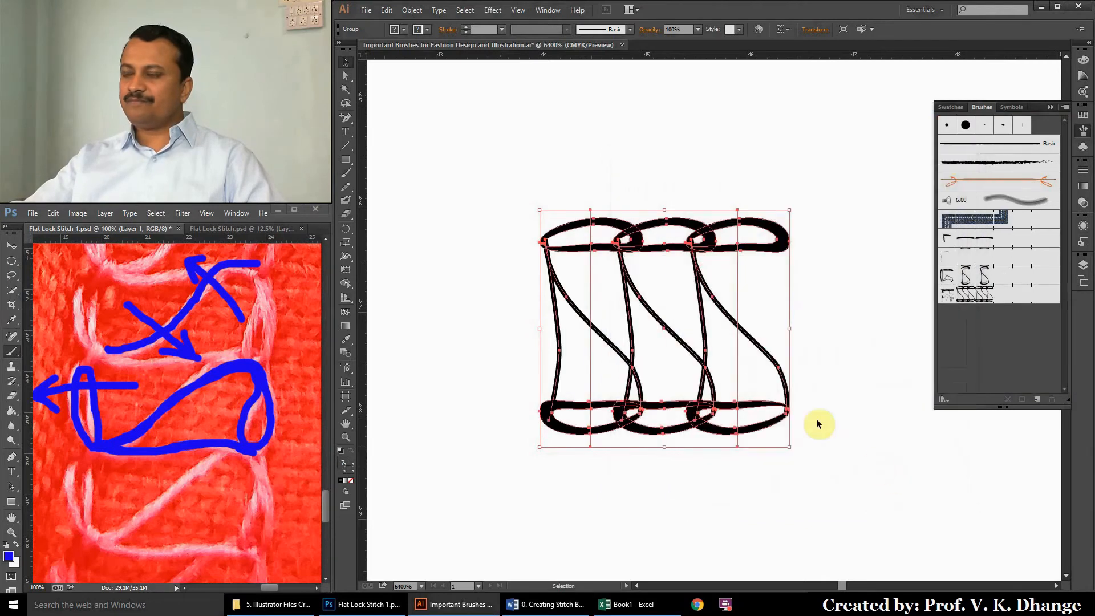
Deselect the stitch group and fit the whole artboard in the window.
click(531, 138)
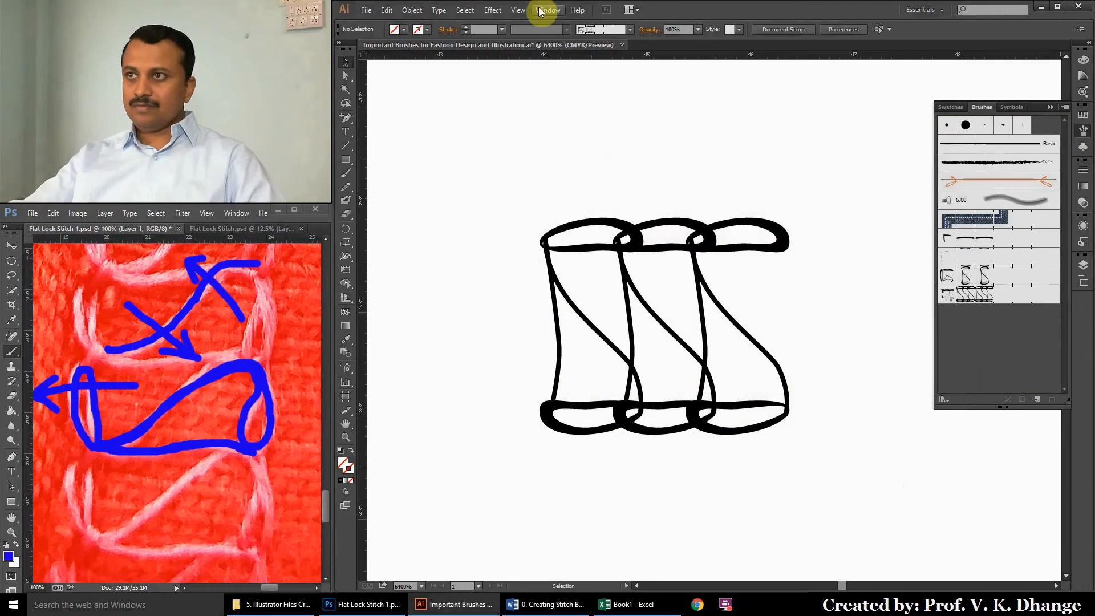
click(518, 11)
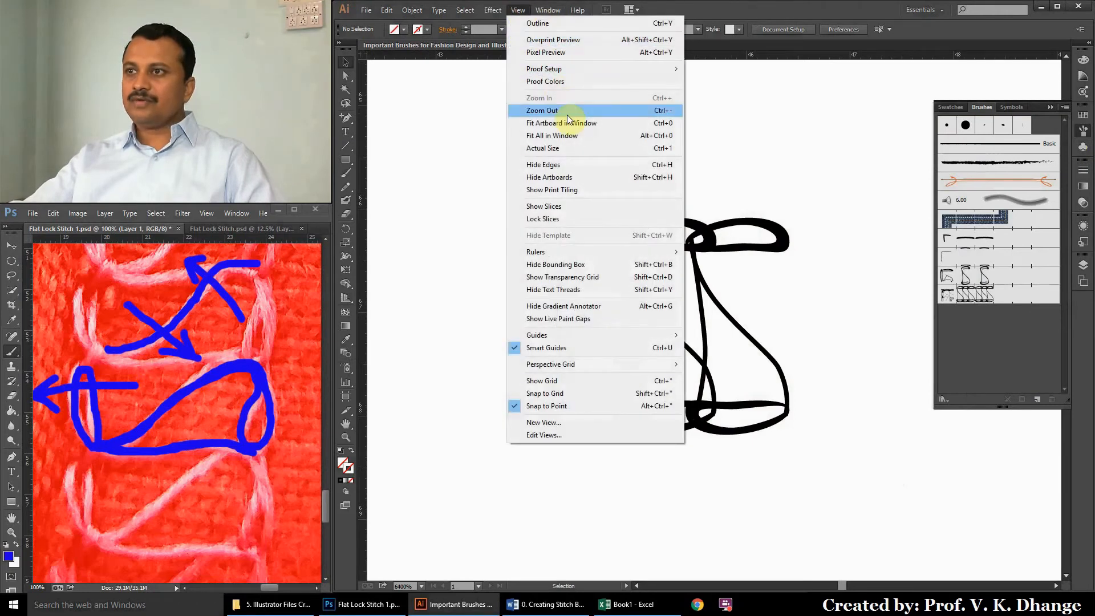
click(601, 122)
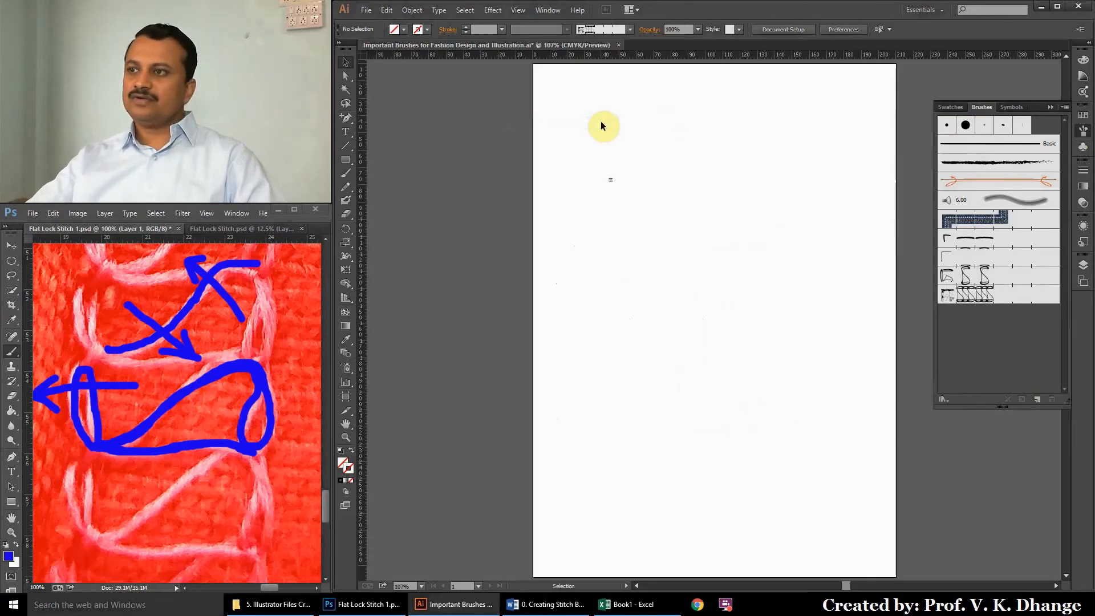
click(346, 121)
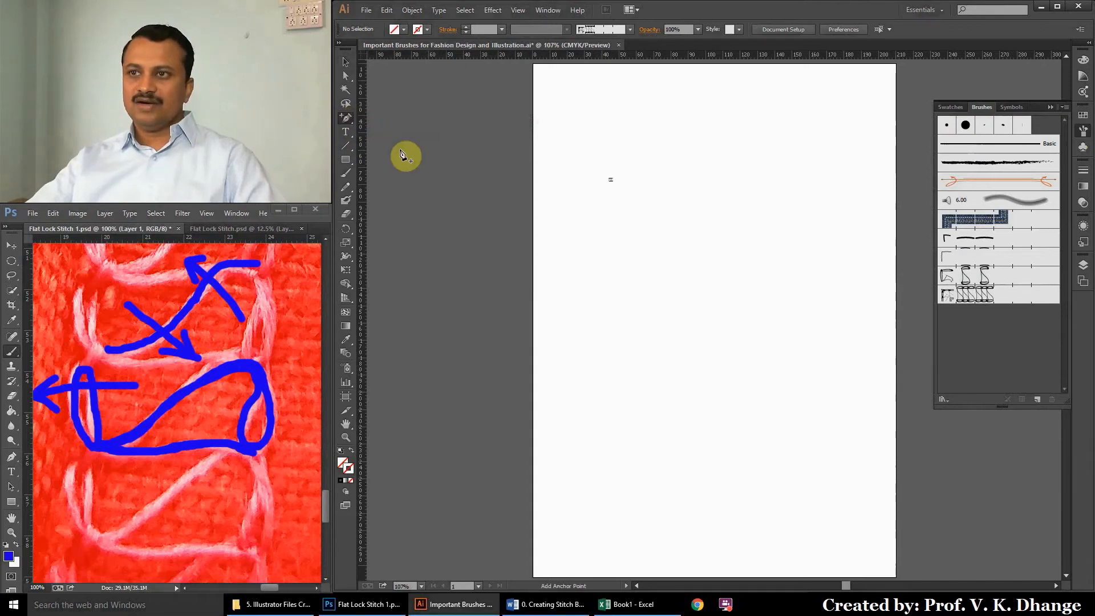
click(568, 258)
click(796, 317)
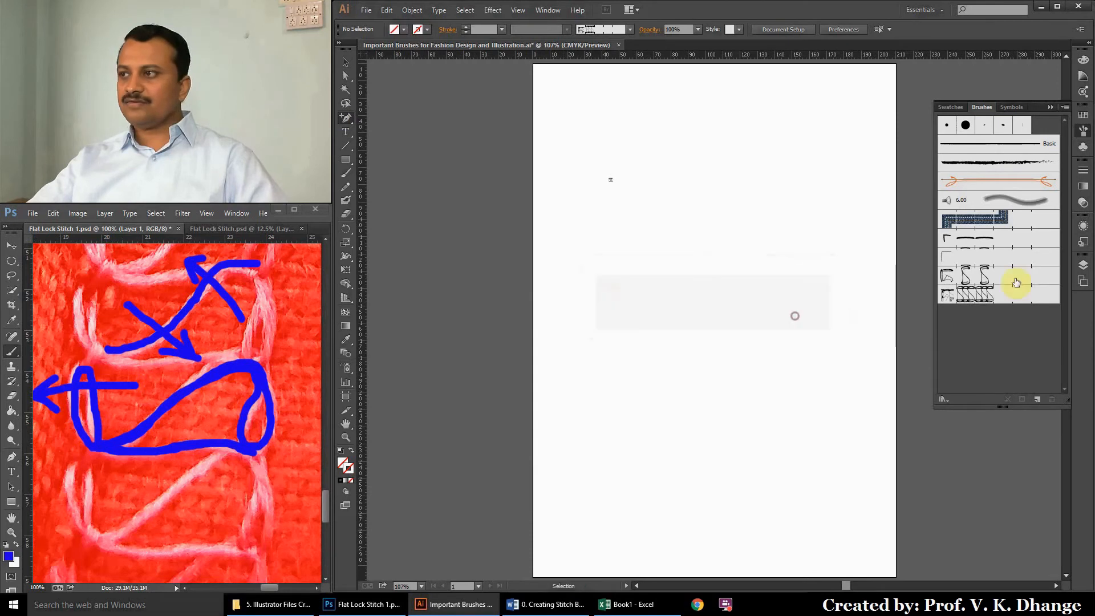
click(1082, 265)
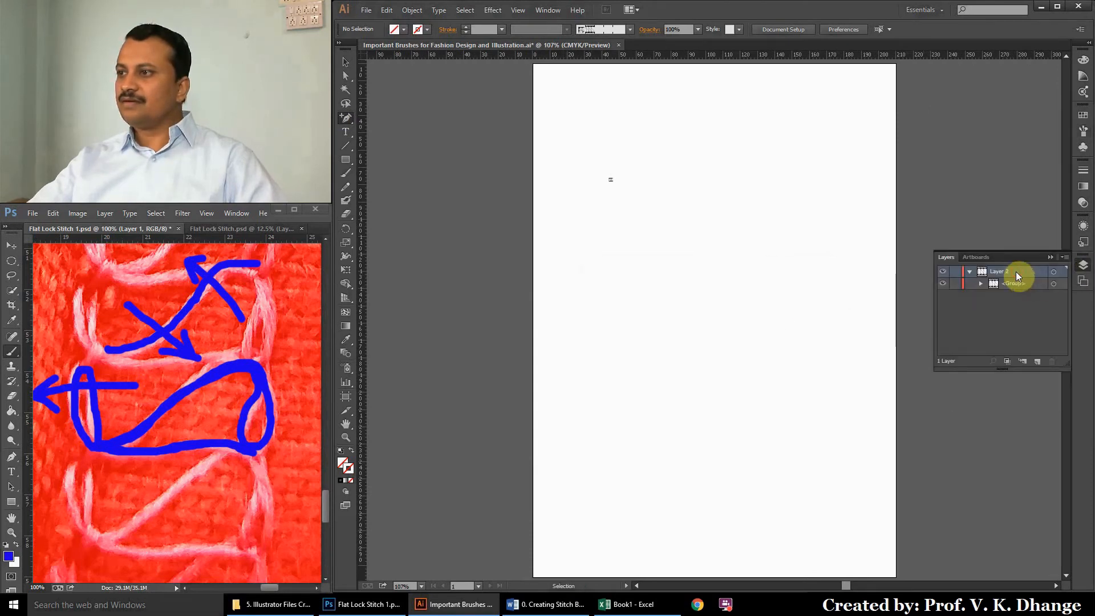
Draw a straight horizontal line about 160 mm long across the artboard below the stitches and give it a black 1 pt stroke.
drag(344, 121, 375, 118)
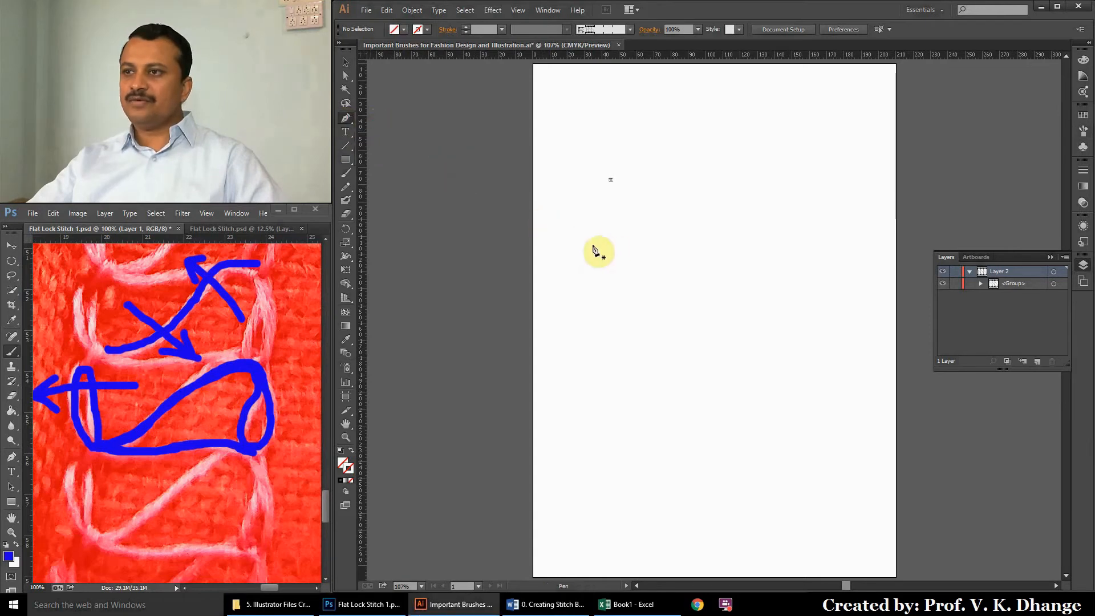
click(577, 256)
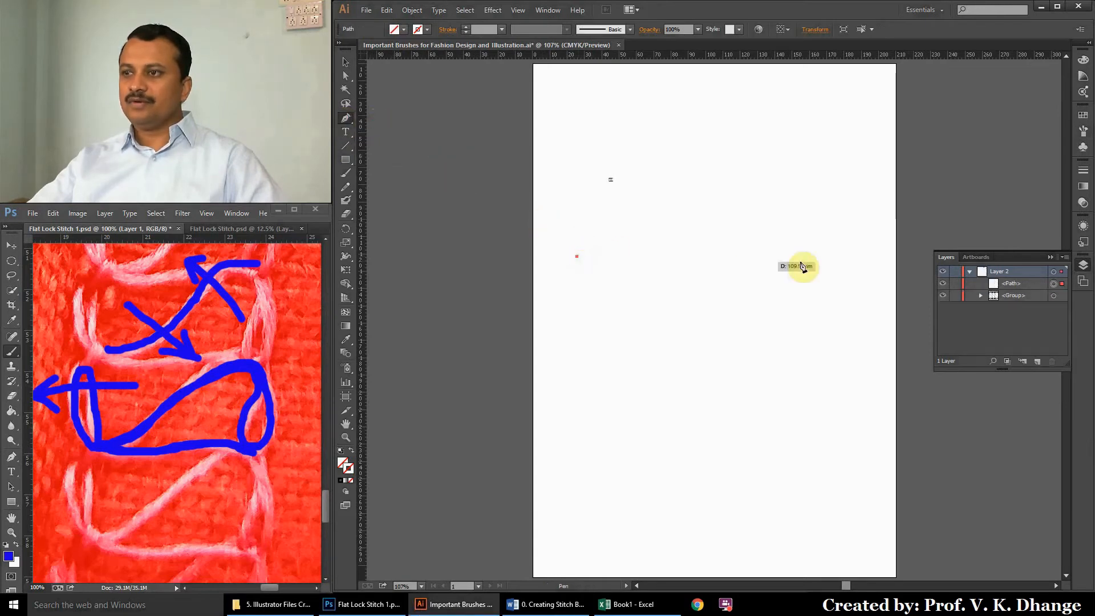
click(856, 256)
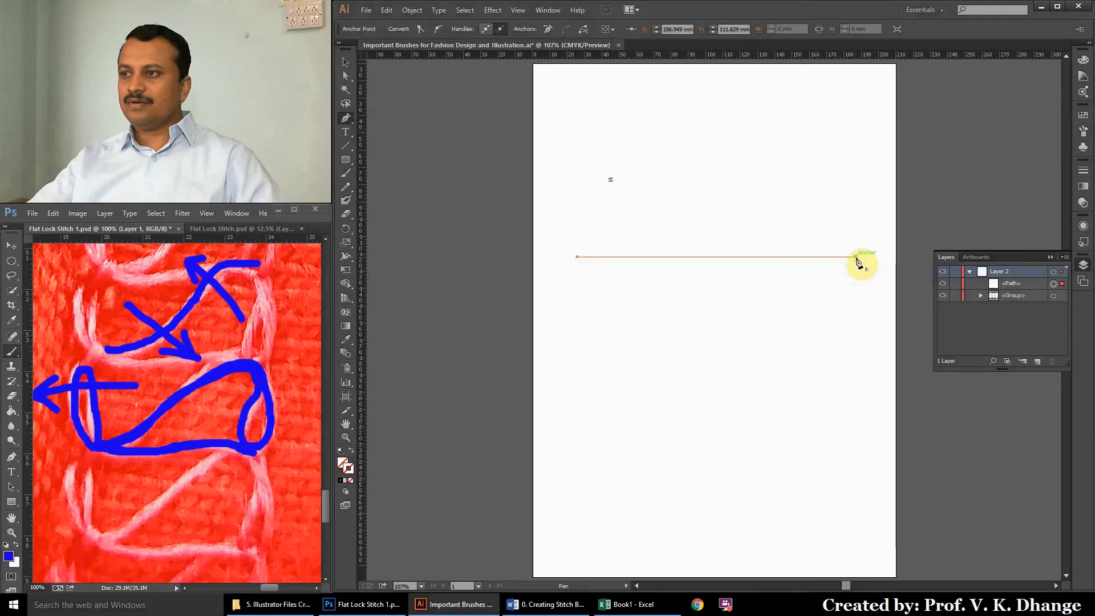
click(346, 61)
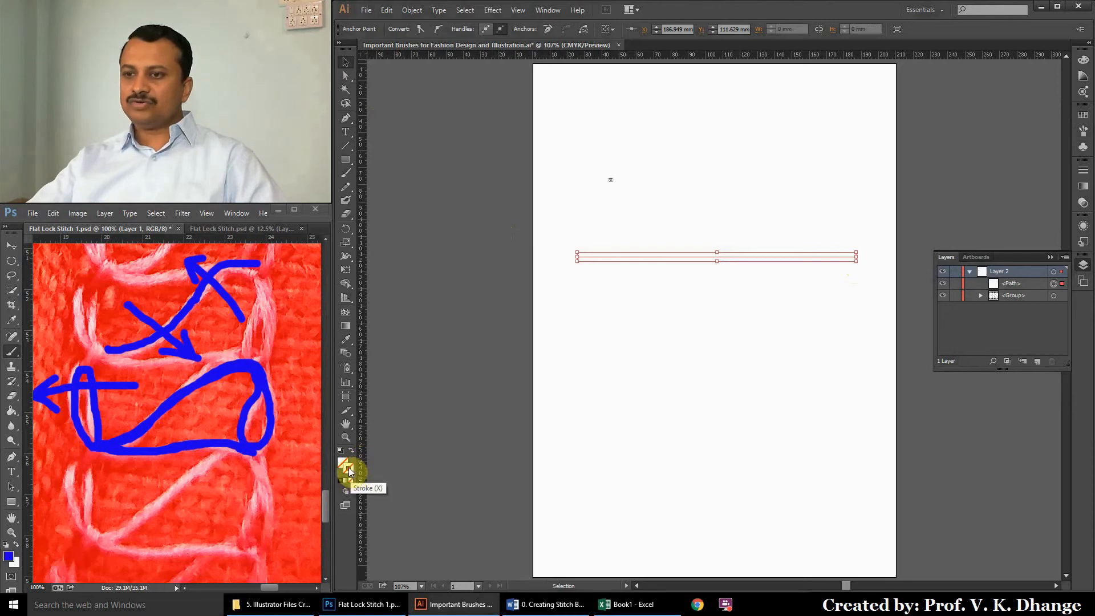
click(342, 484)
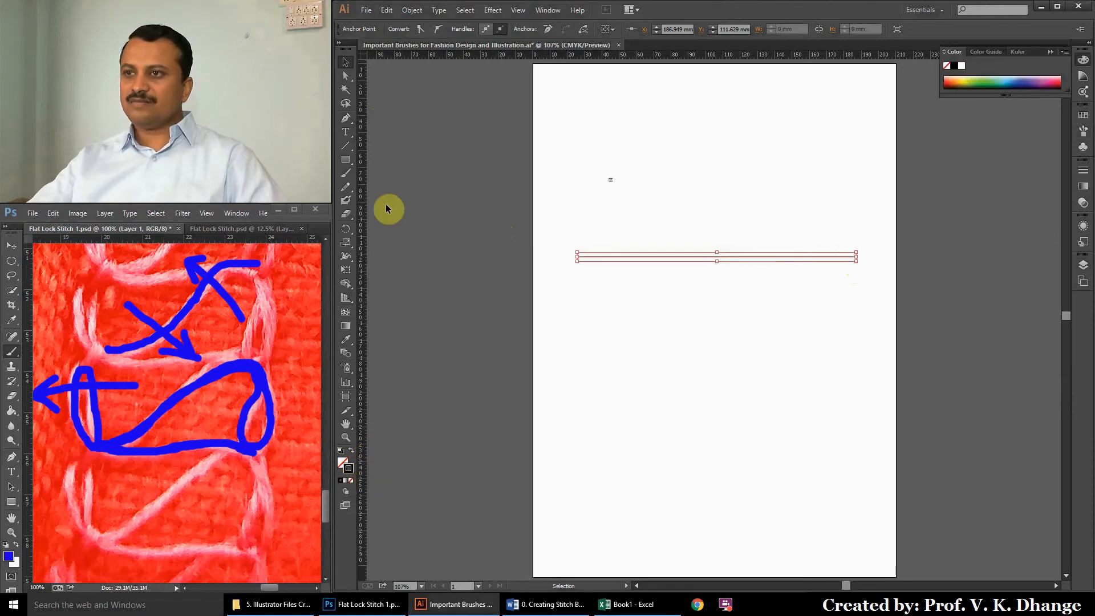
click(444, 187)
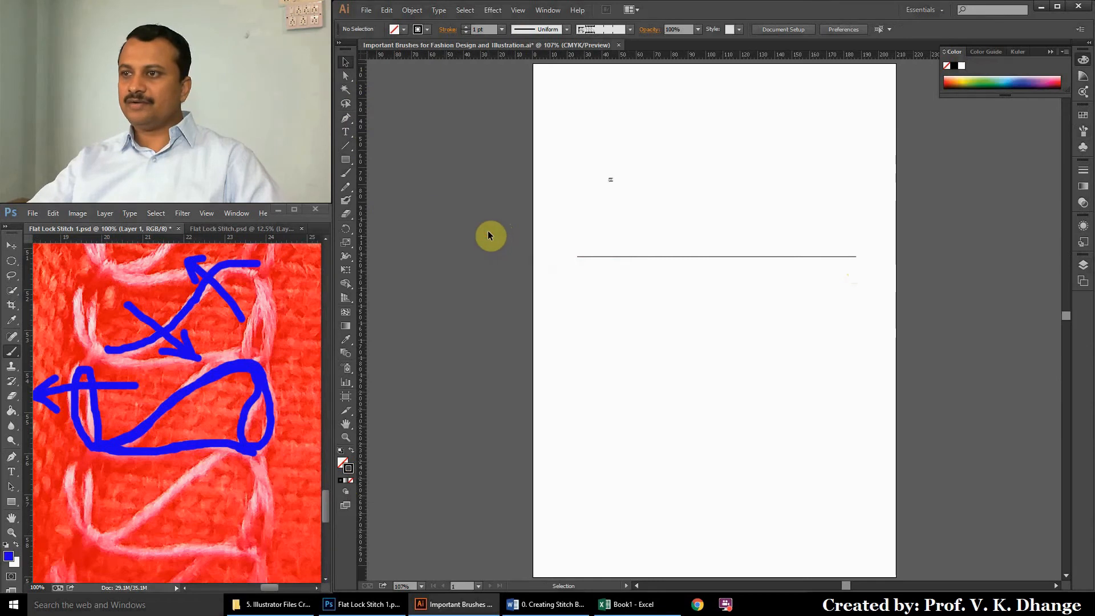
Duplicate the horizontal line straight down, placing the copy about 14 mm below the original.
drag(484, 228, 951, 300)
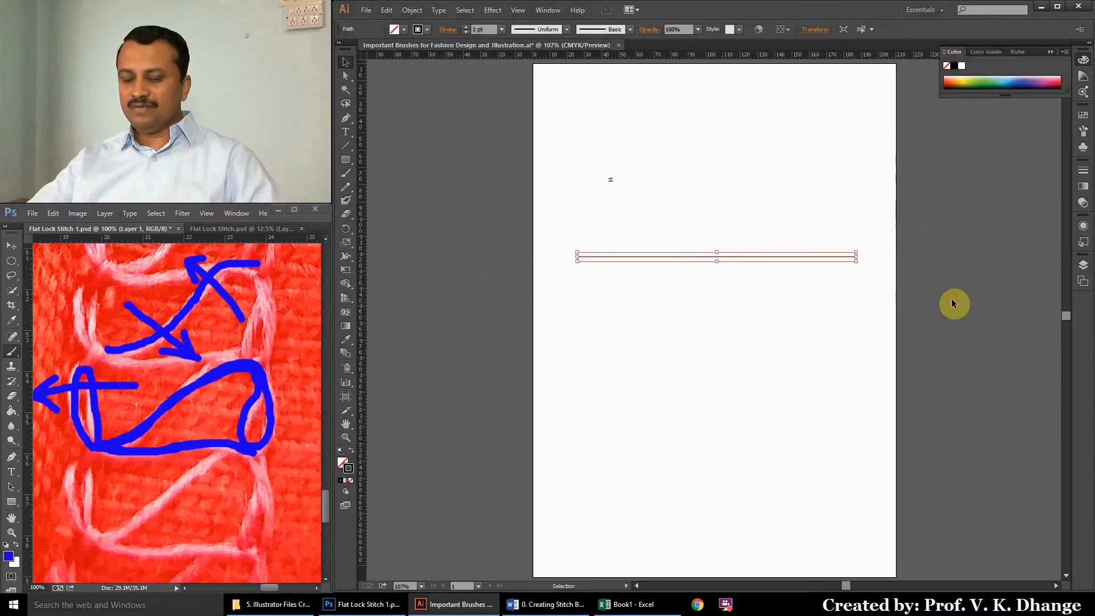
key(ctrl)
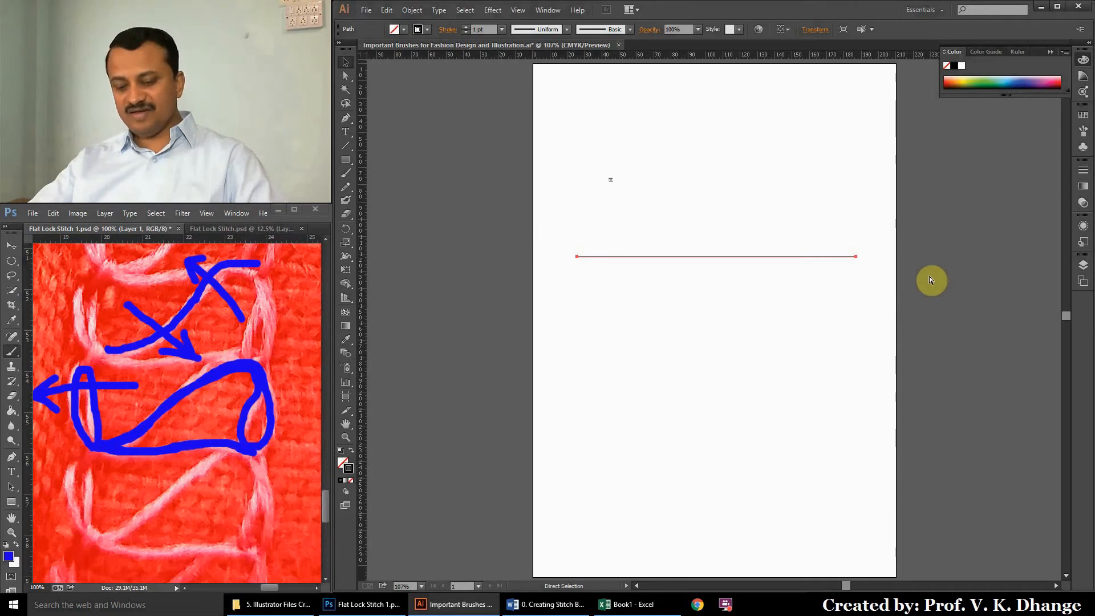
key(Down)
key(Down)
key(Down)
key(Down)
key(Down)
key(Down)
key(Down)
key(Down)
key(Down)
key(Down)
key(Down)
key(Down)
key(Down)
key(Down)
key(Down)
key(Down)
key(Down)
key(Down)
key(Down)
key(Down)
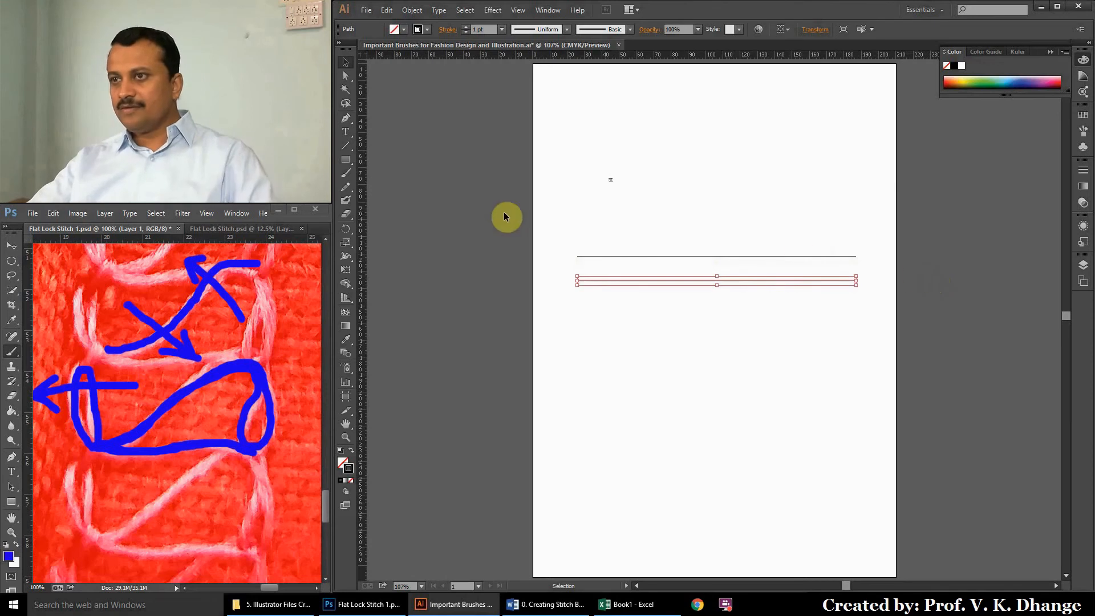
Apply the original Flat Lock Wrong Side stitch pattern brush to the upper horizontal line and deselect it.
click(504, 211)
drag(499, 213, 924, 268)
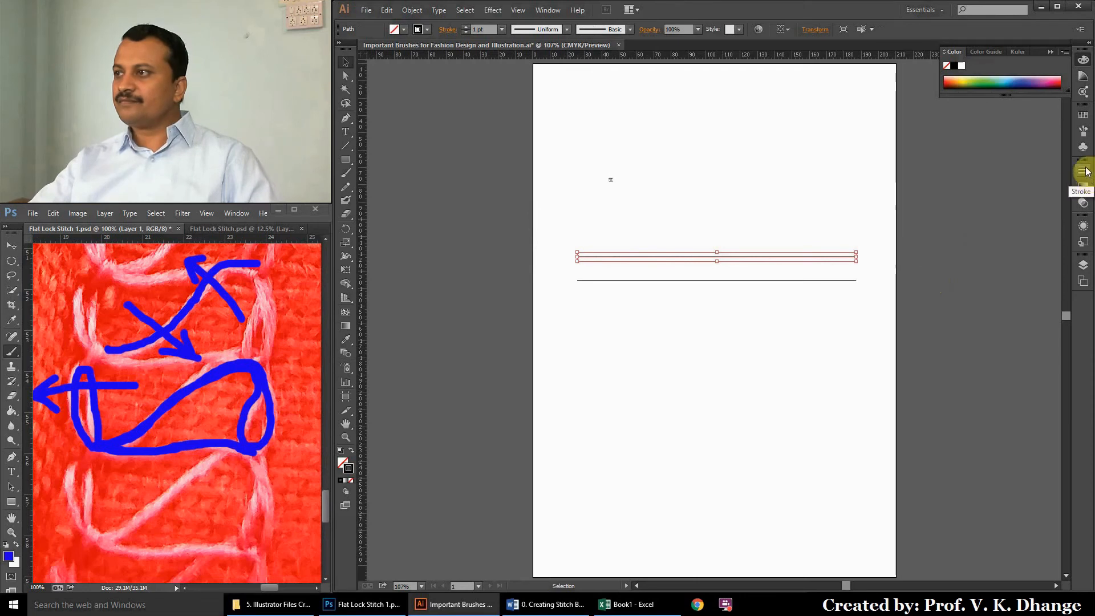
click(1084, 133)
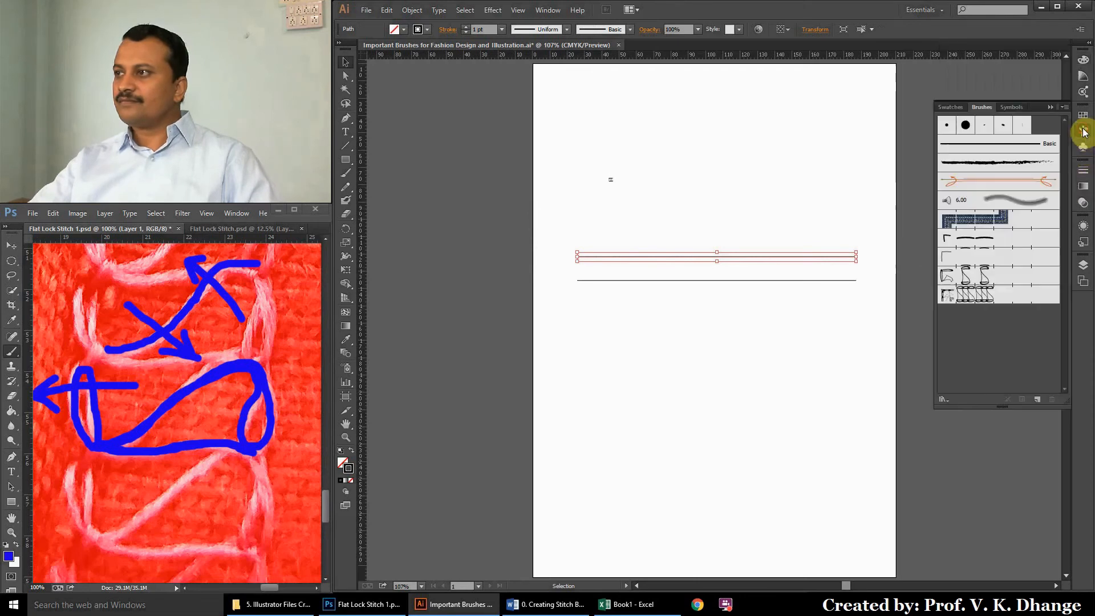
click(985, 278)
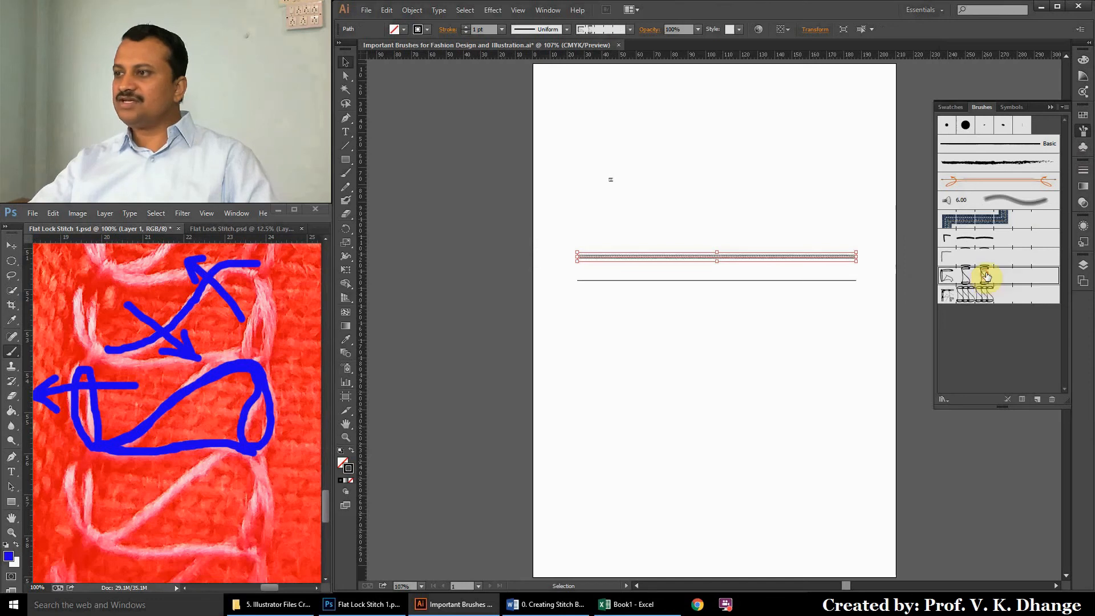
click(839, 329)
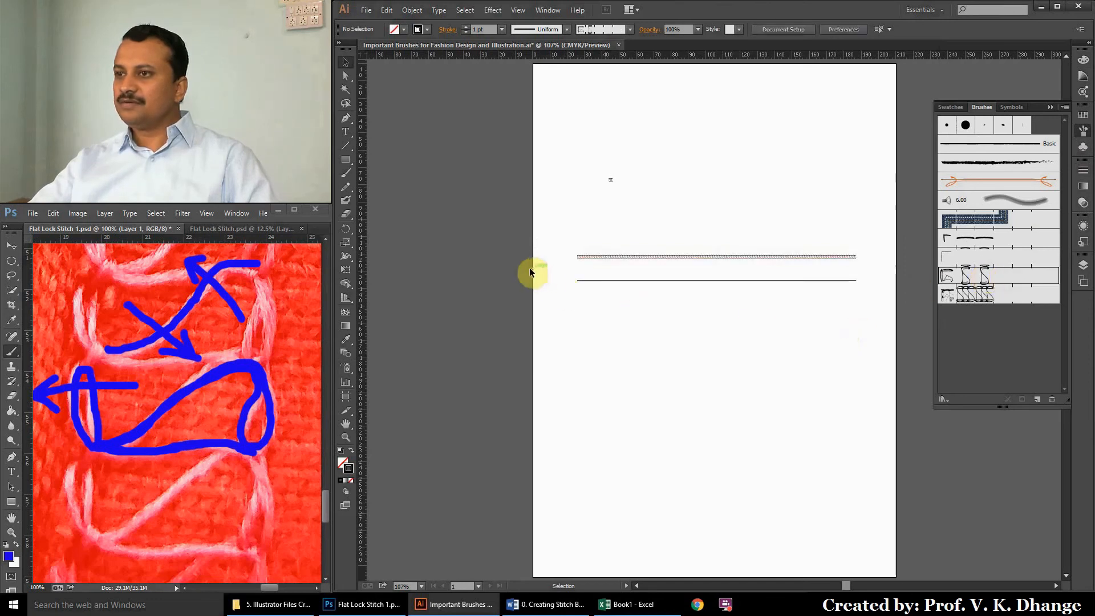
Apply the Flat Lock Wrong Side Stitch New pattern brush to the lower horizontal line and deselect it.
mouse_move(534, 265)
mouse_down()
mouse_move(745, 301)
mouse_move(924, 303)
mouse_up()
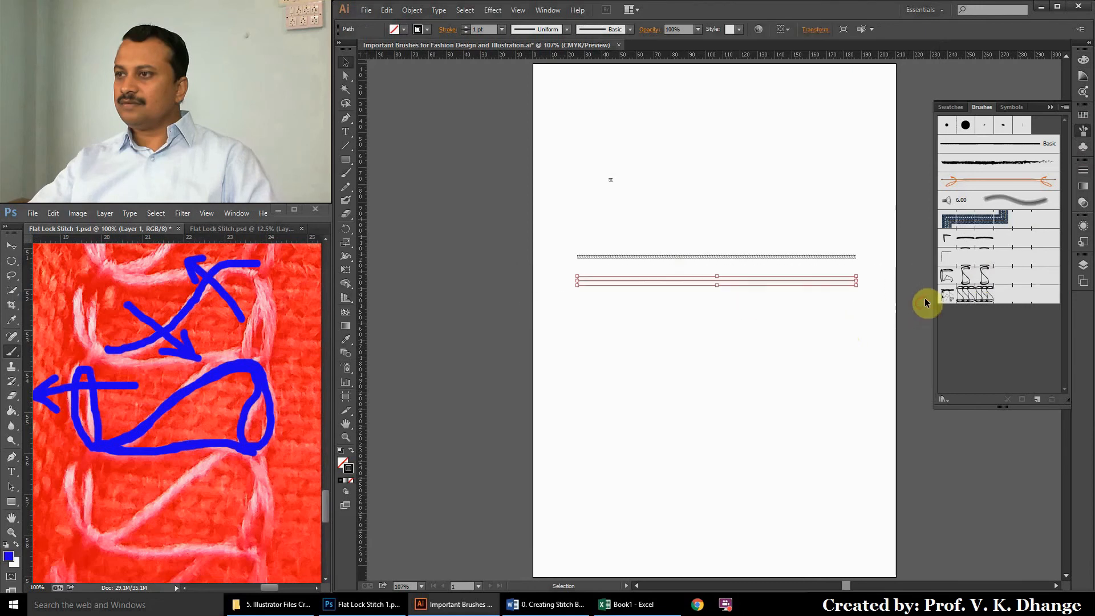
click(979, 301)
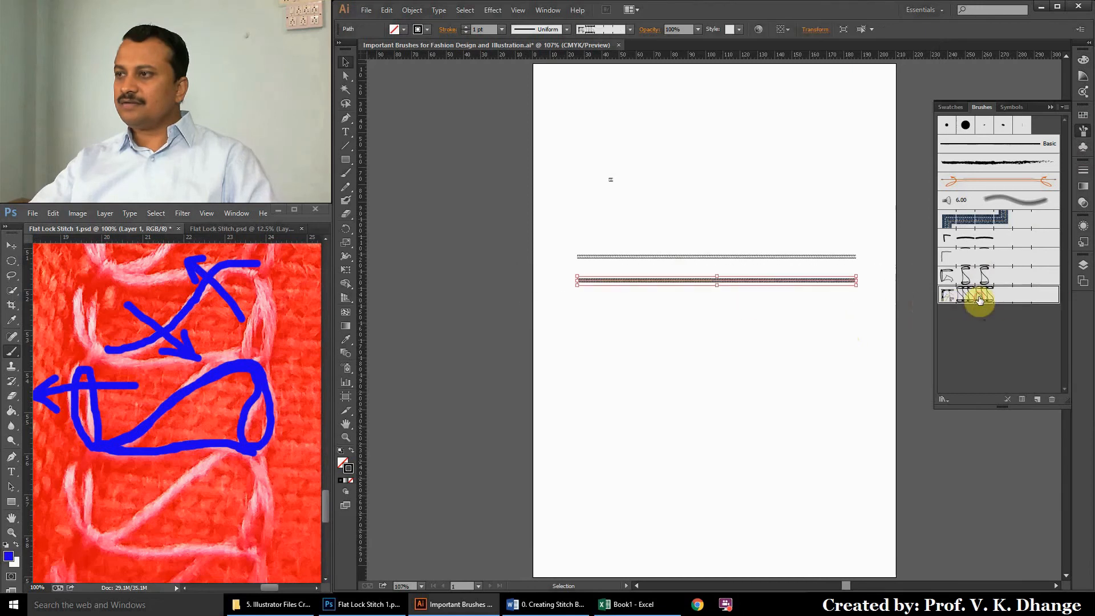
click(731, 337)
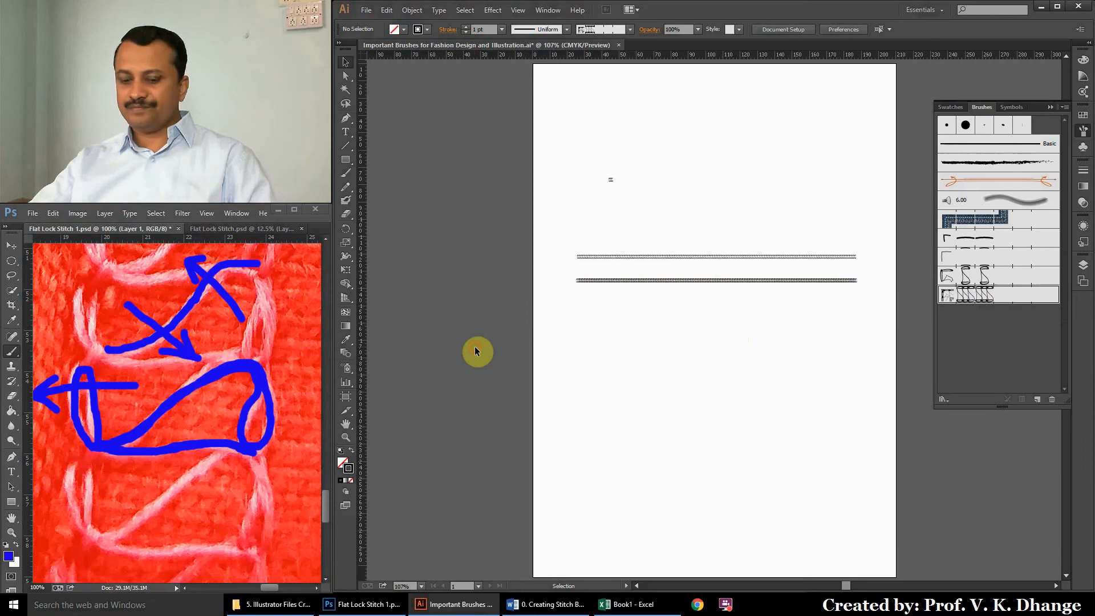
Examine the starting ends of both brushed lines up close to compare the spacing and joins of the stitches.
key(z)
drag(554, 235, 641, 302)
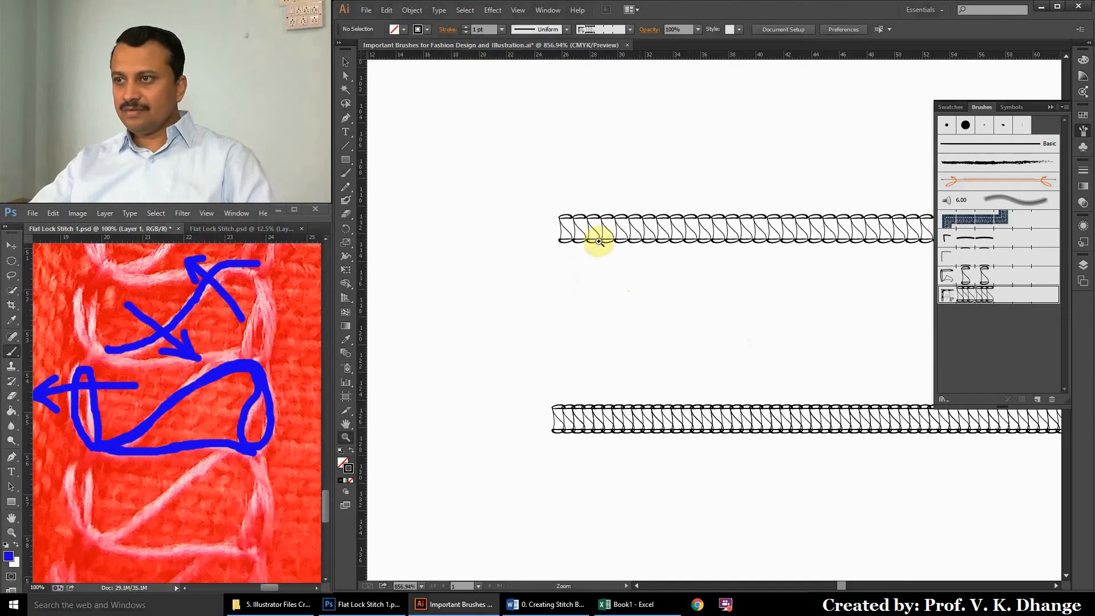
drag(726, 328, 626, 274)
drag(424, 137, 667, 432)
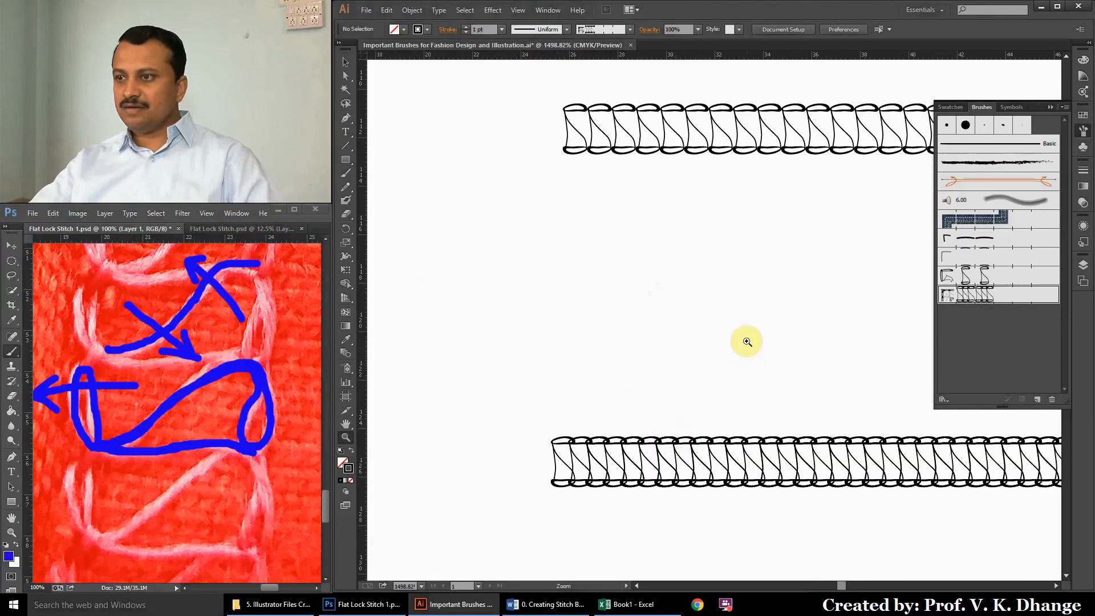
drag(708, 308, 612, 316)
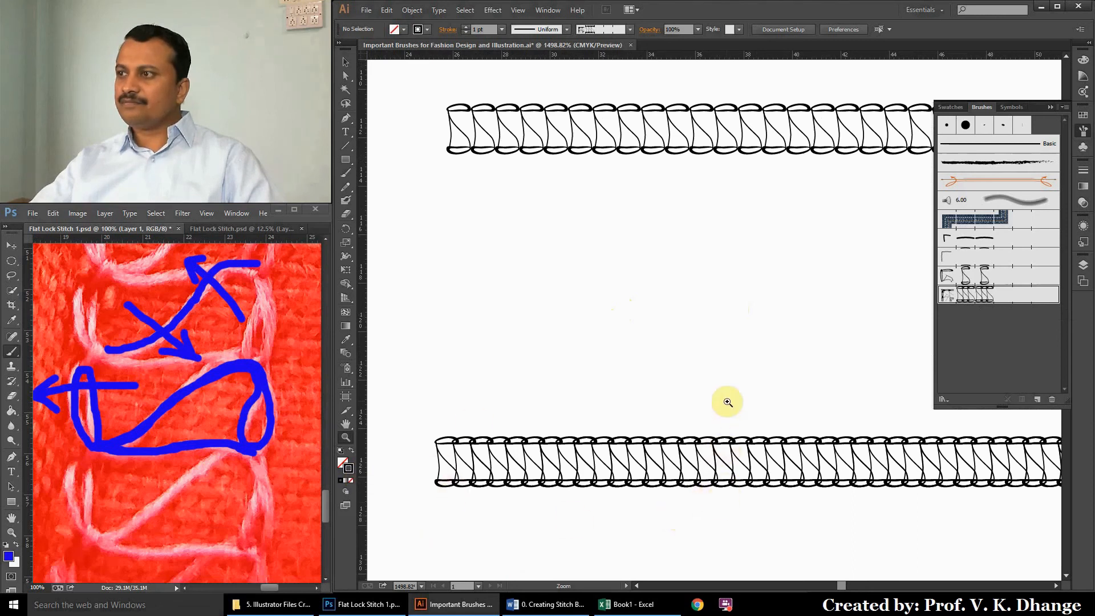
Check the name in the original Flat Lock Wrong Side stitch brush's options, accept them, and collapse the brush list.
double_click(963, 279)
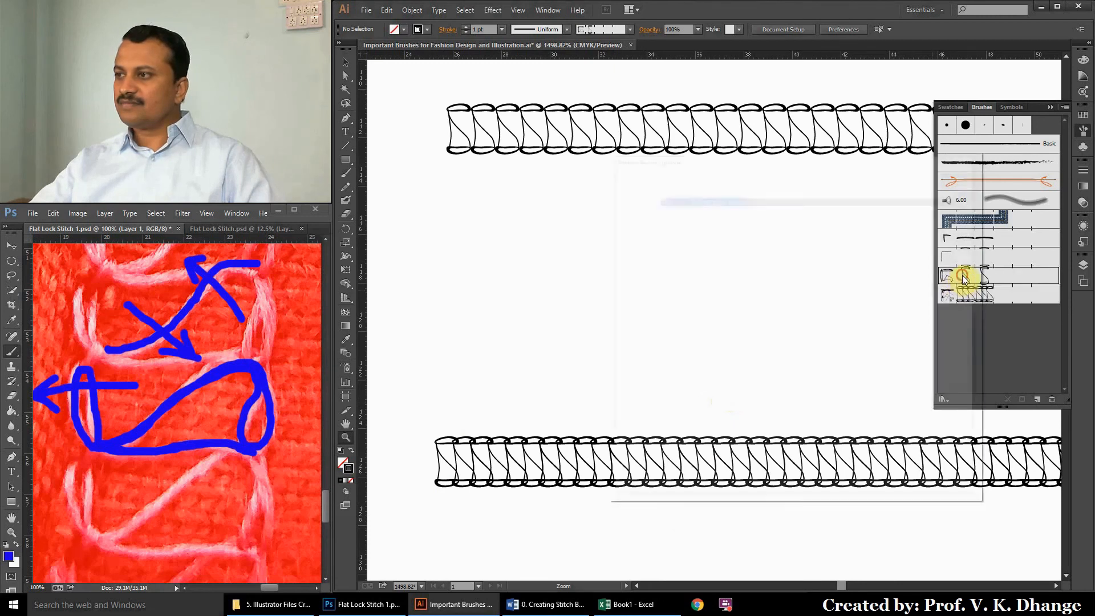
click(715, 198)
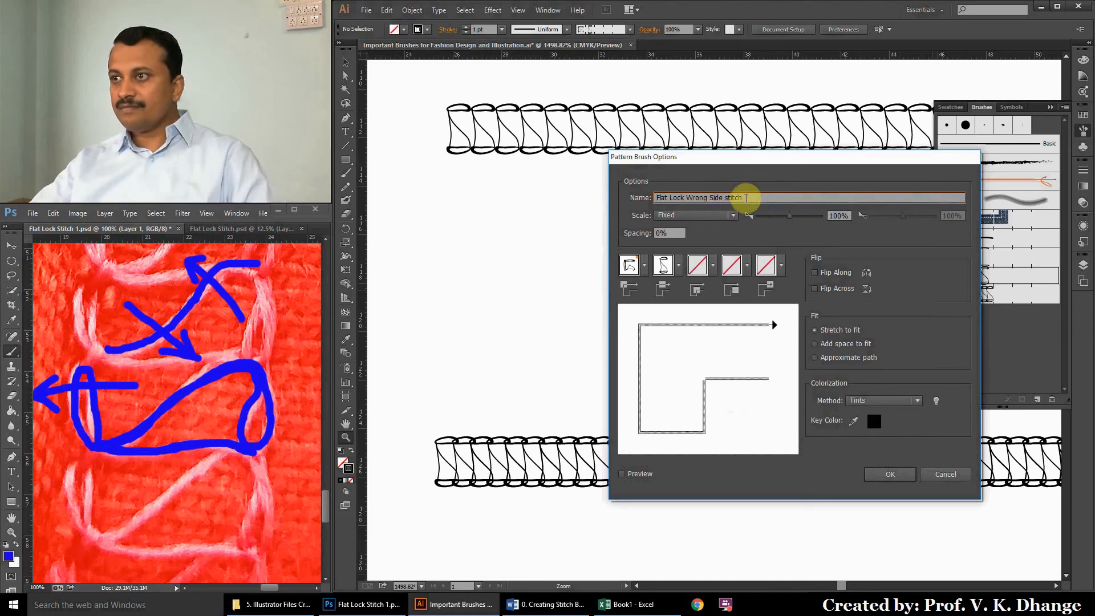
click(878, 475)
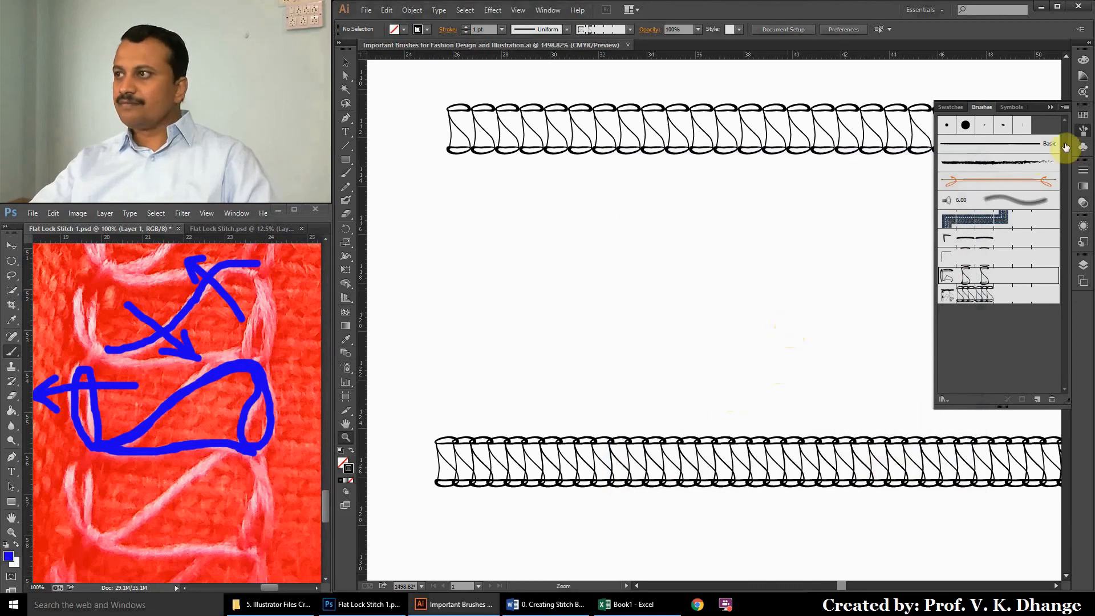
click(1083, 130)
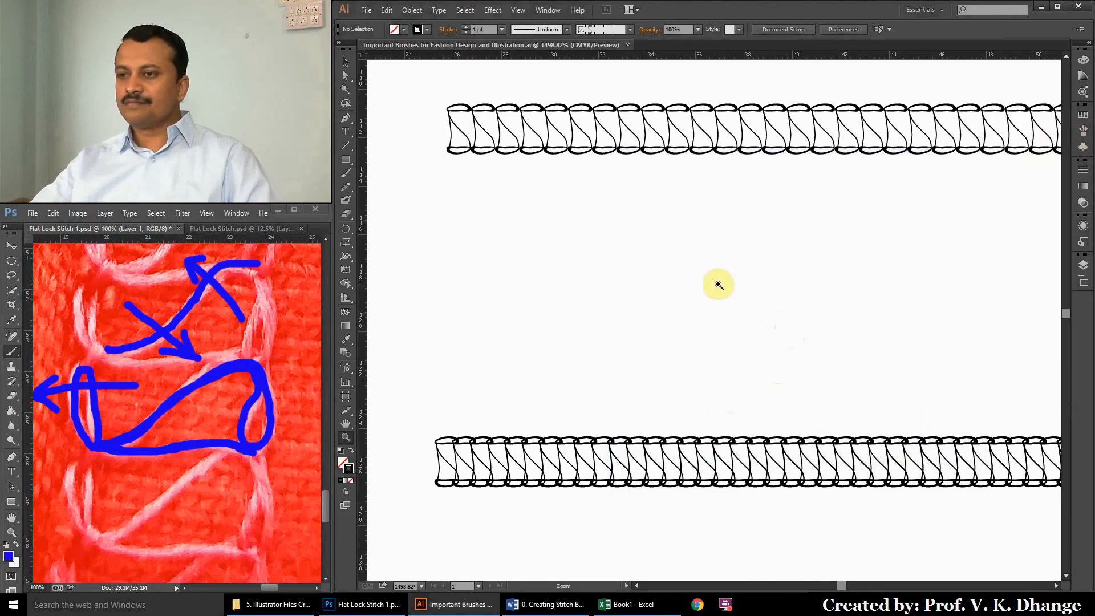